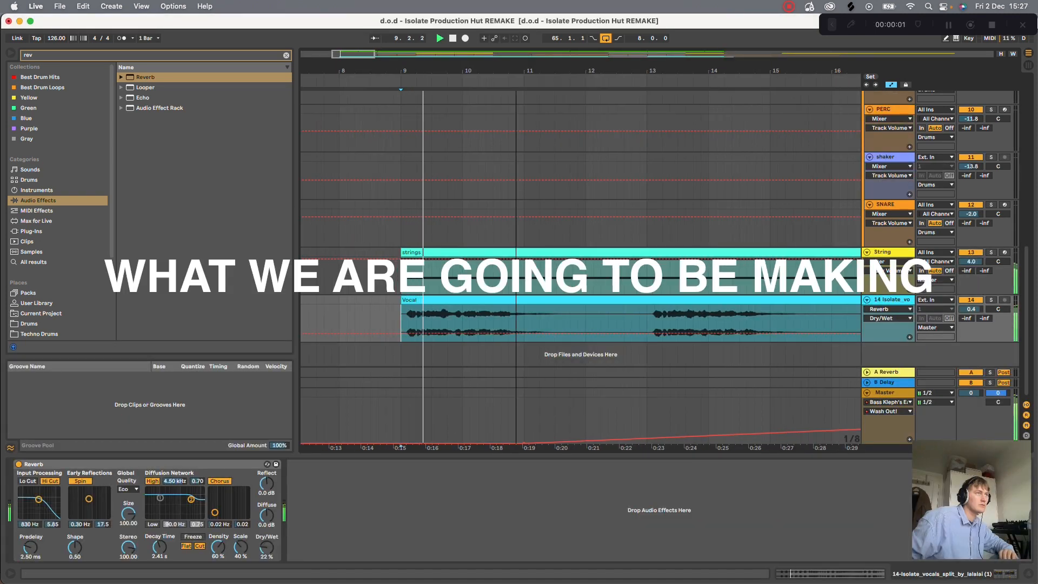
- View the arrangement from bar 9, and open the second Piano track's clip at bar 13 to examine its MIDI notes
{"action": "left_click_drag", "start_coordinate": [516, 71], "coordinate": [515, 27]}
{"action": "scroll", "coordinate": [487, 245], "scroll_direction": "up", "scroll_amount": 5}
{"action": "scroll", "coordinate": [487, 246], "scroll_direction": "down", "scroll_amount": 5}
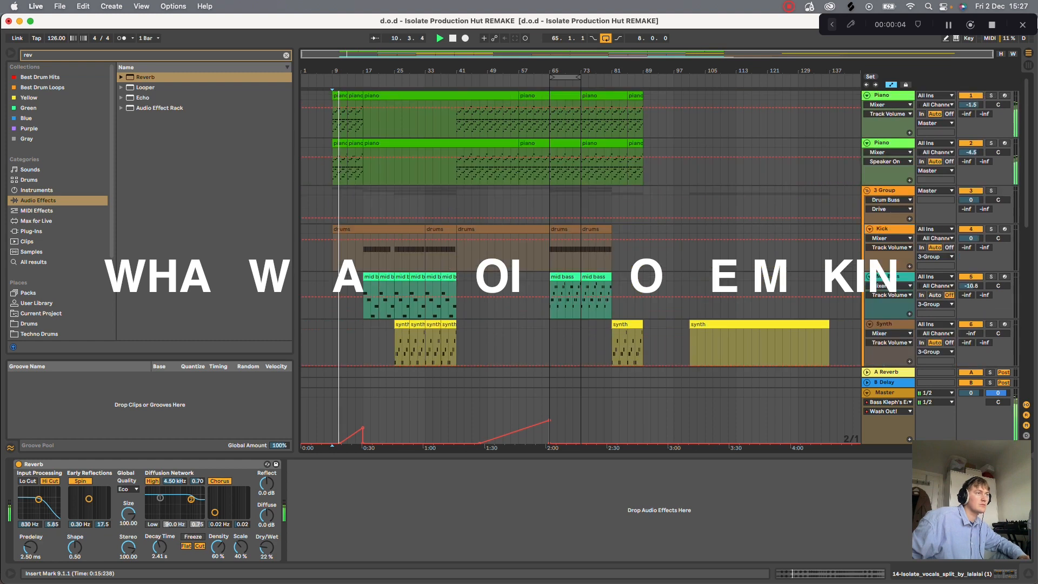
{"action": "left_click_drag", "start_coordinate": [335, 71], "coordinate": [335, 119]}
{"action": "scroll", "coordinate": [447, 203], "scroll_direction": "up", "scroll_amount": 5}
{"action": "scroll", "coordinate": [447, 203], "scroll_direction": "up", "scroll_amount": 5}
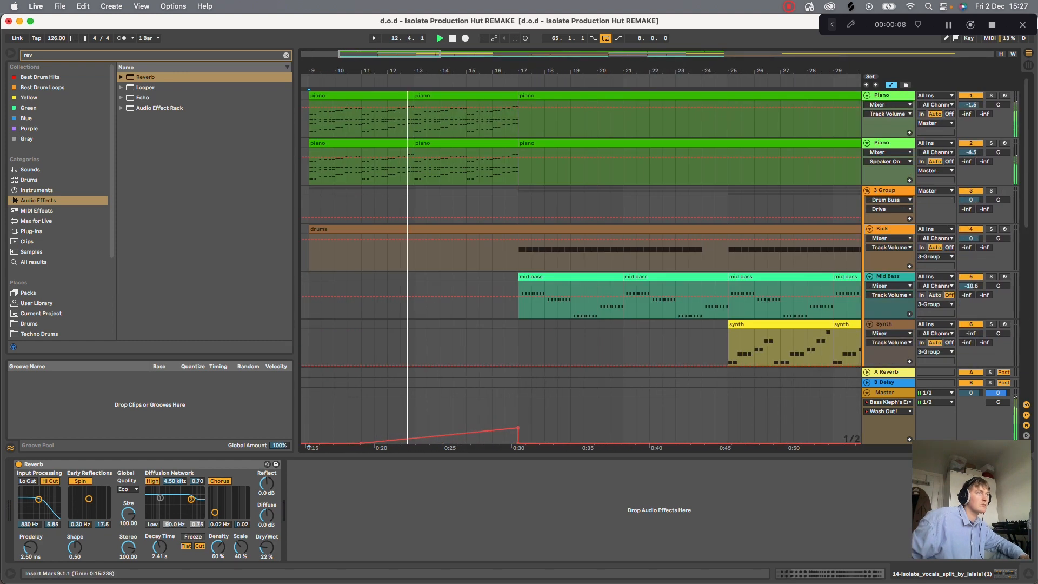
{"action": "double_click", "coordinate": [463, 142]}
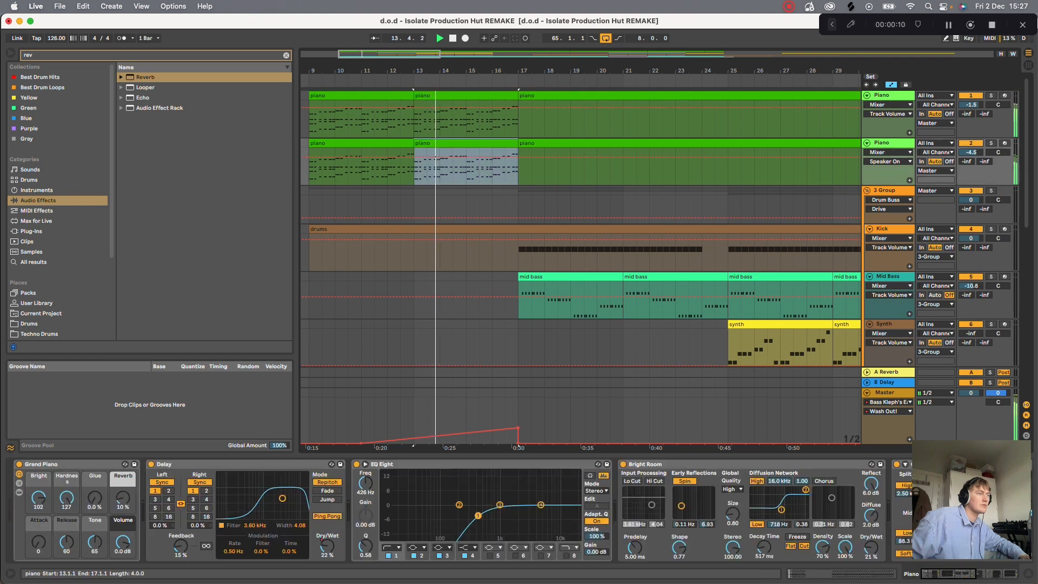
{"action": "left_click_drag", "start_coordinate": [463, 455], "coordinate": [464, 147]}
{"action": "left_click_drag", "start_coordinate": [138, 345], "coordinate": [178, 345]}
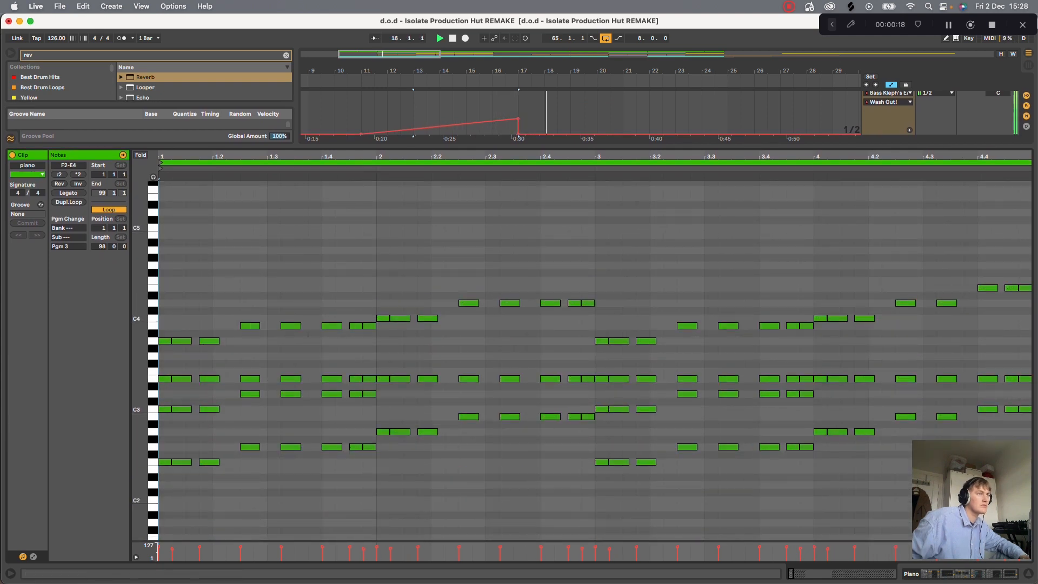
- Close the clip's note view, display the Mid Bass track's device chain, and open its Serum instrument
{"action": "left_click", "coordinate": [1028, 574]}
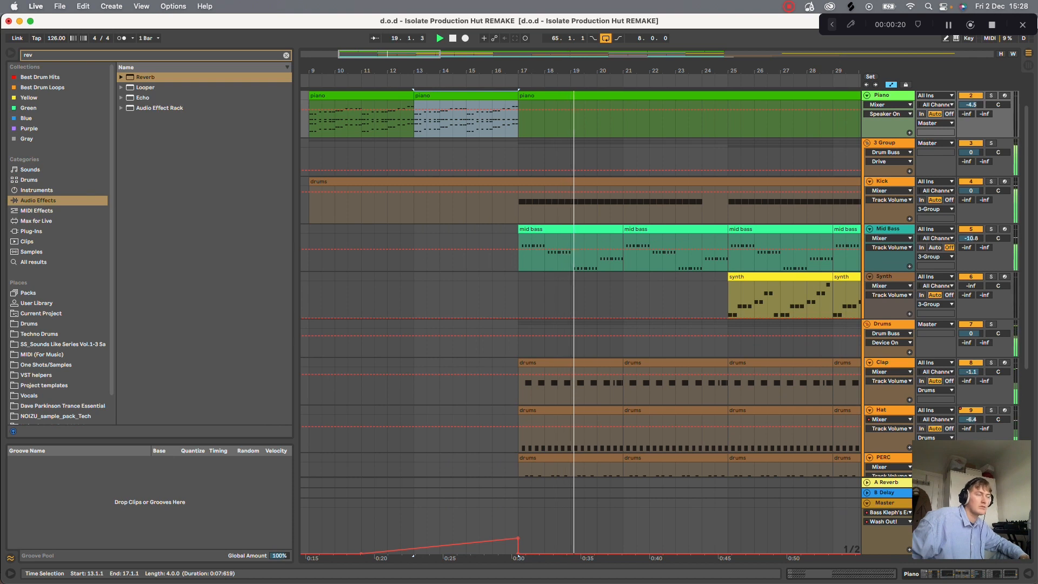
{"action": "double_click", "coordinate": [888, 229]}
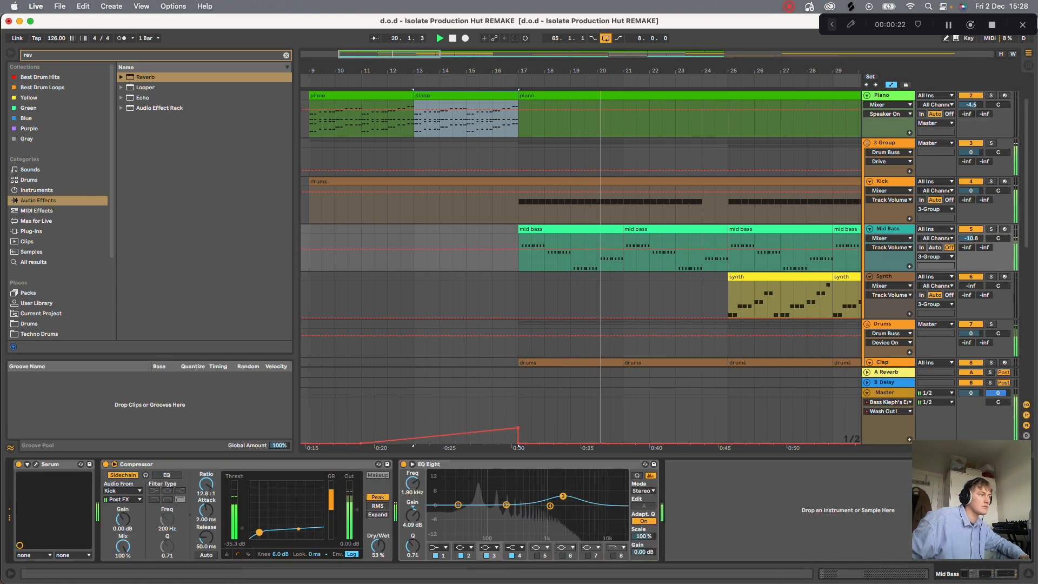
{"action": "left_click", "coordinate": [35, 463]}
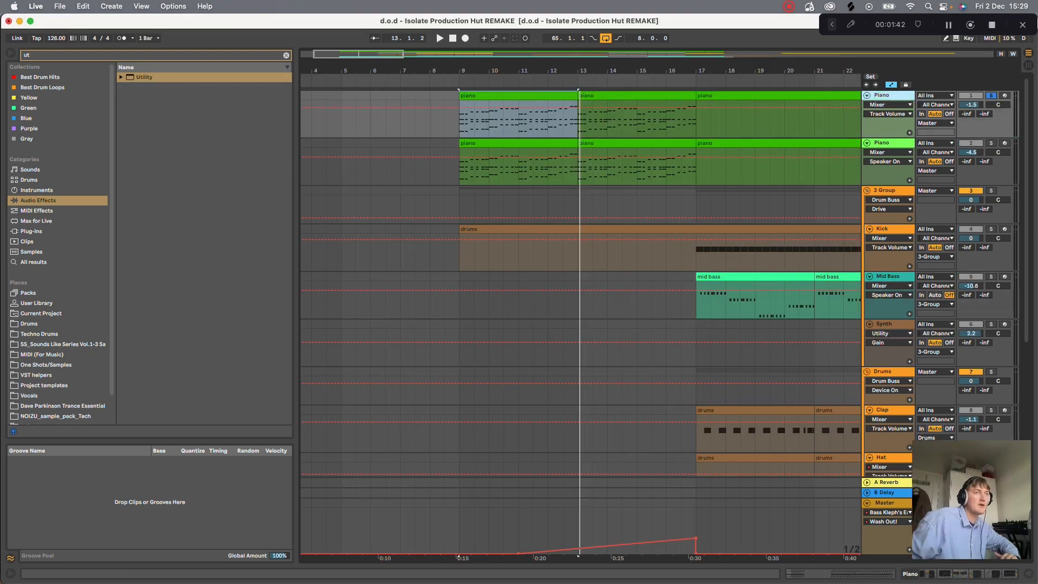
- Play the soloed first Piano track from bar 9, and open its first clip to examine the four-bar chord pattern
{"action": "key", "text": "space"}
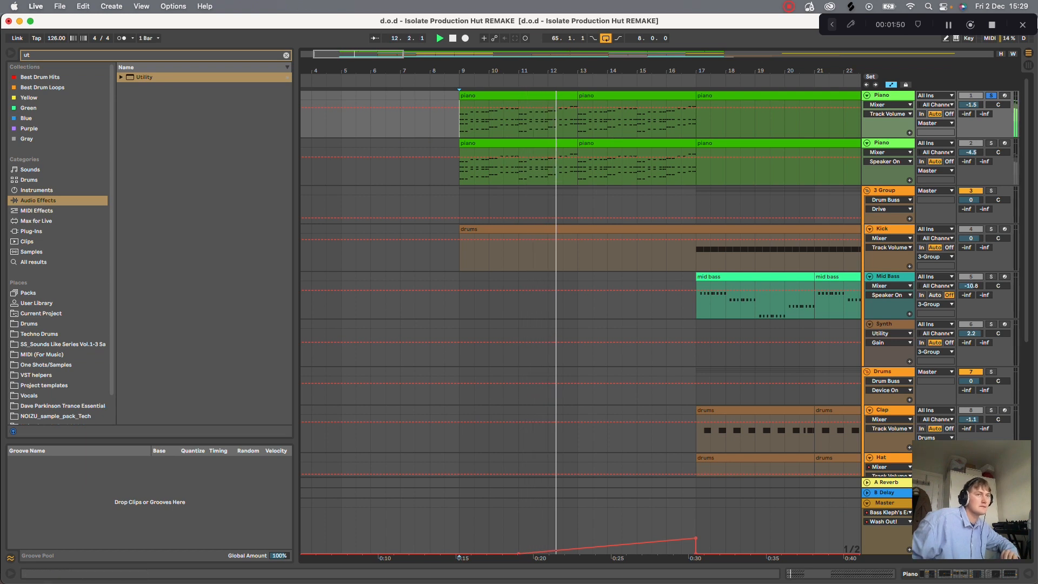
{"action": "double_click", "coordinate": [542, 96]}
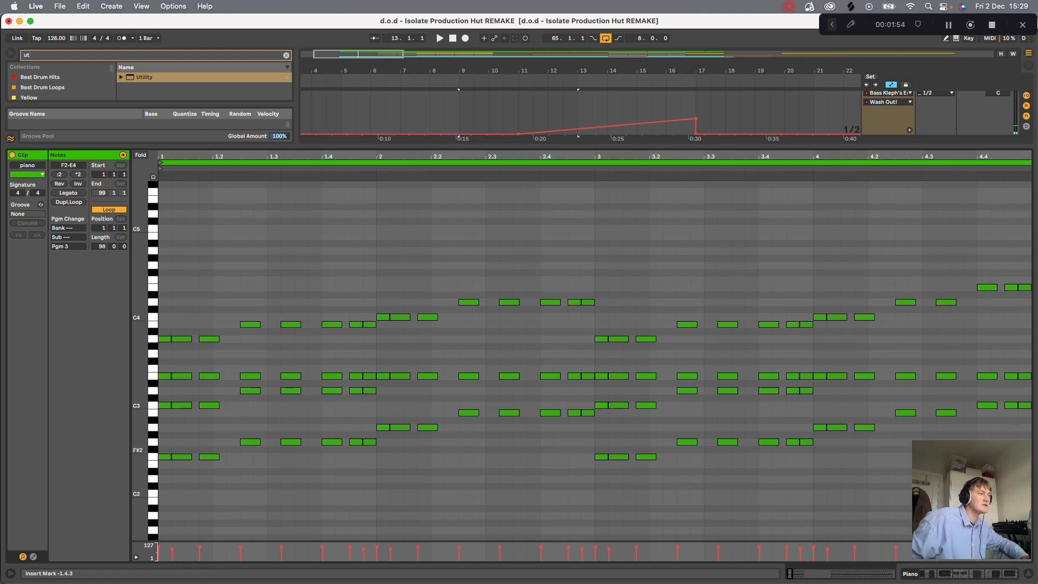
{"action": "left_click_drag", "start_coordinate": [167, 156], "coordinate": [167, 161]}
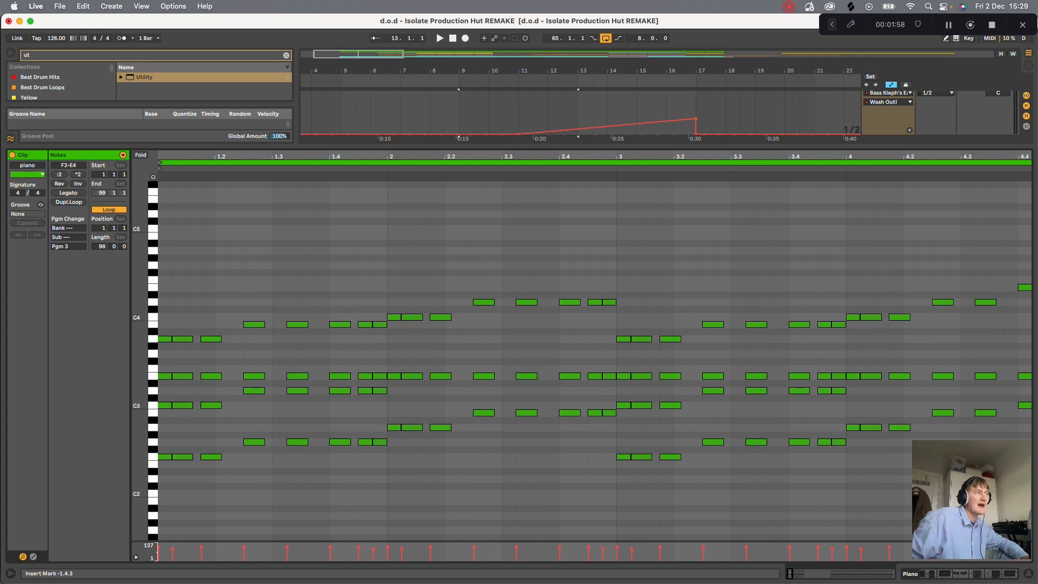
{"action": "left_click_drag", "start_coordinate": [173, 156], "coordinate": [170, 128]}
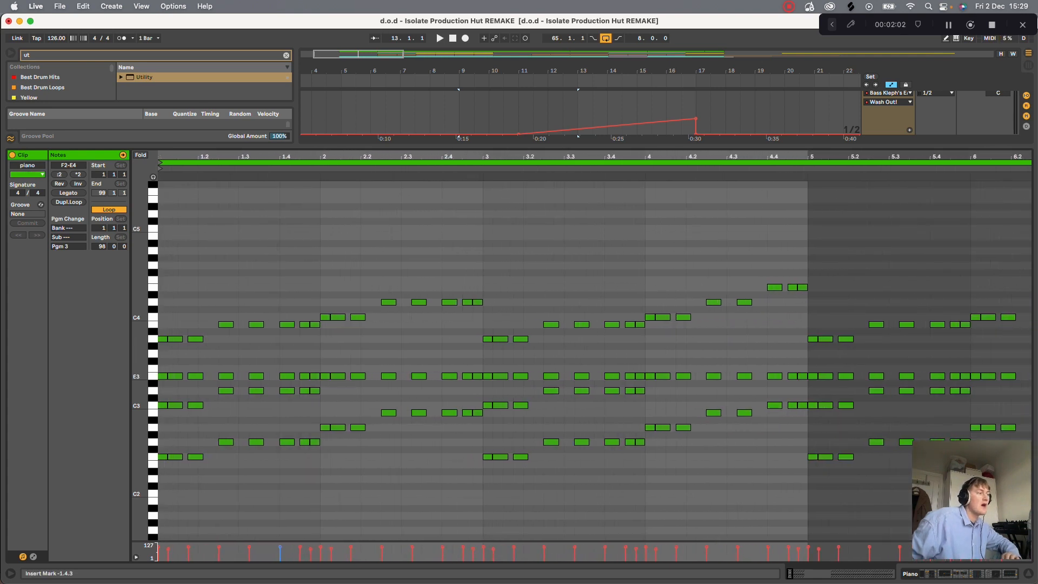
- Add a column of sixteenth notes just before the piano clip's start, covering every white key from F2 to D4
{"action": "left_click", "coordinate": [175, 405]}
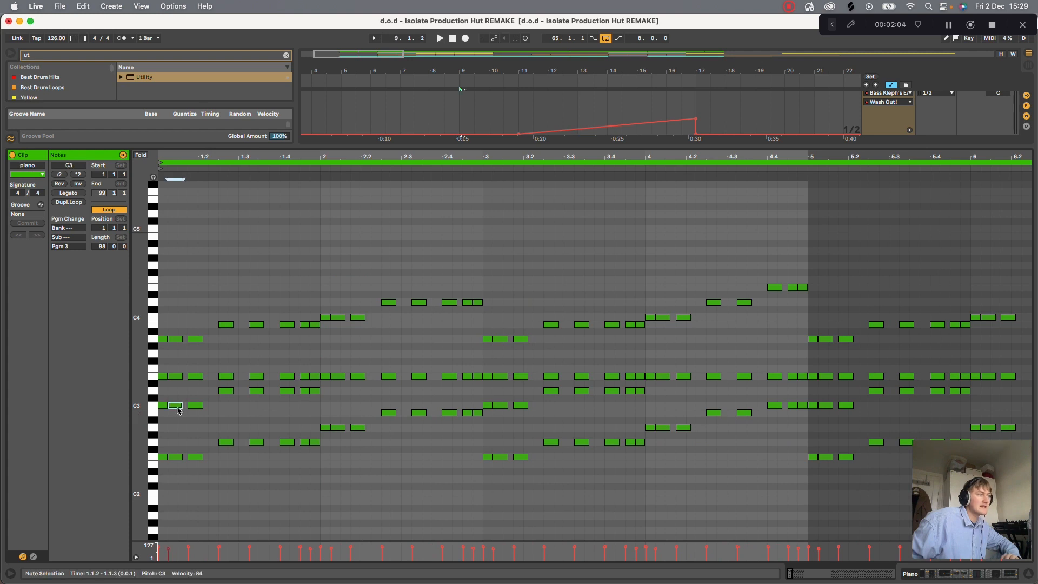
{"action": "left_click_drag", "start_coordinate": [172, 427], "coordinate": [195, 379]}
{"action": "key", "text": "Up"}
{"action": "double_click", "coordinate": [195, 354]}
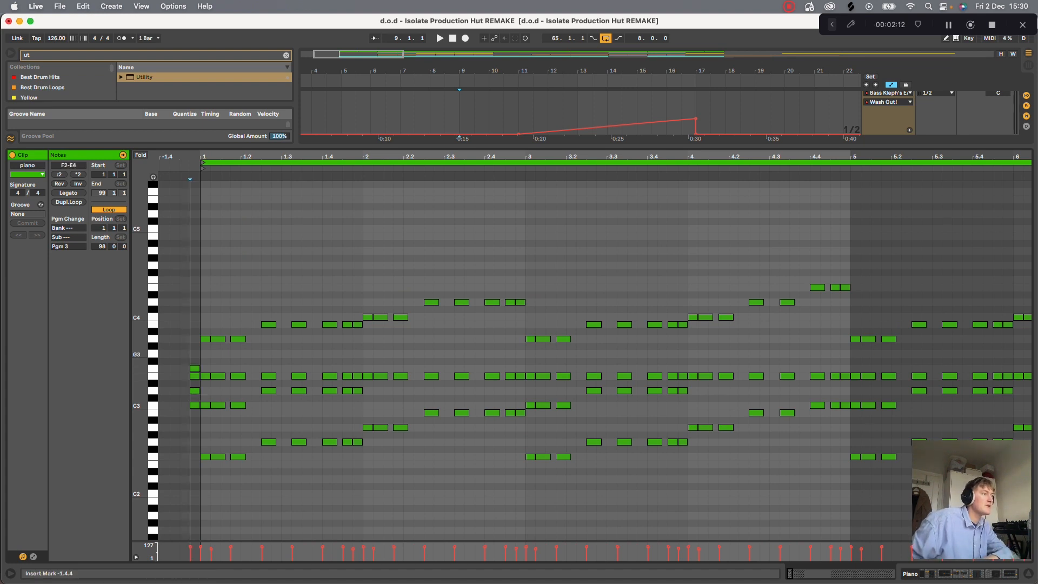
{"action": "double_click", "coordinate": [194, 340]}
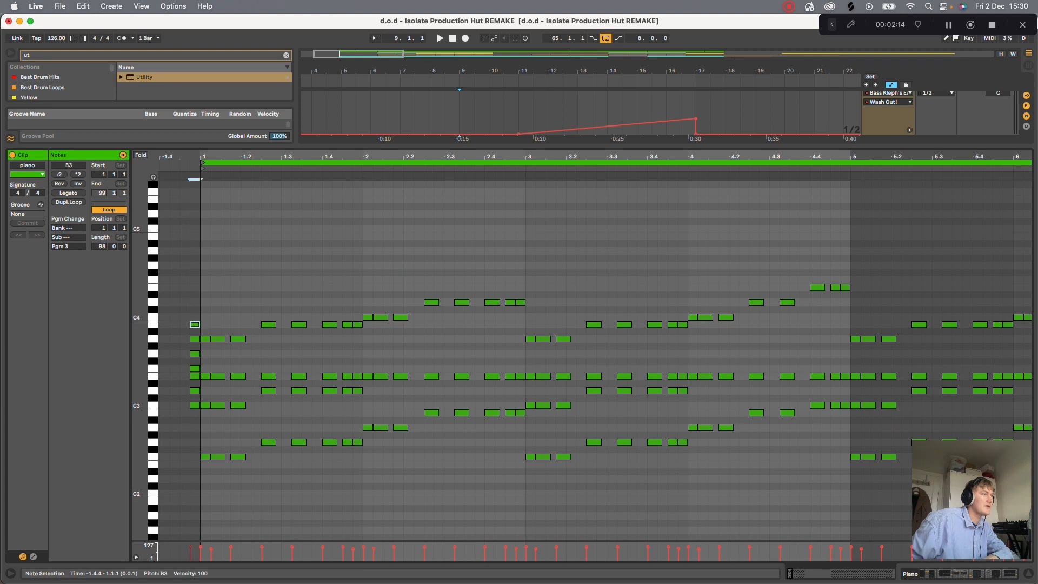
{"action": "double_click", "coordinate": [194, 317]}
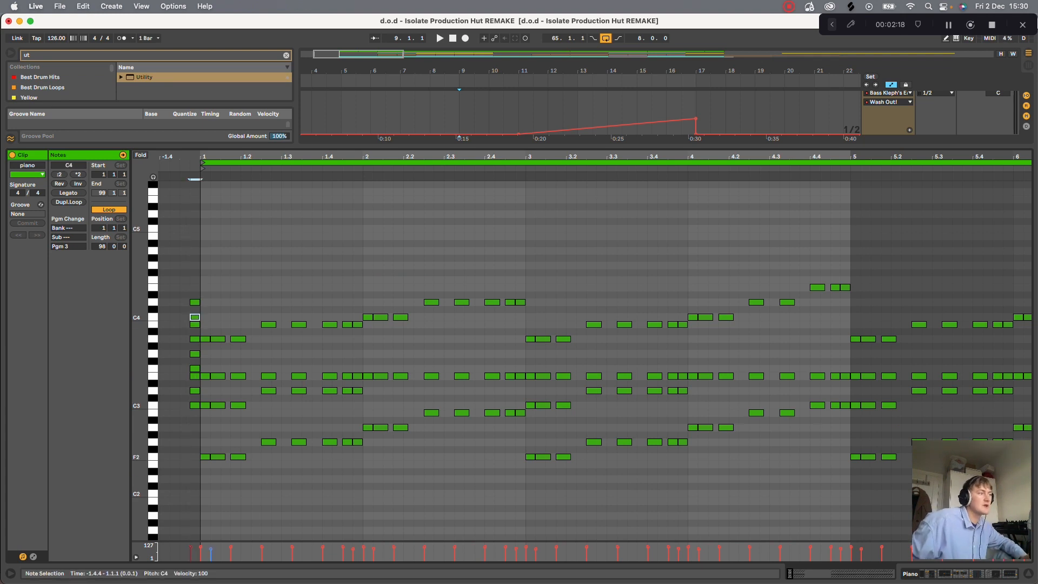
{"action": "double_click", "coordinate": [195, 427]}
{"action": "double_click", "coordinate": [195, 456]}
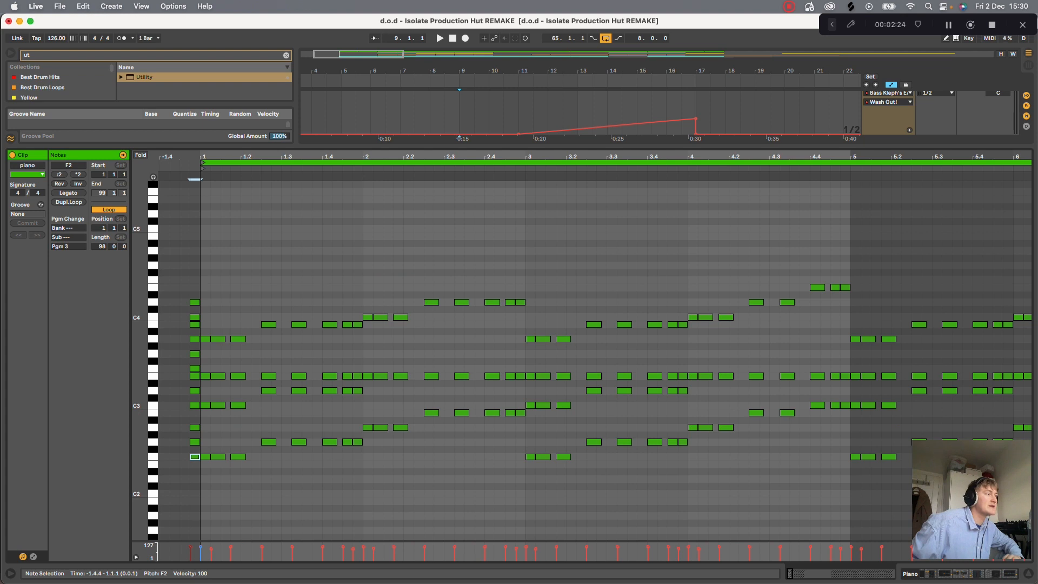
- Delete the three F2 bass notes from the first chord, and play the chord without them
{"action": "left_click_drag", "start_coordinate": [203, 445], "coordinate": [245, 480]}
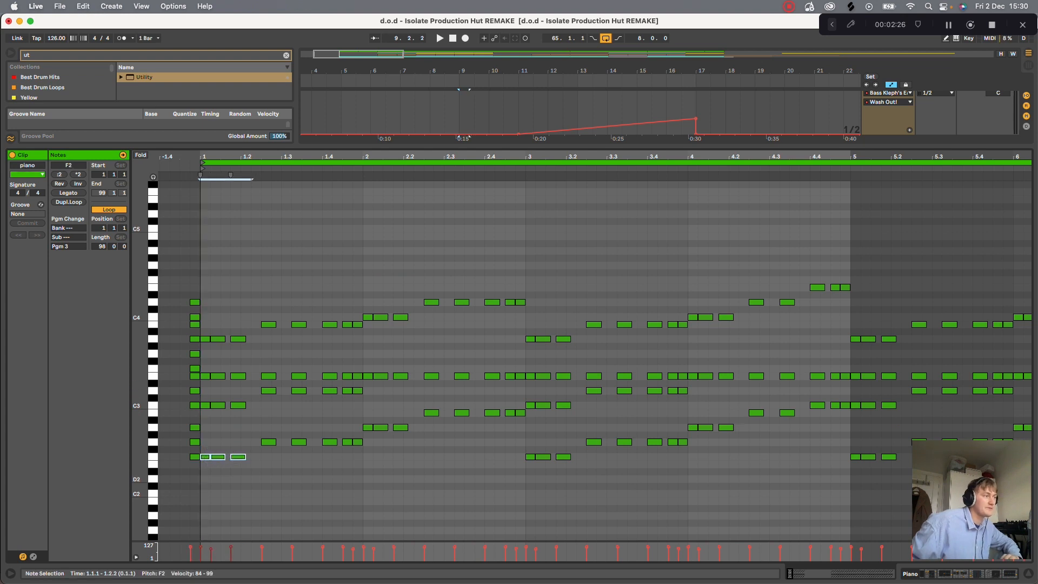
{"action": "key", "text": "Delete"}
{"action": "key", "text": "space"}
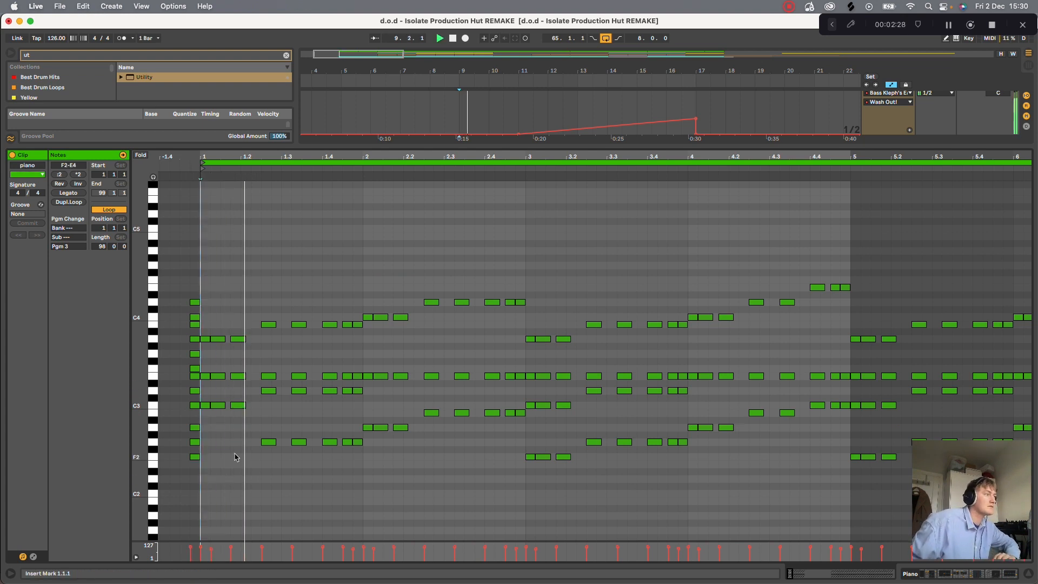
- Audition the C3, E3 and A3 notes of the first chord one by one
{"action": "left_click", "coordinate": [215, 405]}
{"action": "left_click", "coordinate": [214, 391]}
{"action": "left_click", "coordinate": [215, 377]}
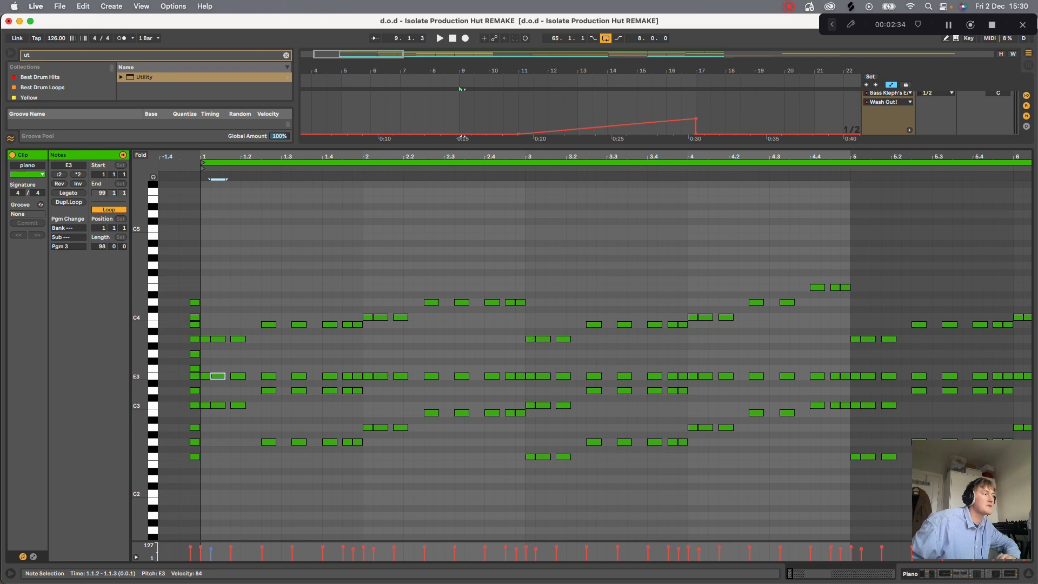
{"action": "left_click", "coordinate": [220, 390]}
{"action": "left_click", "coordinate": [217, 339]}
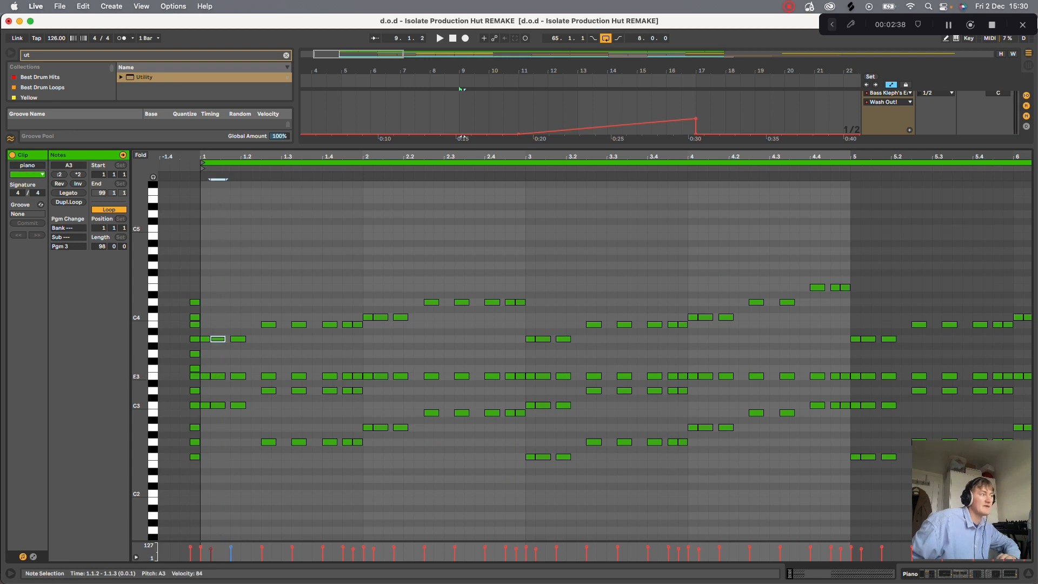
- Undo the bass note deletion, transpose the first chord's three F2 notes up to G3, and audition the surrounding chord notes
{"action": "key", "text": "super+z"}
{"action": "left_click_drag", "start_coordinate": [218, 457], "coordinate": [218, 353]}
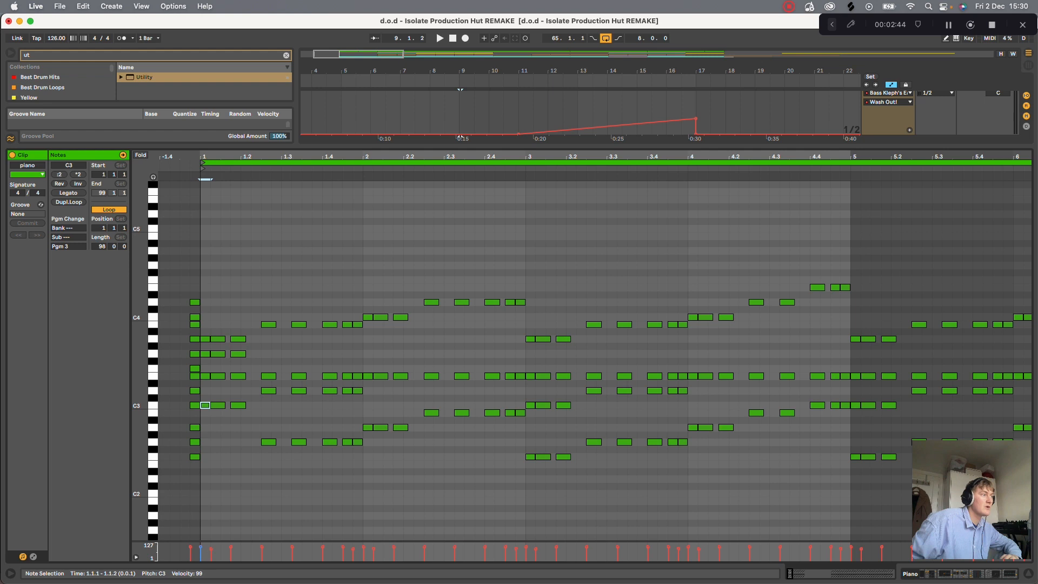
{"action": "left_click", "coordinate": [205, 376]}
{"action": "left_click", "coordinate": [209, 368]}
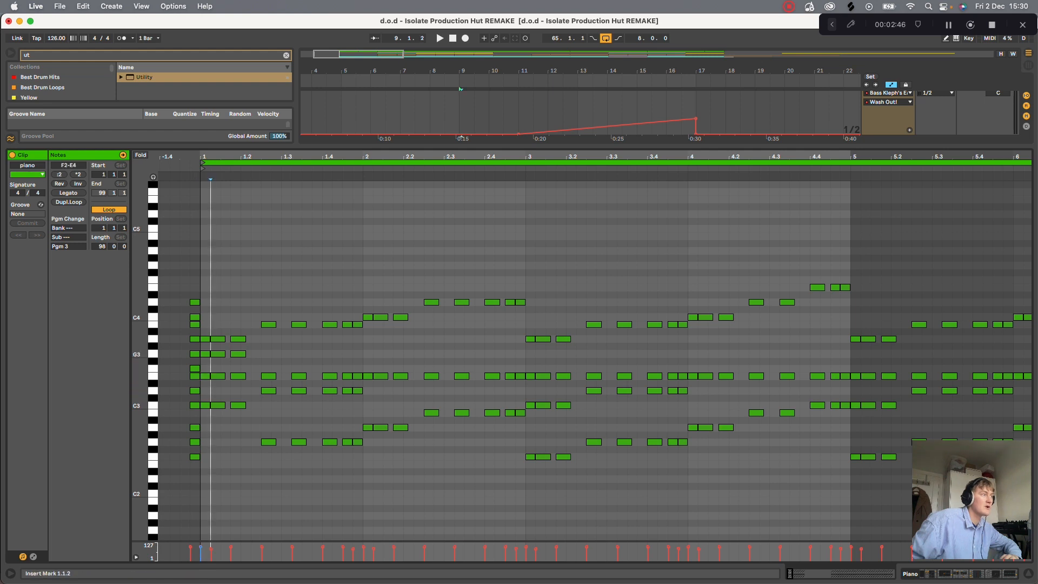
- Transpose the first chord's three G3 notes down through A2 to F2, playing the chord along the way
{"action": "left_click_drag", "start_coordinate": [246, 362], "coordinate": [217, 355]}
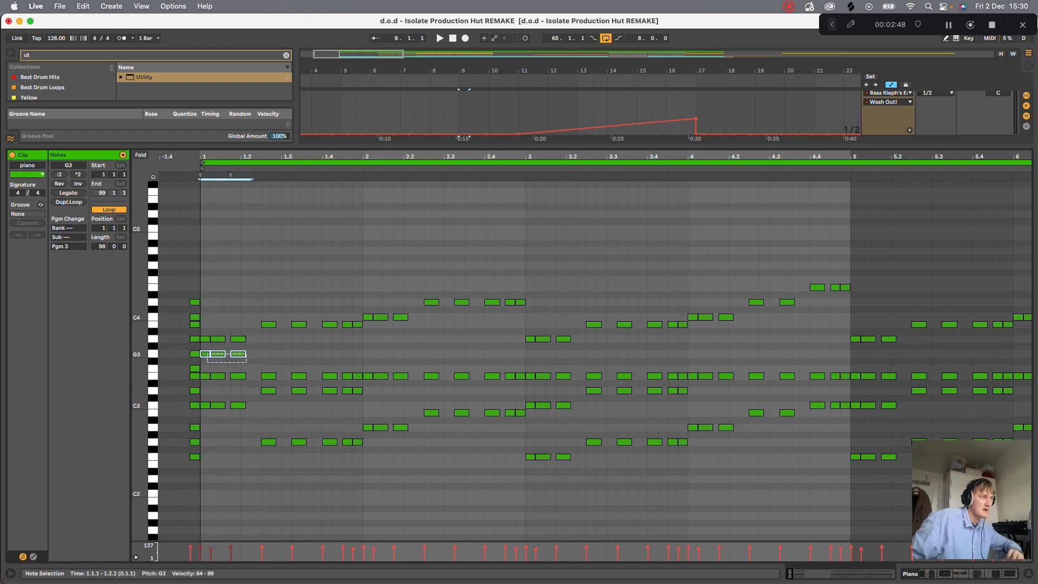
{"action": "key", "text": "Down"}
{"action": "key", "text": "Down"}
{"action": "key", "text": "Down"}
{"action": "key", "text": "Down"}
{"action": "key", "text": "Down"}
{"action": "key", "text": "Down"}
{"action": "key", "text": "Down"}
{"action": "key", "text": "Down"}
{"action": "key", "text": "Down"}
{"action": "key", "text": "Down"}
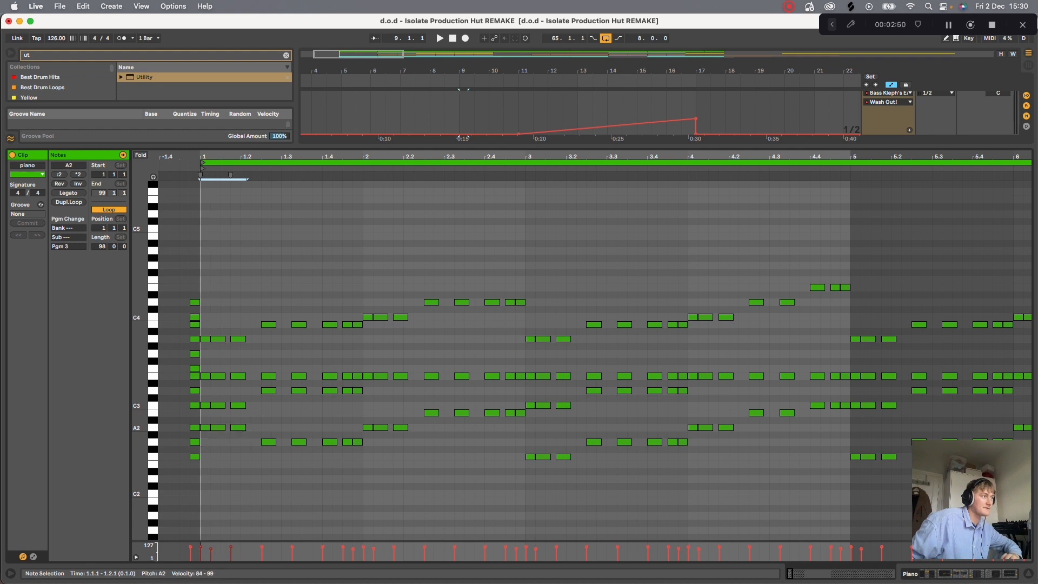
{"action": "key", "text": "space"}
{"action": "key", "text": "Down"}
{"action": "key", "text": "Down"}
{"action": "key", "text": "Down"}
{"action": "key", "text": "Down"}
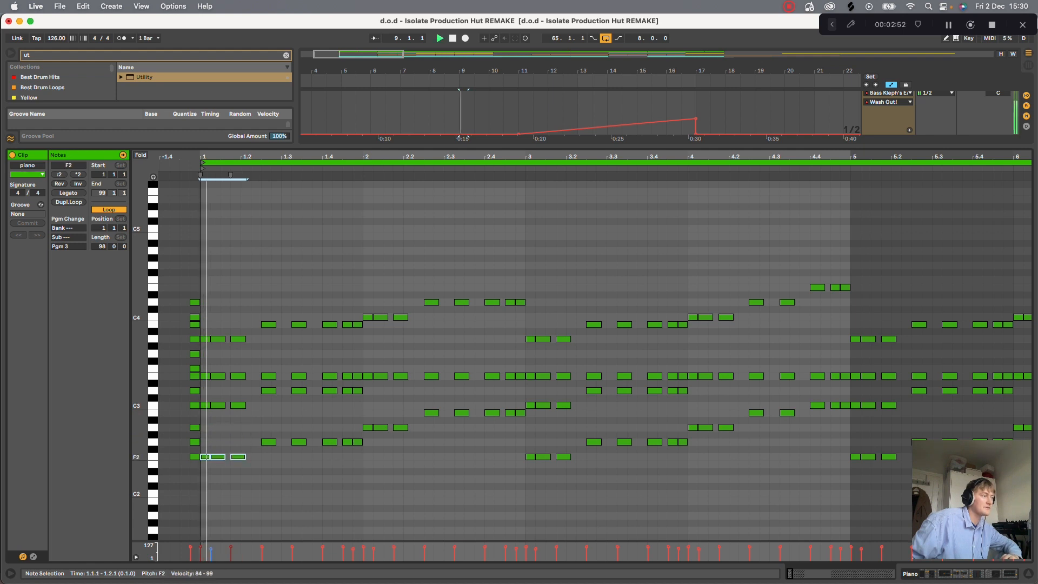
- Select the second chord's first G2 bass note, and play the progression
{"action": "left_click", "coordinate": [291, 399]}
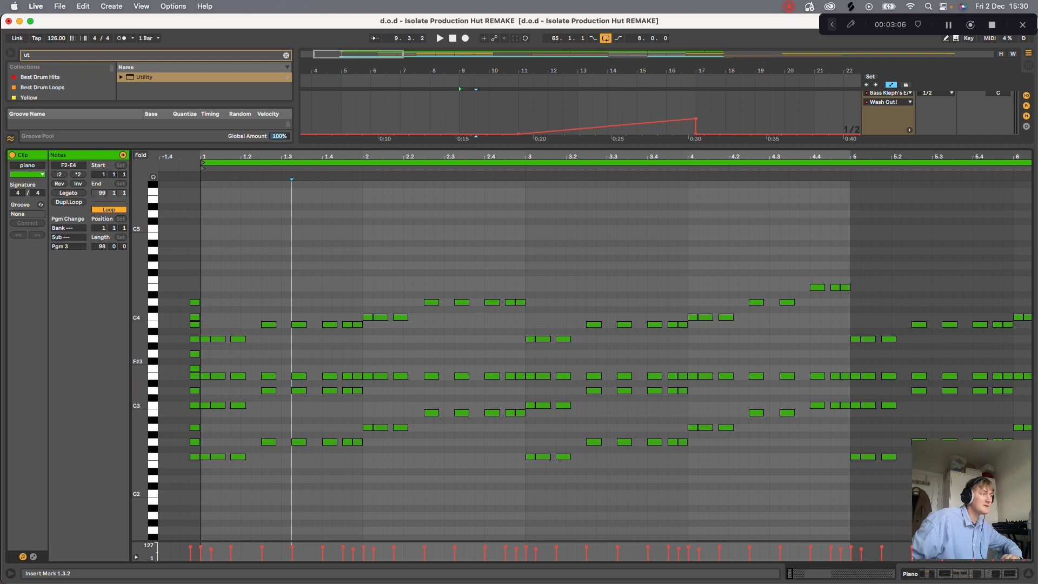
{"action": "left_click", "coordinate": [269, 442]}
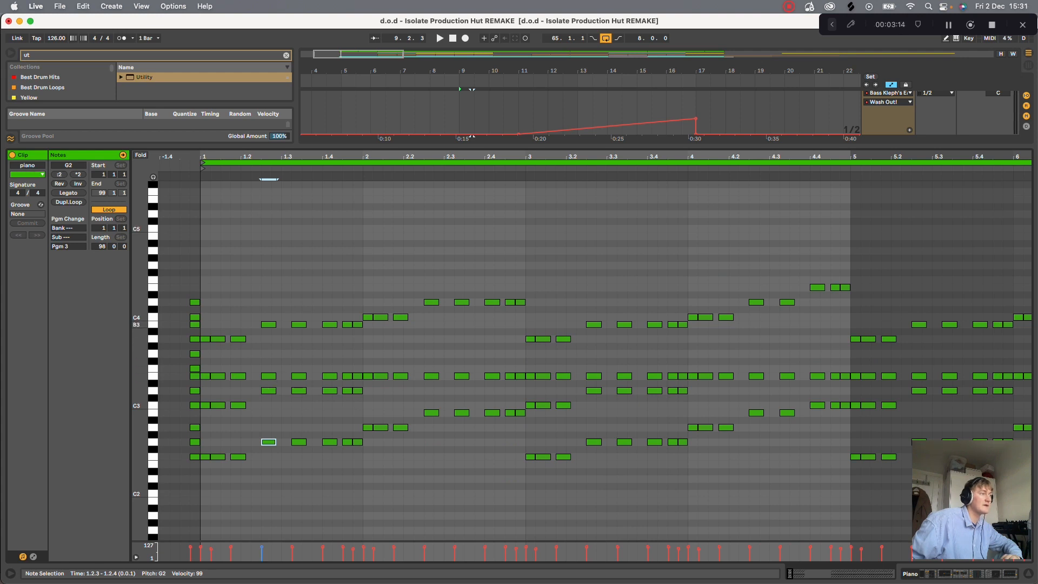
{"action": "key", "text": "space"}
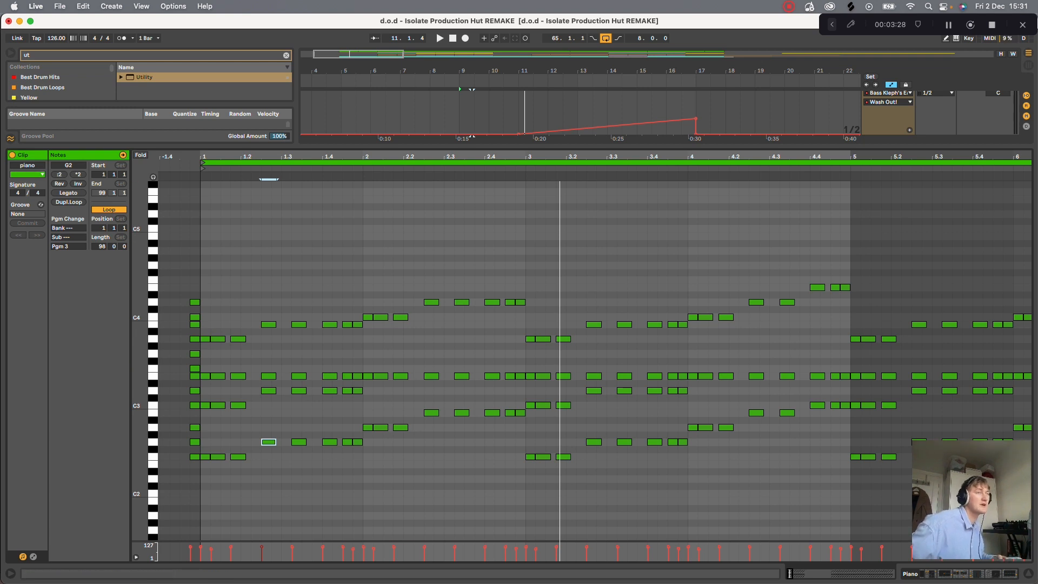
- Close the note editor, display the first Piano track's device chain, and open its M1 instrument window
{"action": "key", "text": "super+alt+l"}
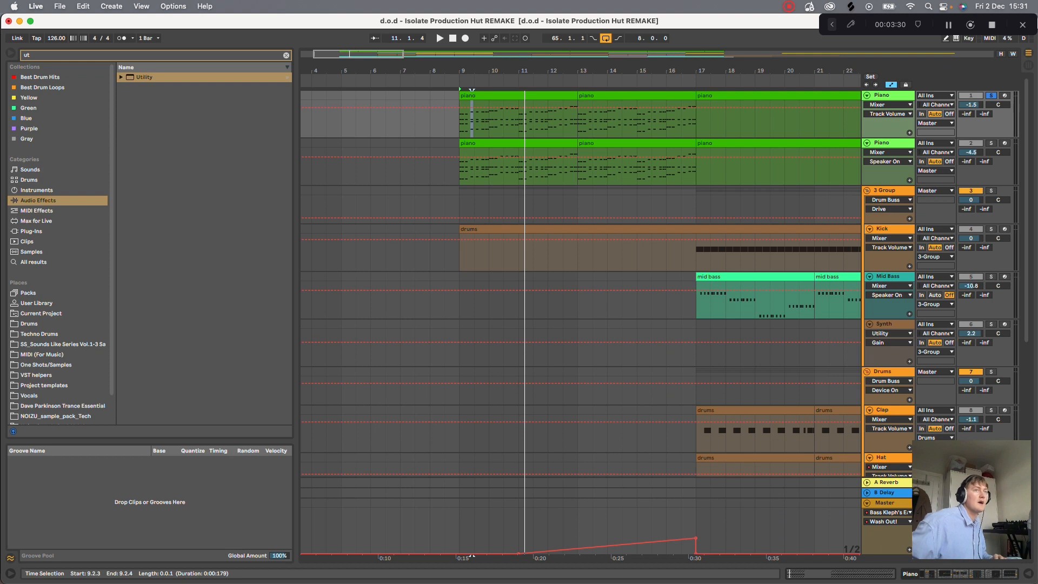
{"action": "key", "text": "super+alt+l"}
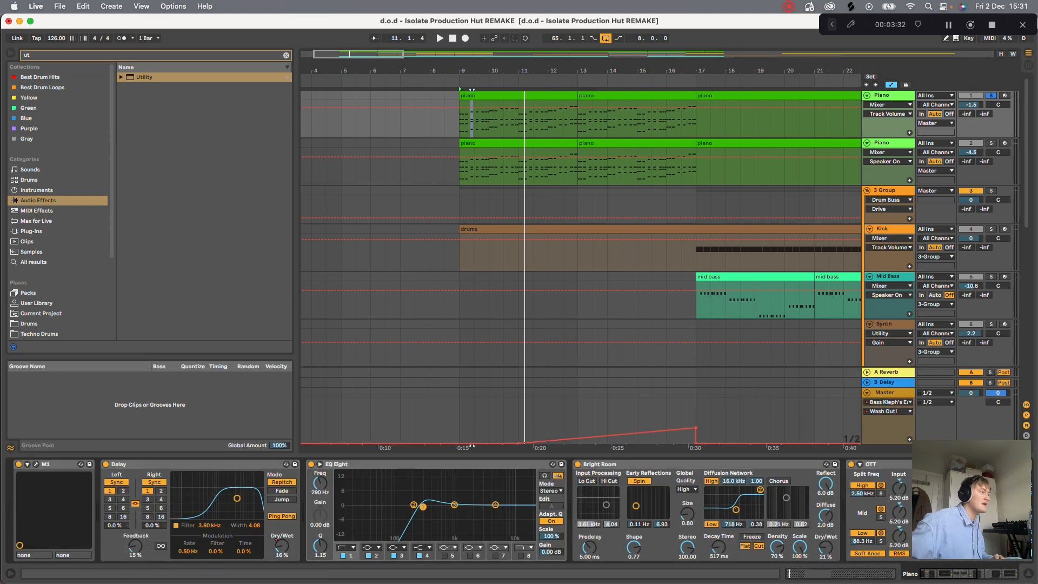
{"action": "key", "text": "super+alt+p"}
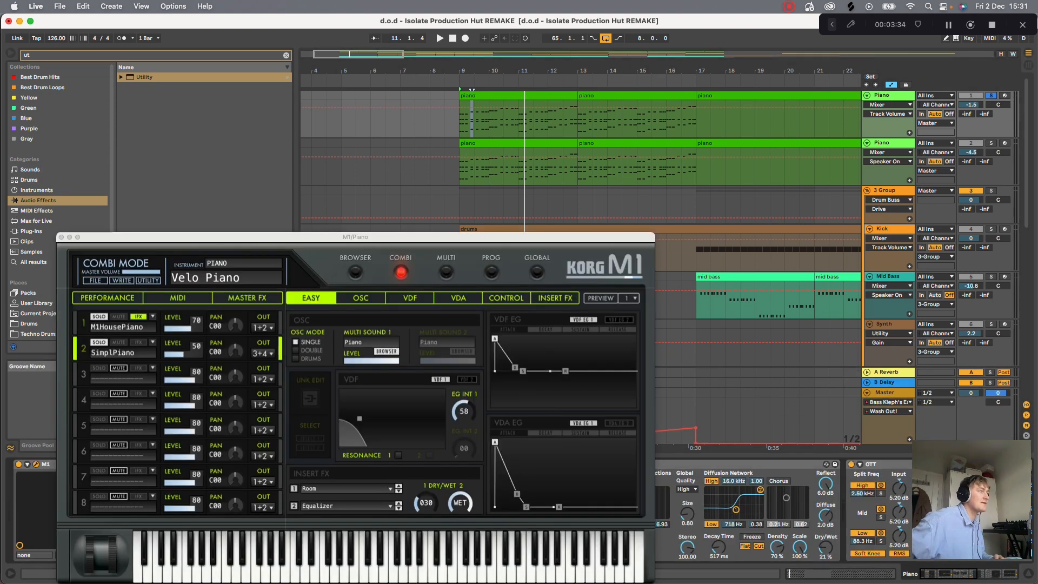
- Play the M1's Velo Piano sound, display the instrument's master effects settings, and replay the piano part
{"action": "key", "text": "space"}
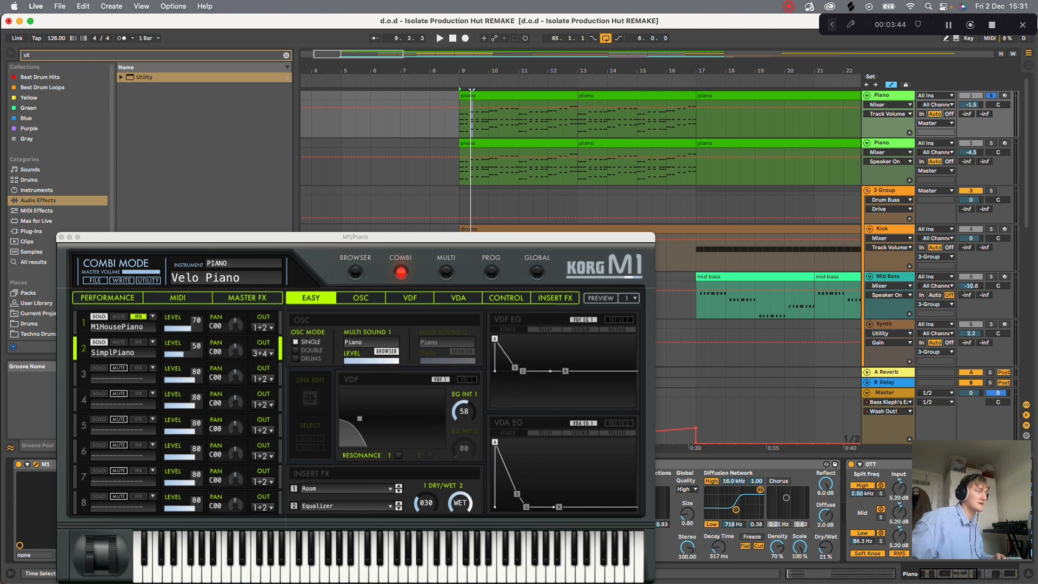
{"action": "left_click", "coordinate": [389, 237]}
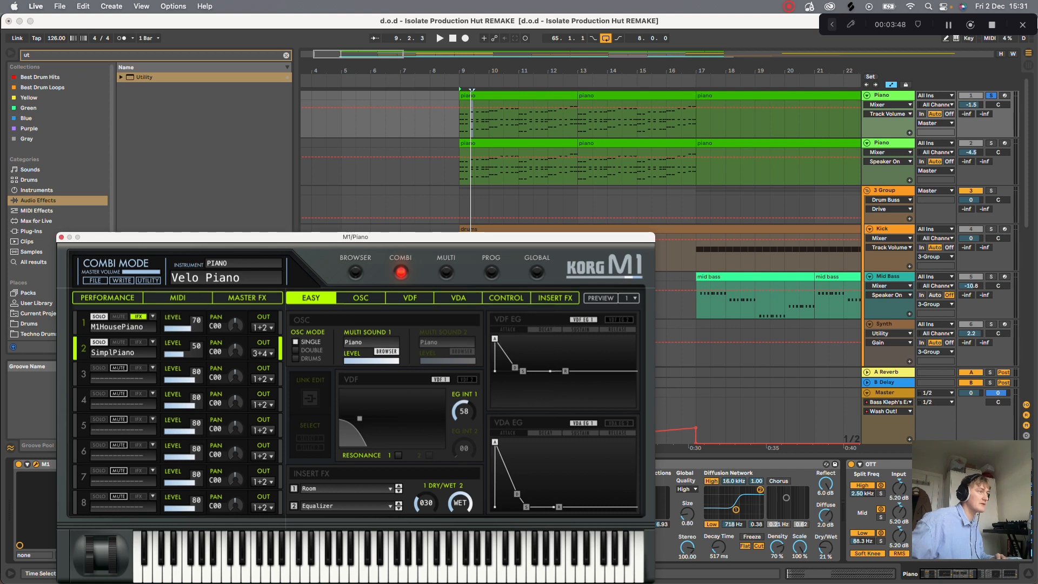
{"action": "left_click", "coordinate": [247, 298]}
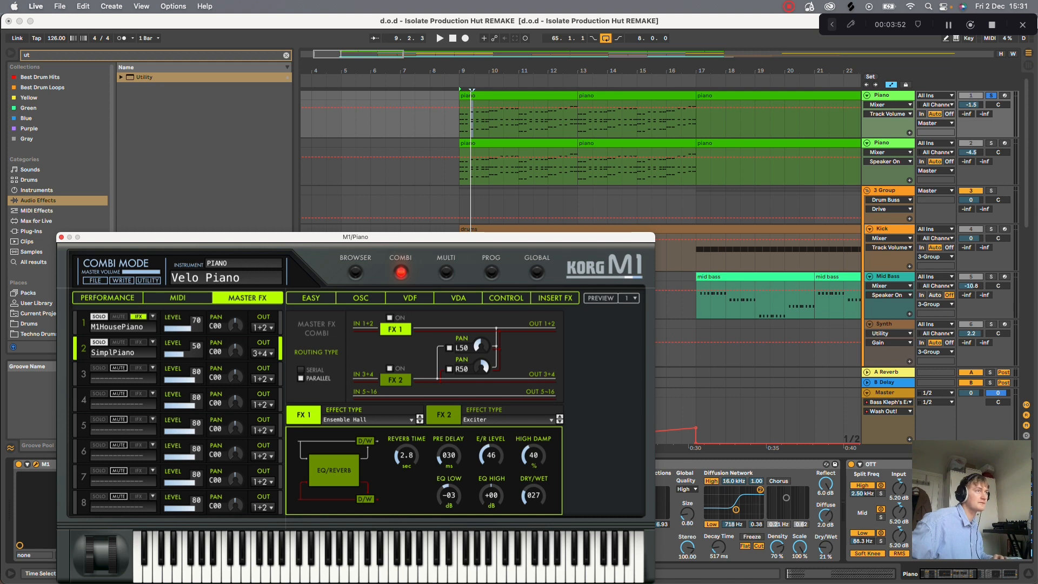
{"action": "key", "text": "space"}
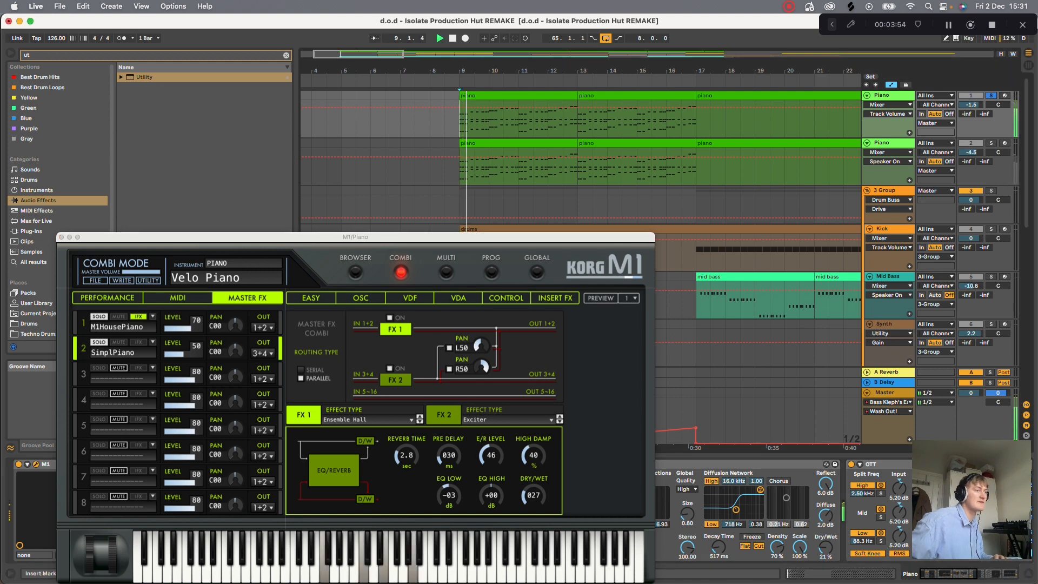
- Set the Ensemble Hall master effect's dry/wet to 015, and display the Exciter's settings while the piano plays
{"action": "mouse_move", "coordinate": [533, 496]}
{"action": "left_mouse_down"}
{"action": "mouse_move", "coordinate": [533, 443]}
{"action": "mouse_move", "coordinate": [534, 497]}
{"action": "left_mouse_up"}
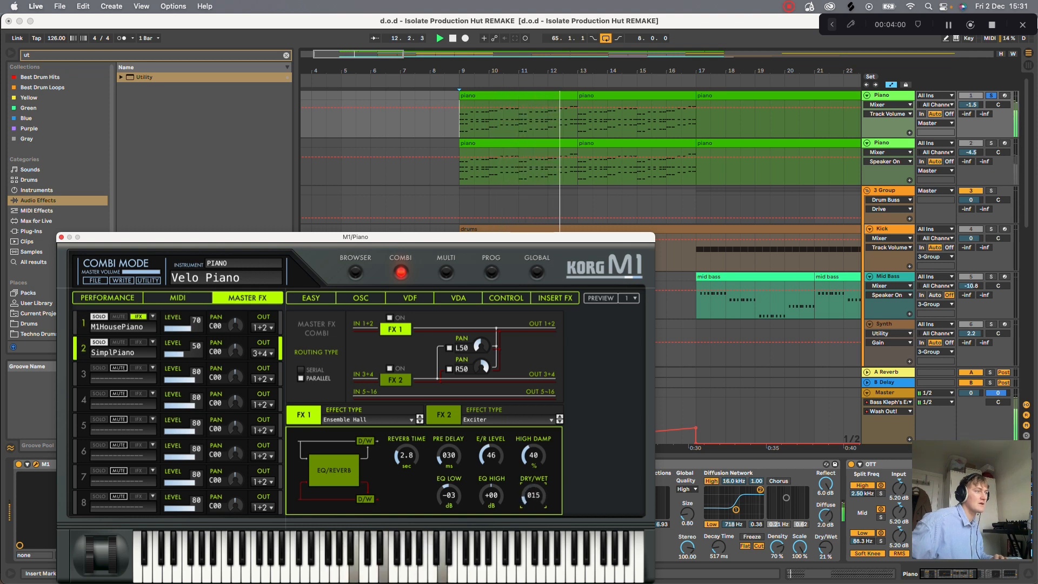
{"action": "left_click", "coordinate": [443, 415]}
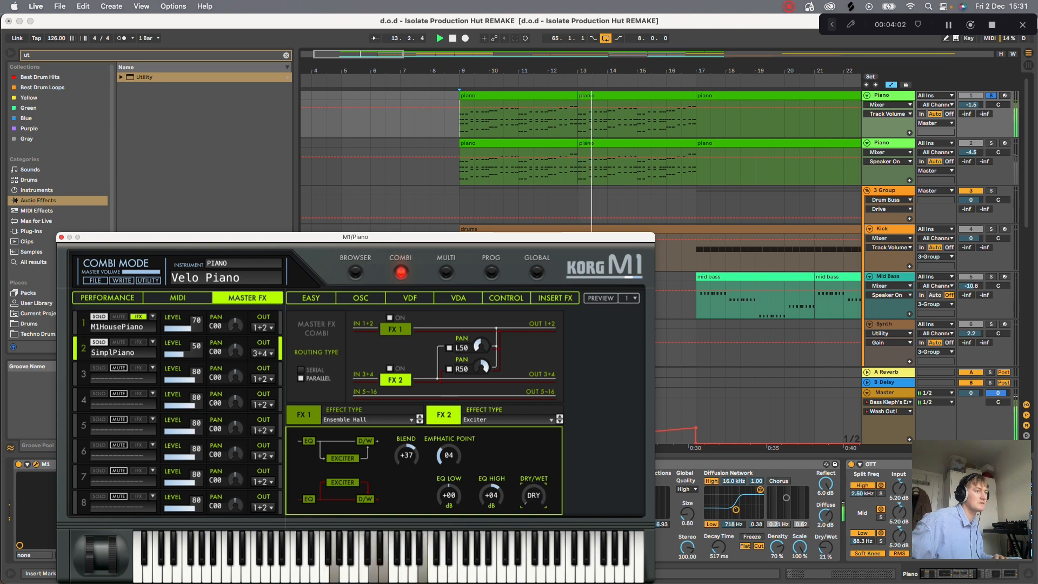
{"action": "left_click", "coordinate": [452, 39]}
- Display the M1's Room and Equalizer insert effect settings while playing the piano part
{"action": "left_click", "coordinate": [555, 298]}
{"action": "left_click", "coordinate": [555, 298]}
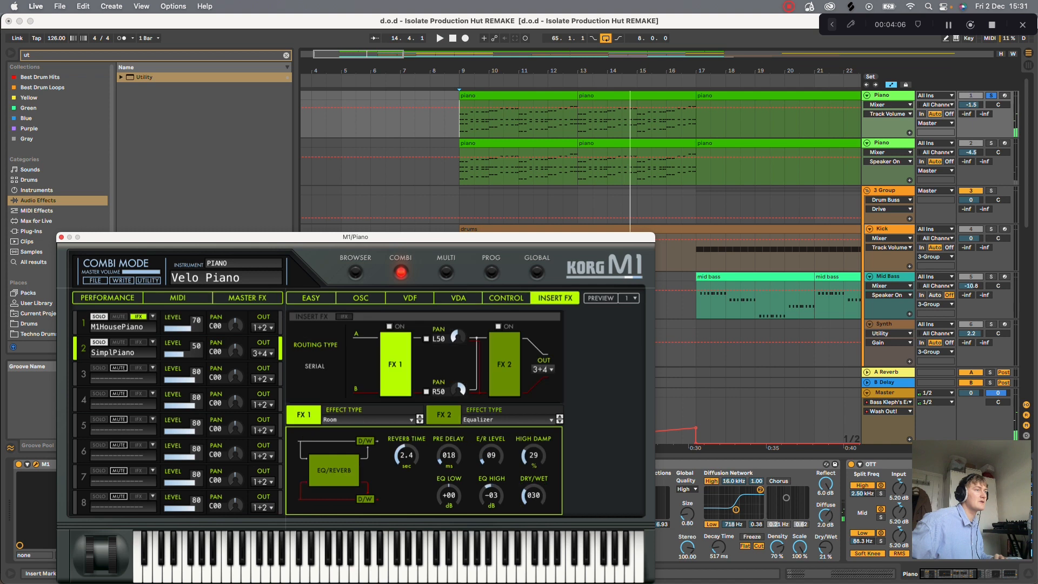
{"action": "key", "text": "space"}
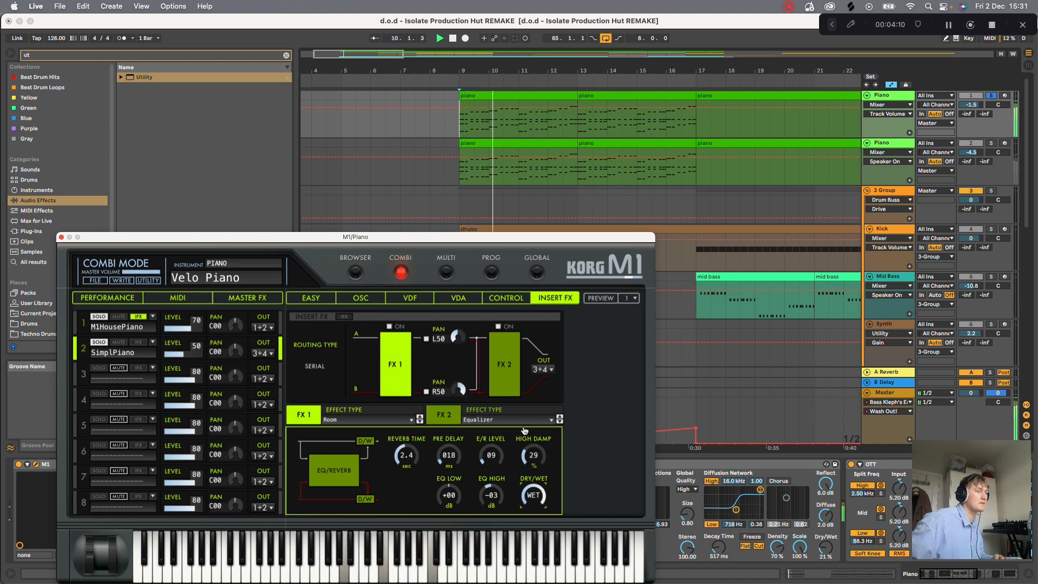
{"action": "left_click", "coordinate": [443, 414]}
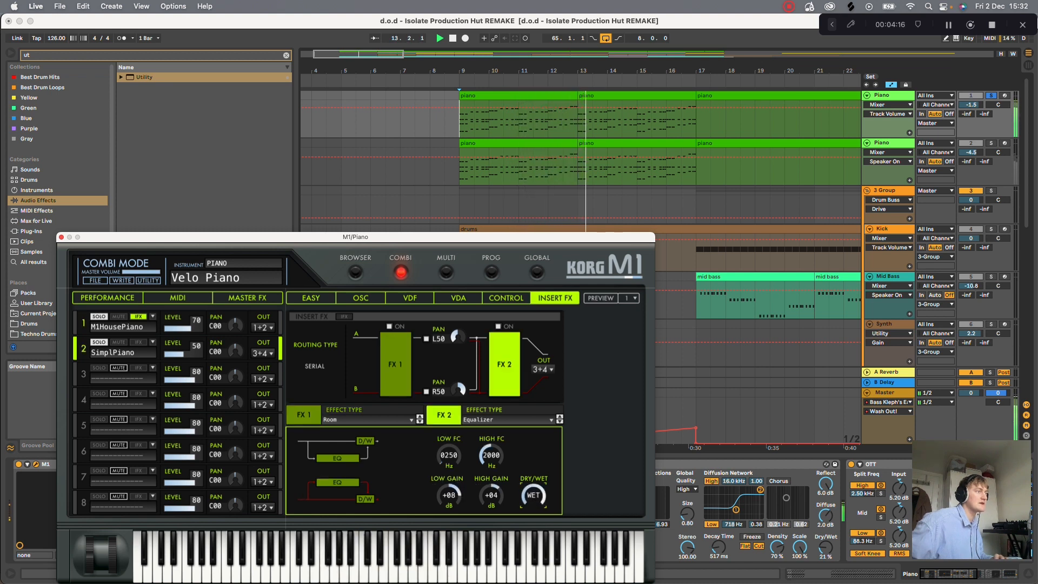
{"action": "left_click", "coordinate": [453, 38]}
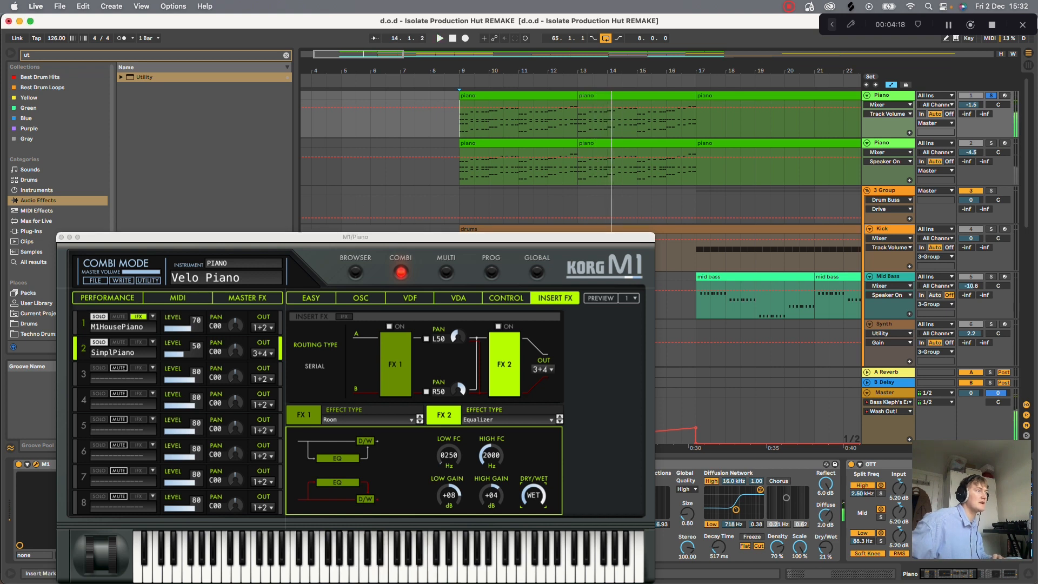
- Display the M1's Easy page for the sound, and close the instrument window
{"action": "left_click", "coordinate": [311, 298]}
{"action": "left_click", "coordinate": [311, 298]}
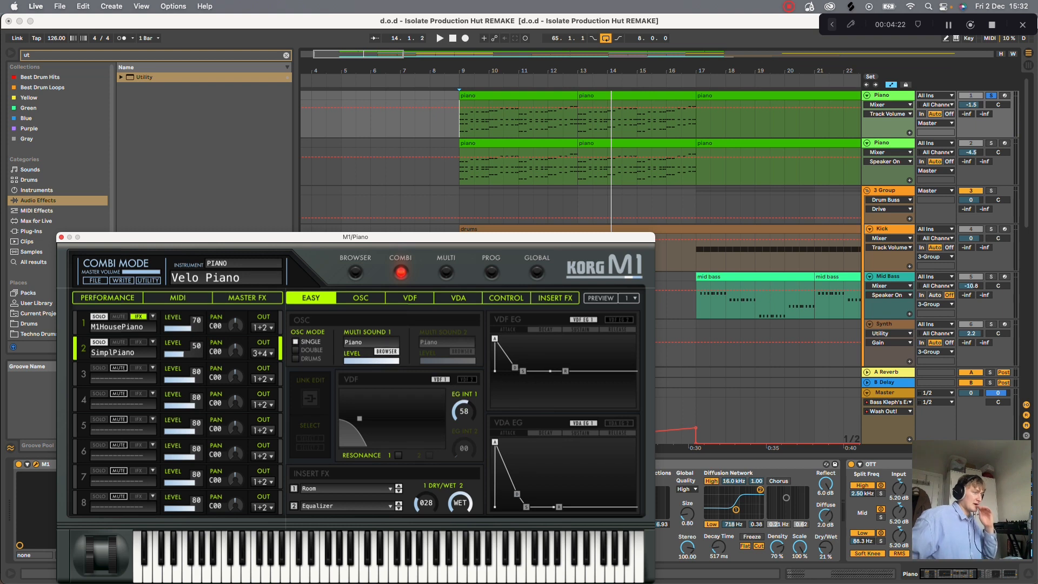
{"action": "key", "text": "super+w"}
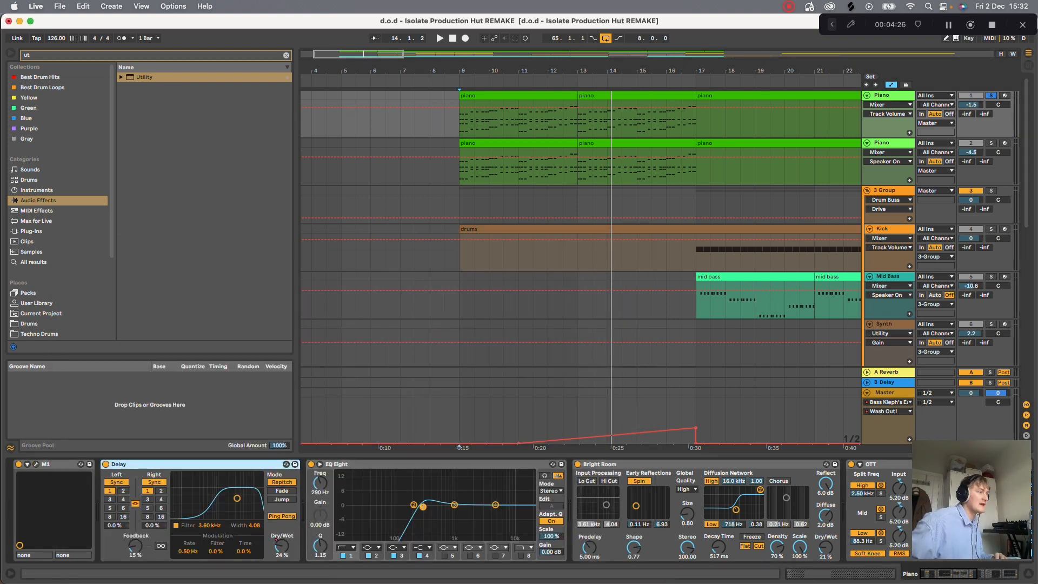
- Show the Delay's Dry/Wet automation on the first Piano track, and play the part with the Delay off and on
{"action": "right_click", "coordinate": [281, 546]}
{"action": "left_click", "coordinate": [309, 489]}
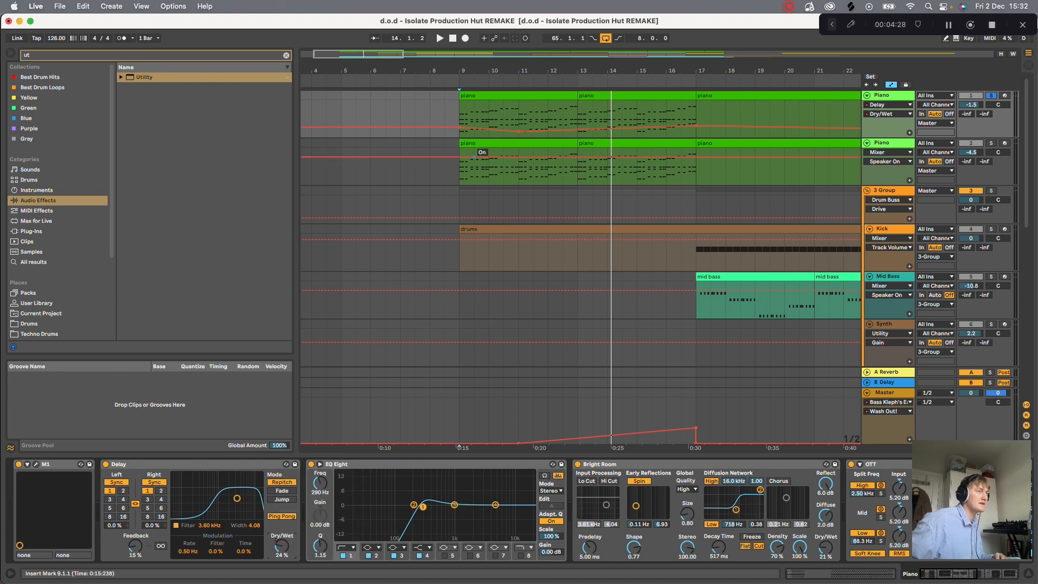
{"action": "left_click_drag", "start_coordinate": [611, 71], "coordinate": [805, 69]}
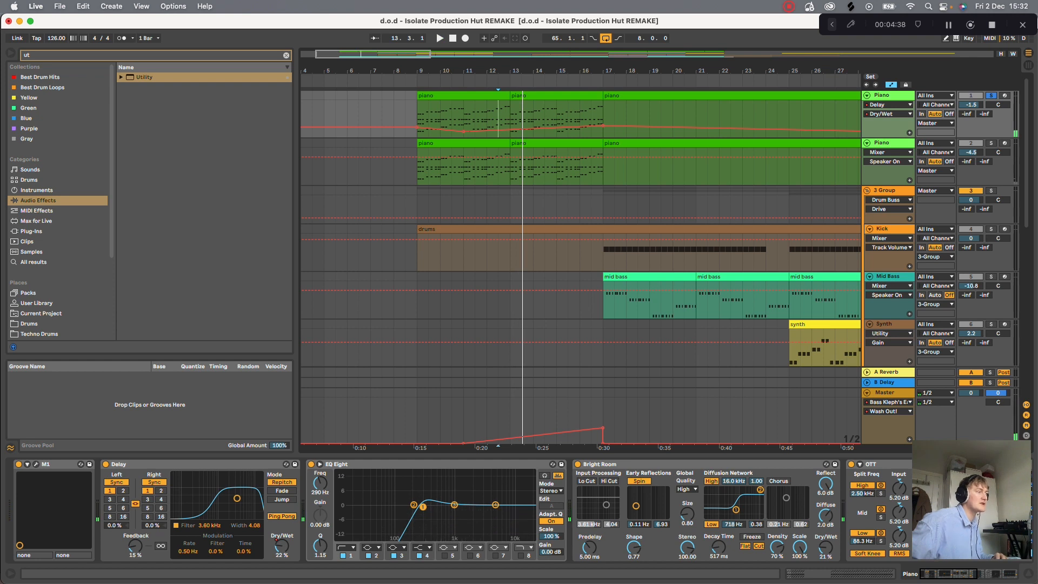
{"action": "key", "text": "space"}
{"action": "left_click", "coordinate": [106, 465]}
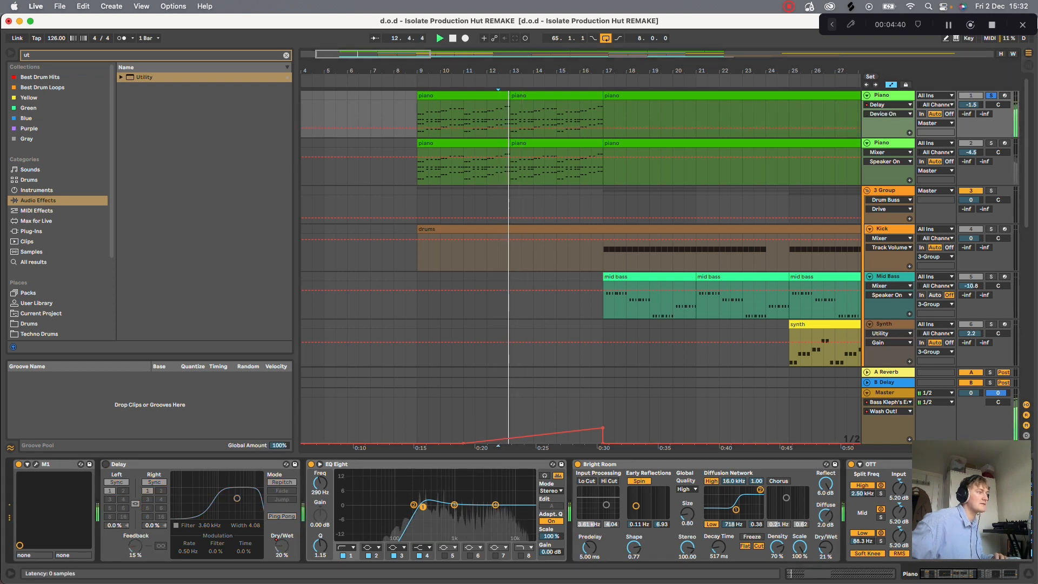
{"action": "left_click", "coordinate": [105, 464]}
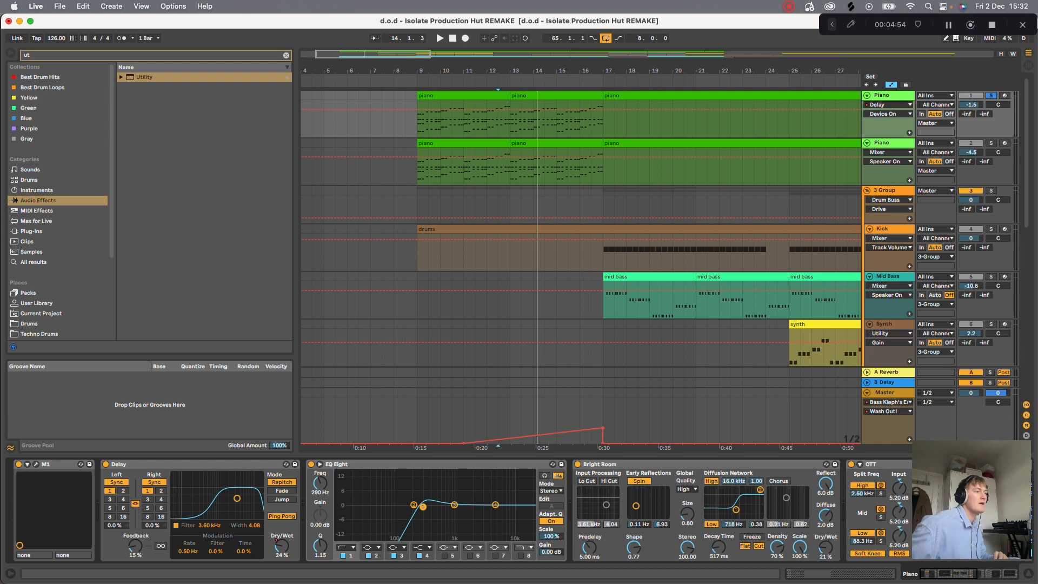
- Try moving EQ Eight's third band, undo it, and compare the piano with the EQ off and on during playback
{"action": "left_click_drag", "start_coordinate": [454, 504], "coordinate": [427, 493]}
{"action": "key", "text": "super+z"}
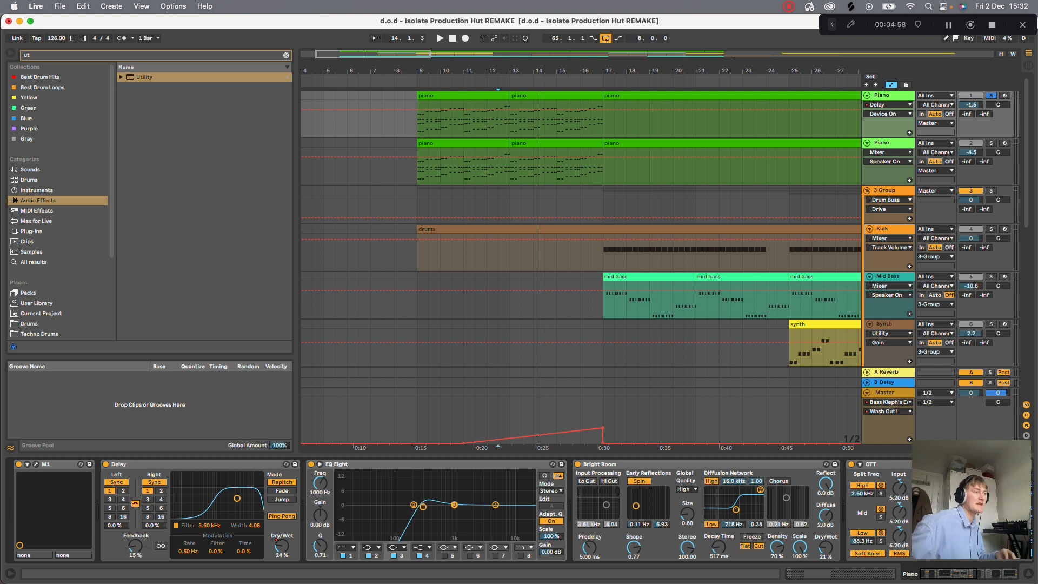
{"action": "key", "text": "space"}
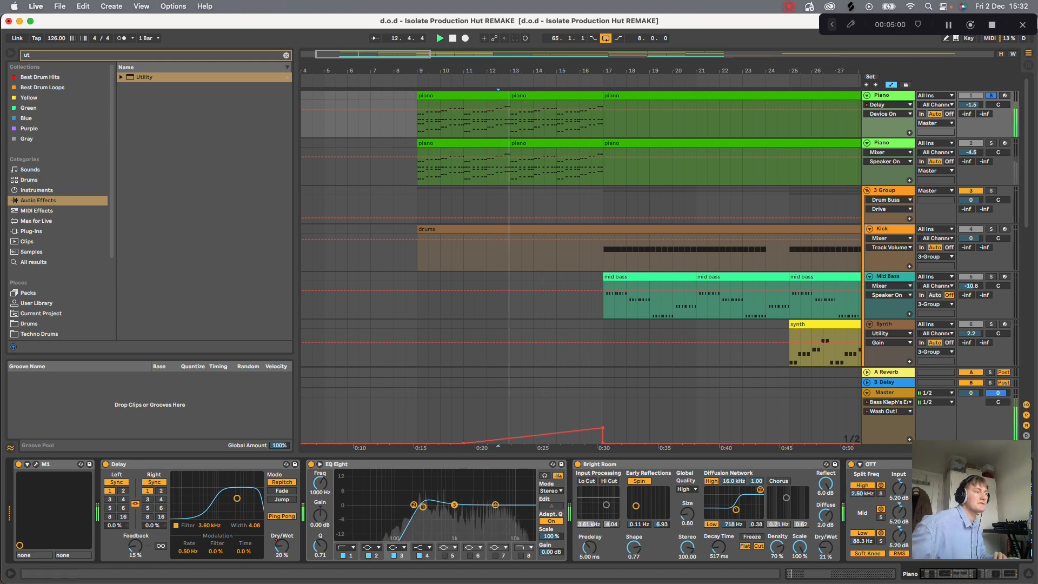
{"action": "left_click", "coordinate": [310, 464]}
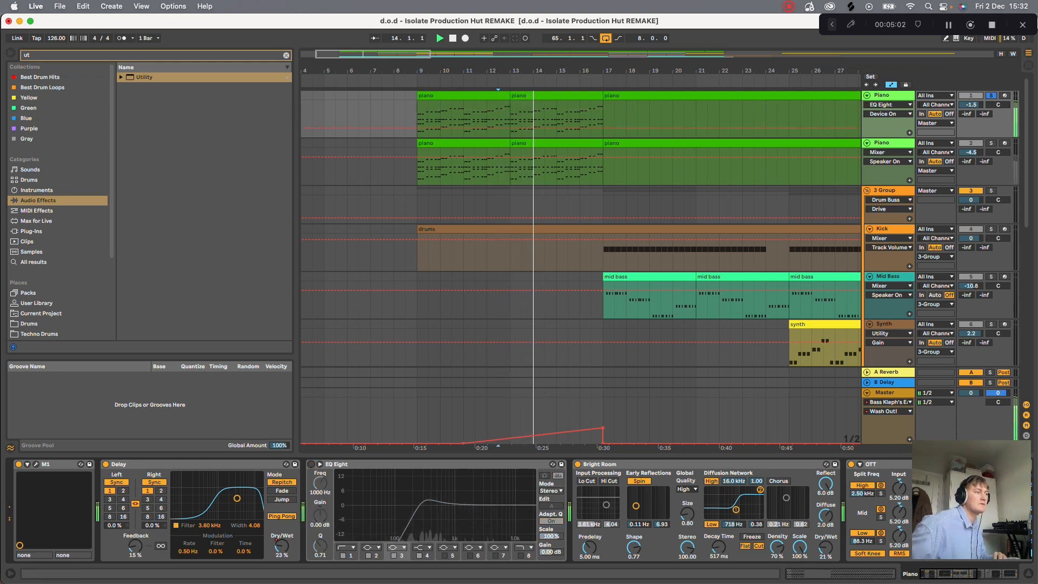
{"action": "left_click", "coordinate": [311, 465]}
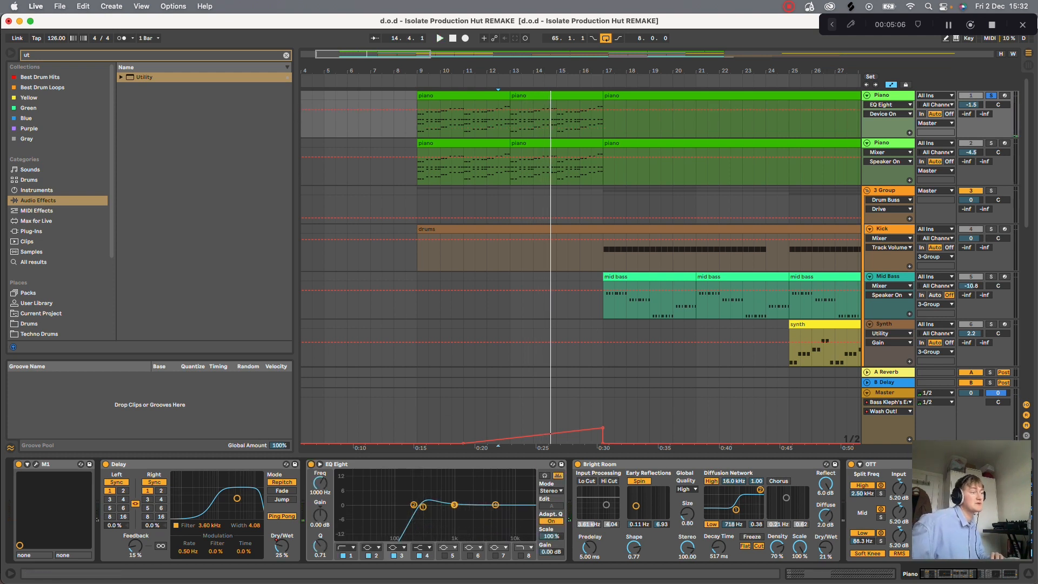
- Play the piano part while checking the Bright Room reverb's effect on the first Piano track
{"action": "scroll", "coordinate": [906, 505], "scroll_direction": "right", "scroll_amount": 10}
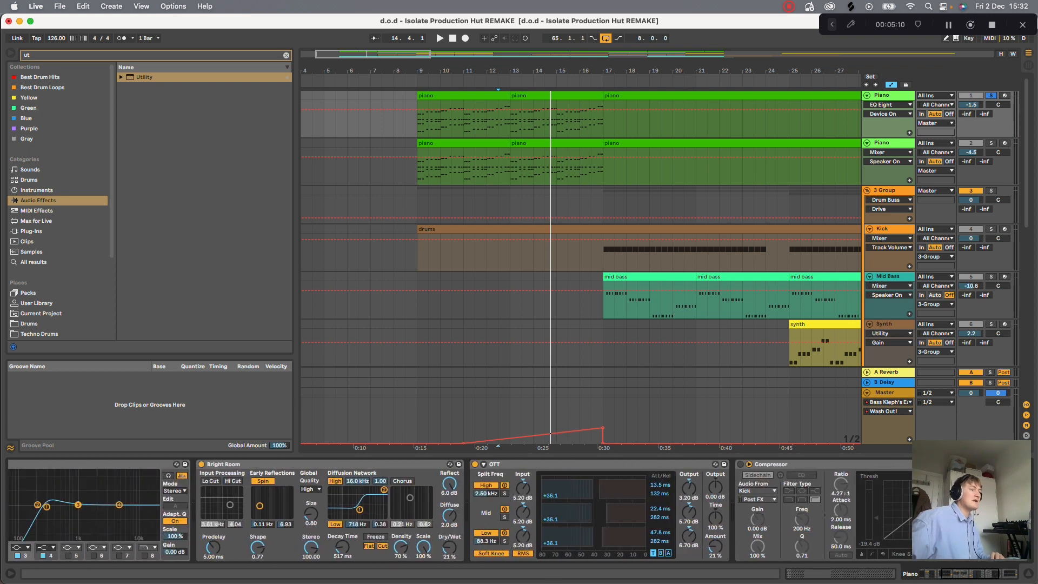
{"action": "key", "text": "space"}
{"action": "left_click", "coordinate": [202, 465]}
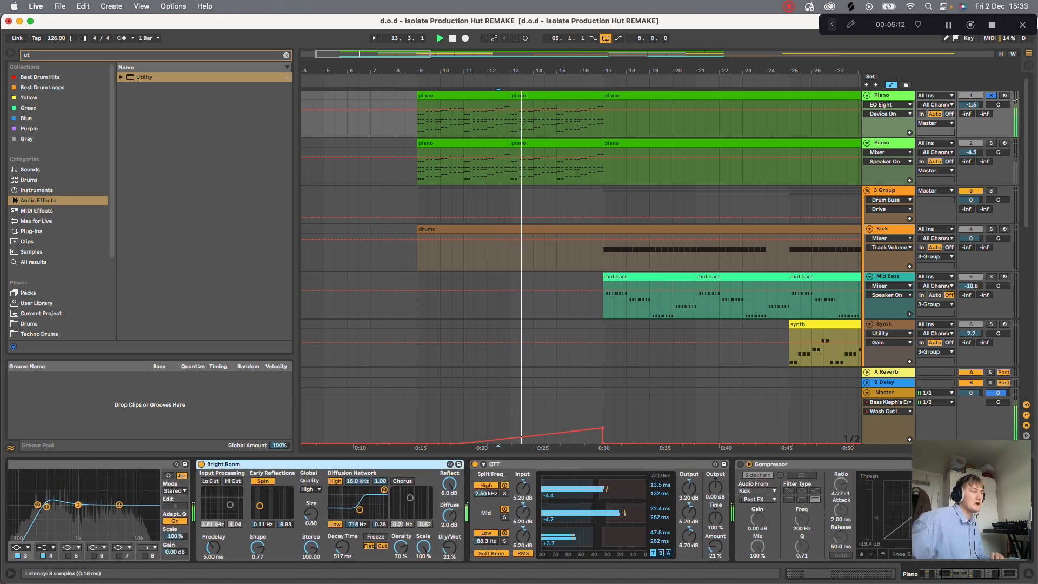
{"action": "key", "text": "space"}
{"action": "key", "text": "space"}
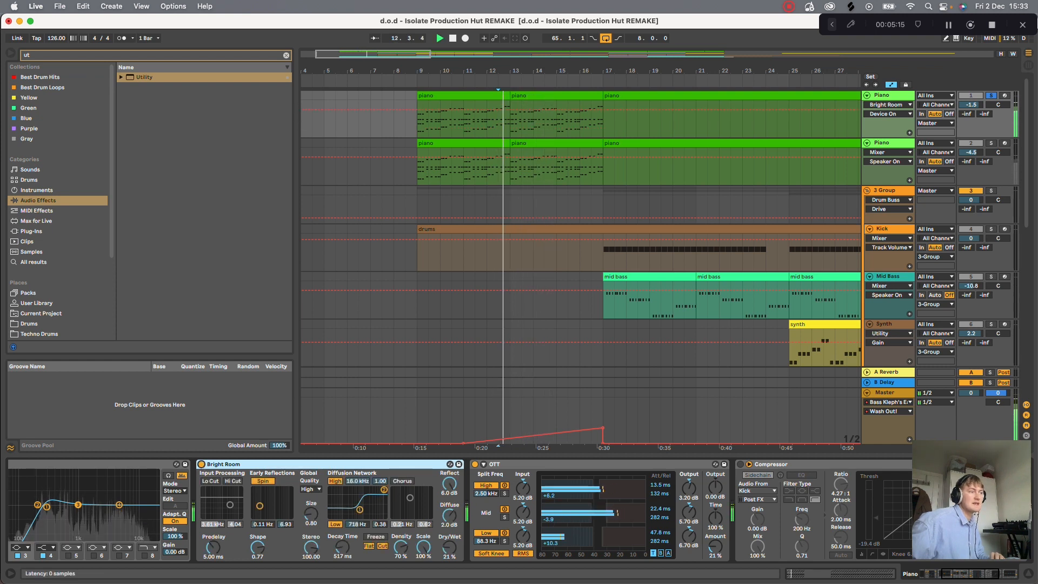
- Compare the first piano with OTT off and on, and replay it with the start of the device chain in view
{"action": "left_click", "coordinate": [475, 463]}
{"action": "left_click", "coordinate": [475, 464]}
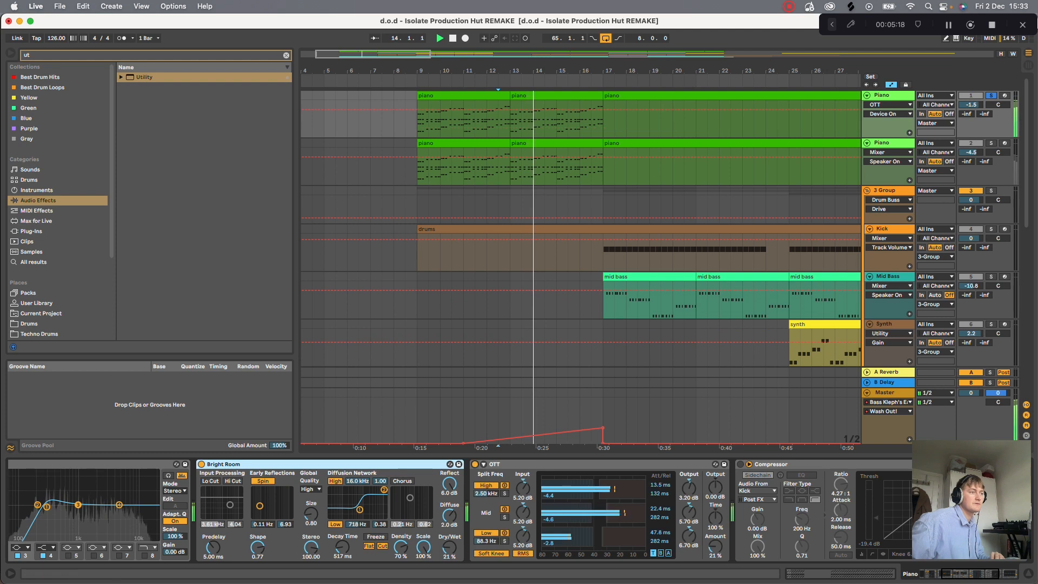
{"action": "scroll", "coordinate": [460, 511], "scroll_direction": "left", "scroll_amount": 10}
{"action": "key", "text": "space"}
{"action": "key", "text": "space"}
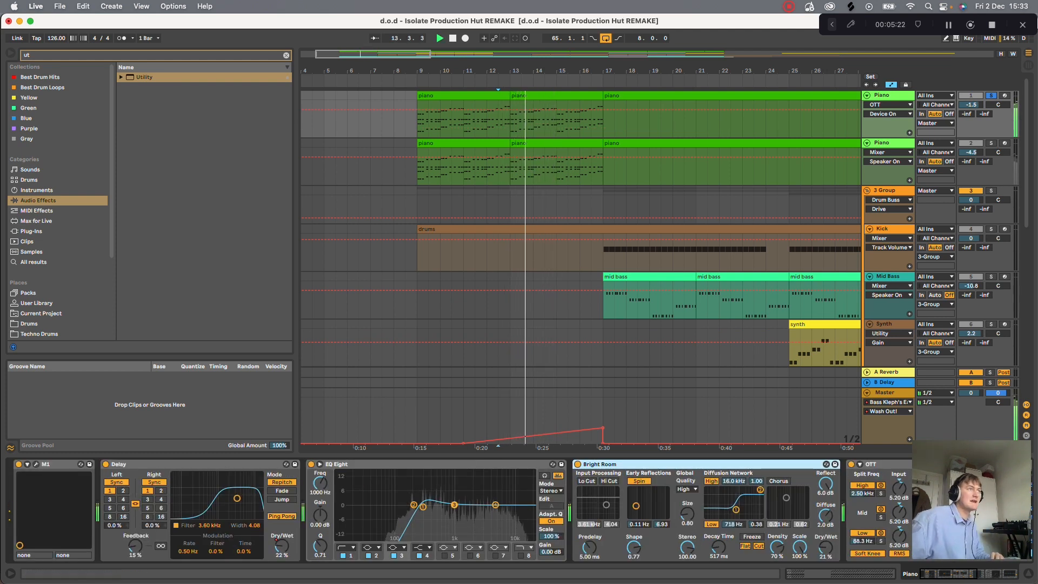
{"action": "key", "text": "space"}
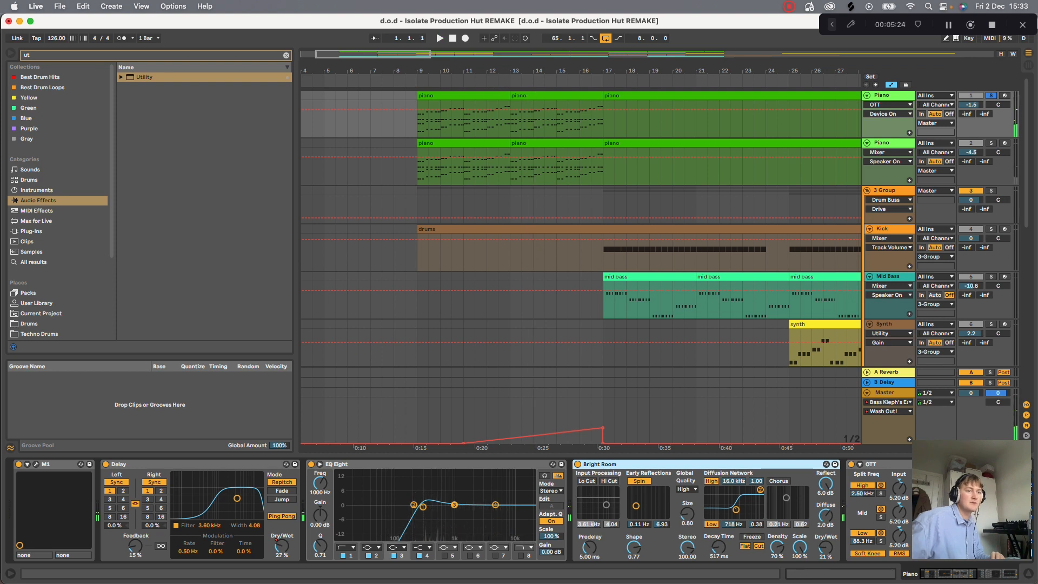
- Try deleting the EQ Eight after the Compressor on the first Piano track, and undo the deletion
{"action": "scroll", "coordinate": [459, 511], "scroll_direction": "right", "scroll_amount": 10}
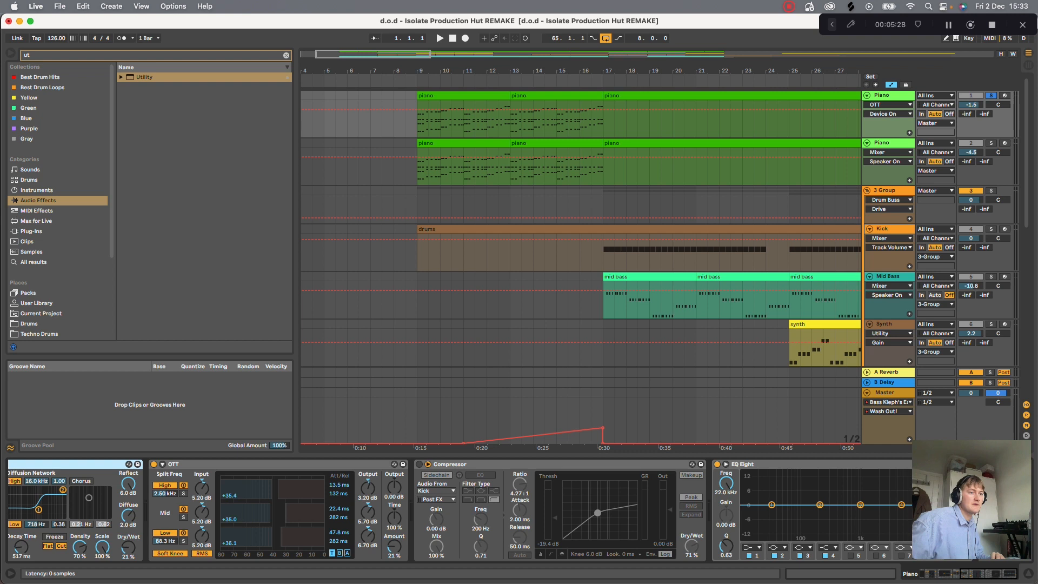
{"action": "left_click", "coordinate": [783, 464]}
{"action": "key", "text": "Delete"}
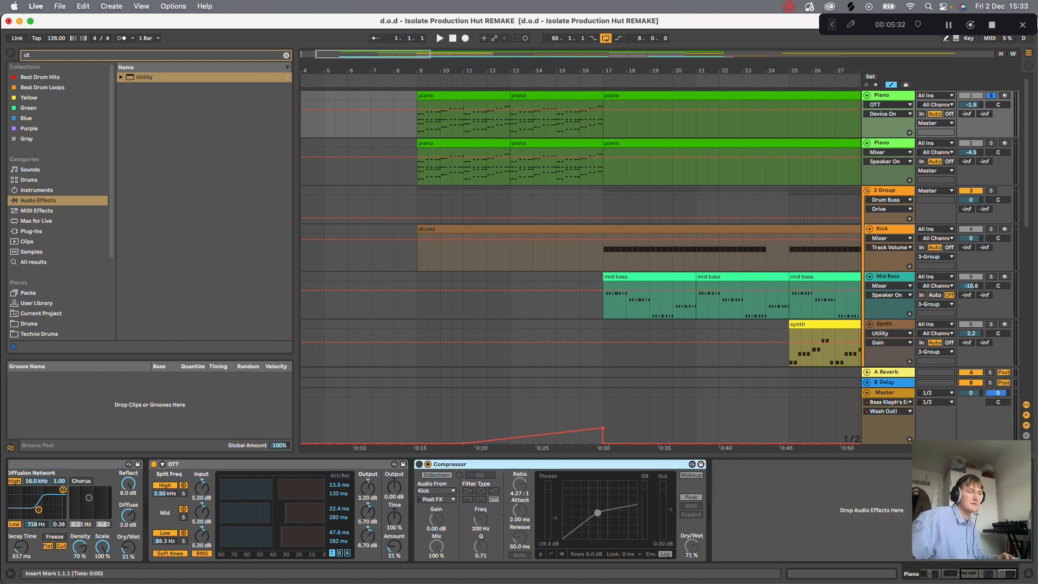
{"action": "key", "text": "super+z"}
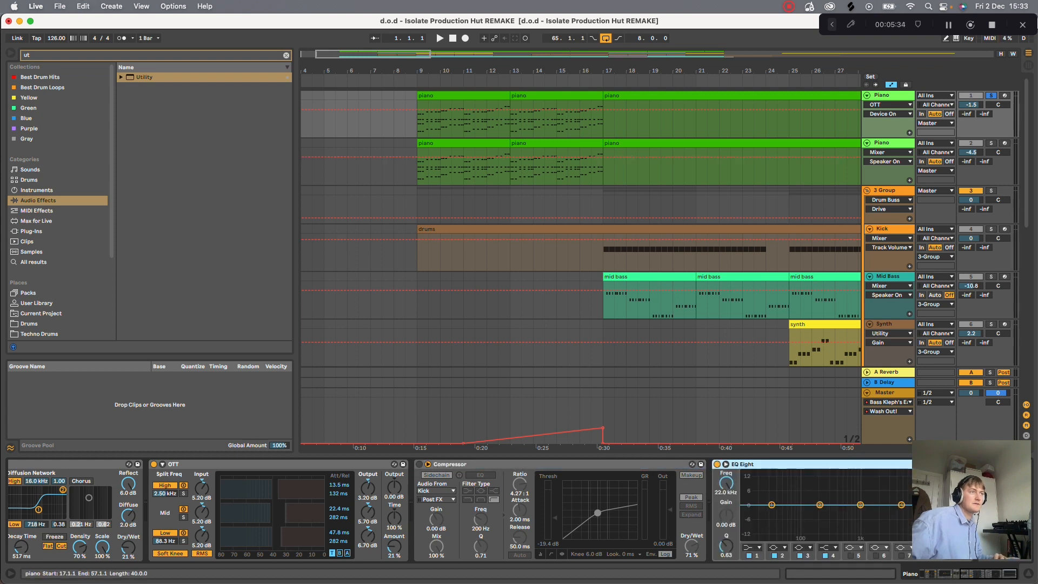
- Play the first piano, and move the last EQ Eight ahead of the Compressor in its device chain
{"action": "key", "text": "space"}
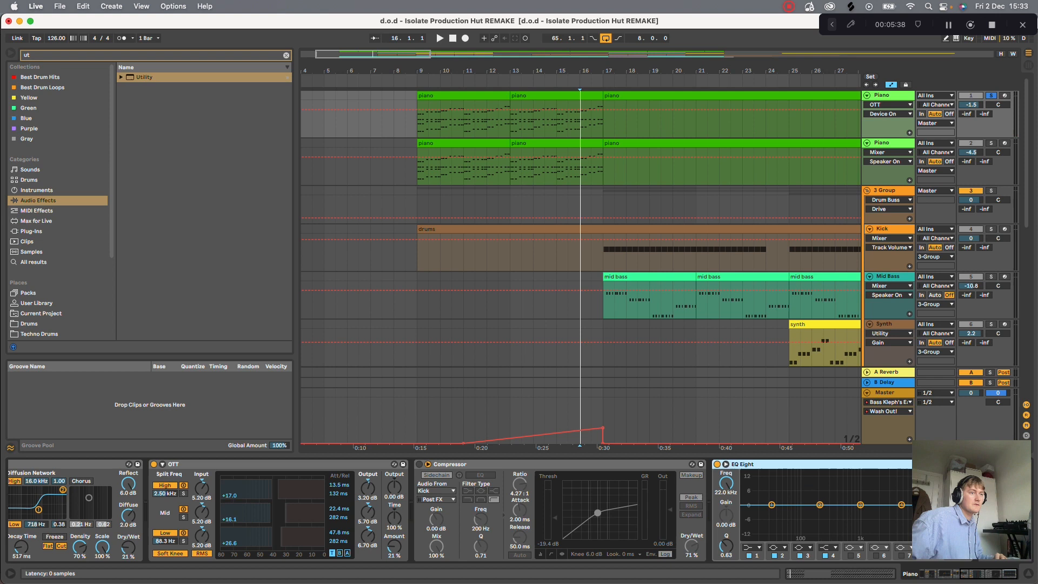
{"action": "left_click_drag", "start_coordinate": [770, 464], "coordinate": [422, 468]}
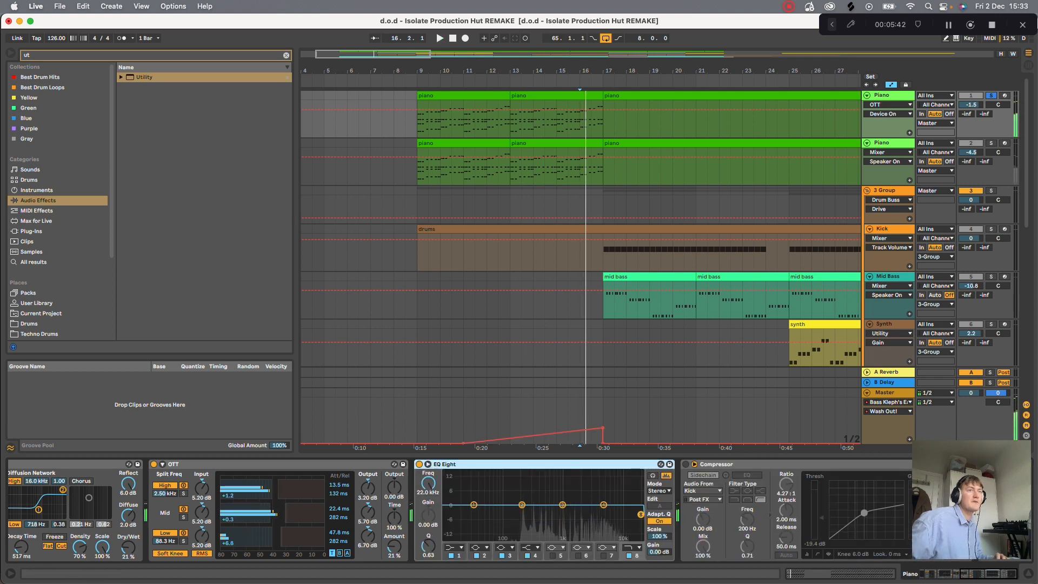
- Display the second Piano track's Grand Piano device chain, and play from bar 13 to compare the soloed piano layers
{"action": "left_click", "coordinate": [510, 167]}
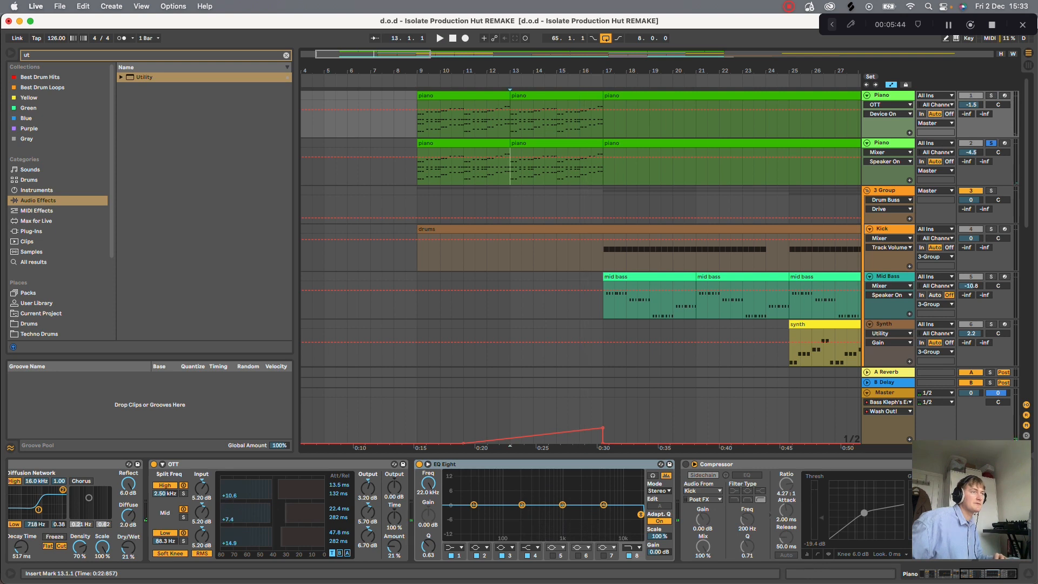
{"action": "key", "text": "space"}
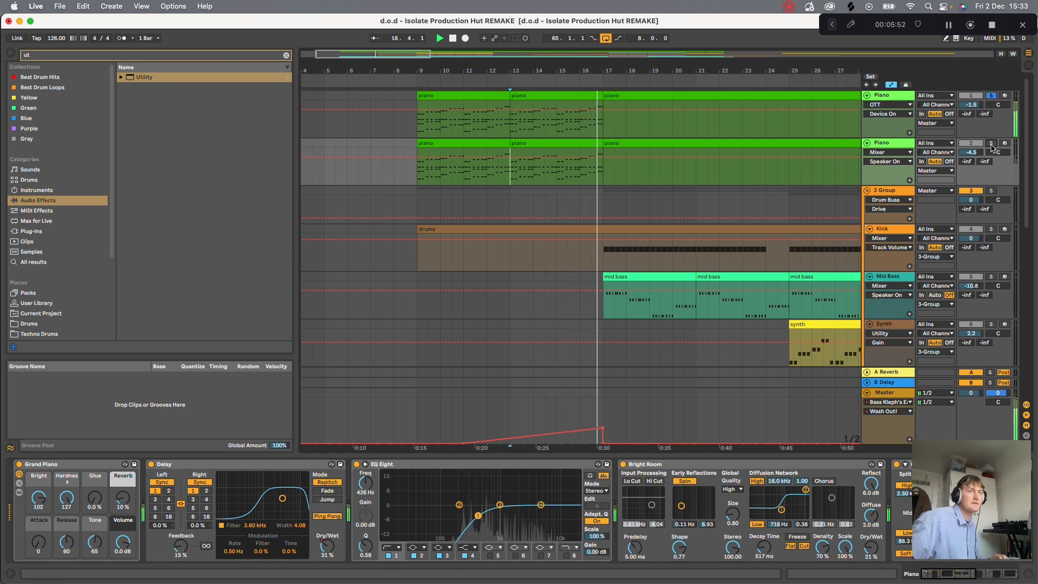
{"action": "key", "text": "space"}
{"action": "key", "text": "Up"}
{"action": "key", "text": "Down"}
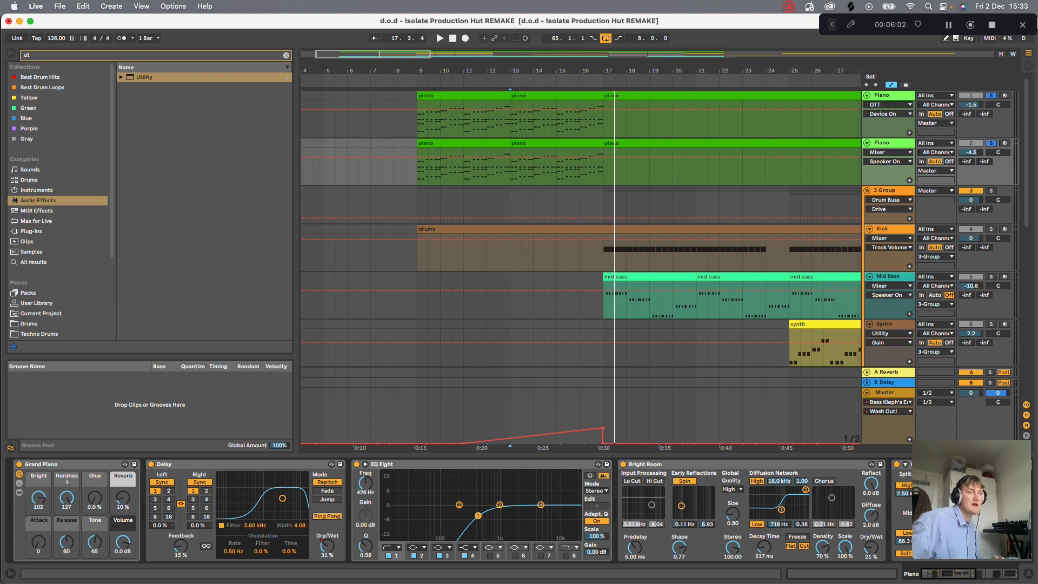
- Move the second Piano track's last EQ Eight ahead of the Compressor, and delete that EQ Eight
{"action": "scroll", "coordinate": [459, 510], "scroll_direction": "right", "scroll_amount": 10}
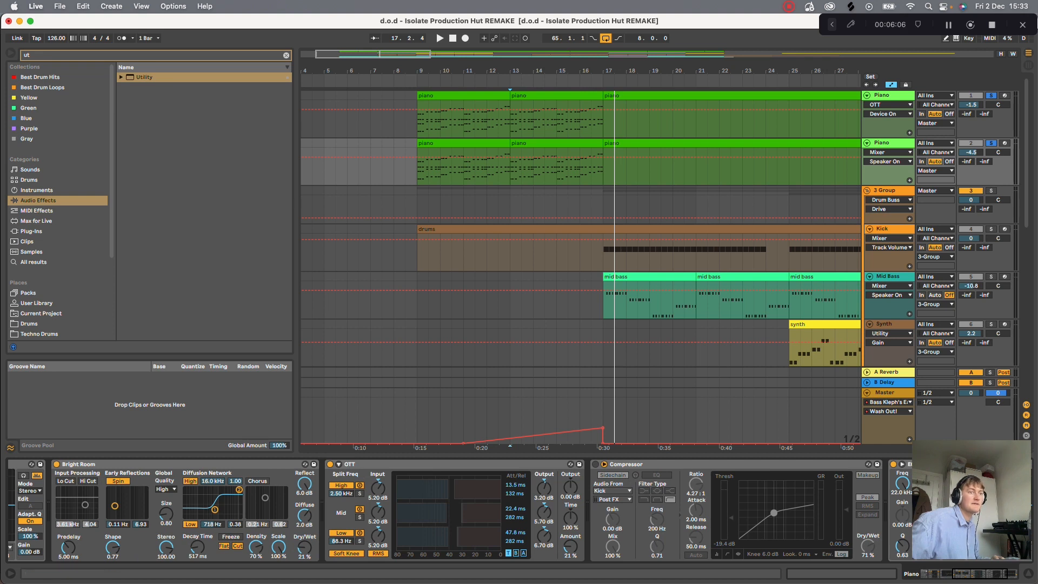
{"action": "left_click_drag", "start_coordinate": [910, 464], "coordinate": [603, 464]}
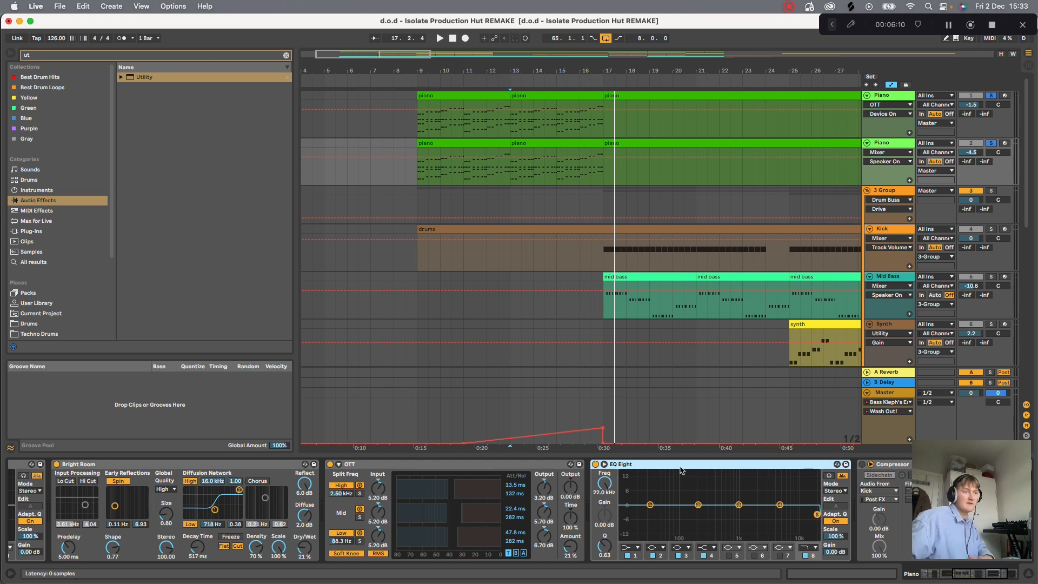
{"action": "key", "text": "Delete"}
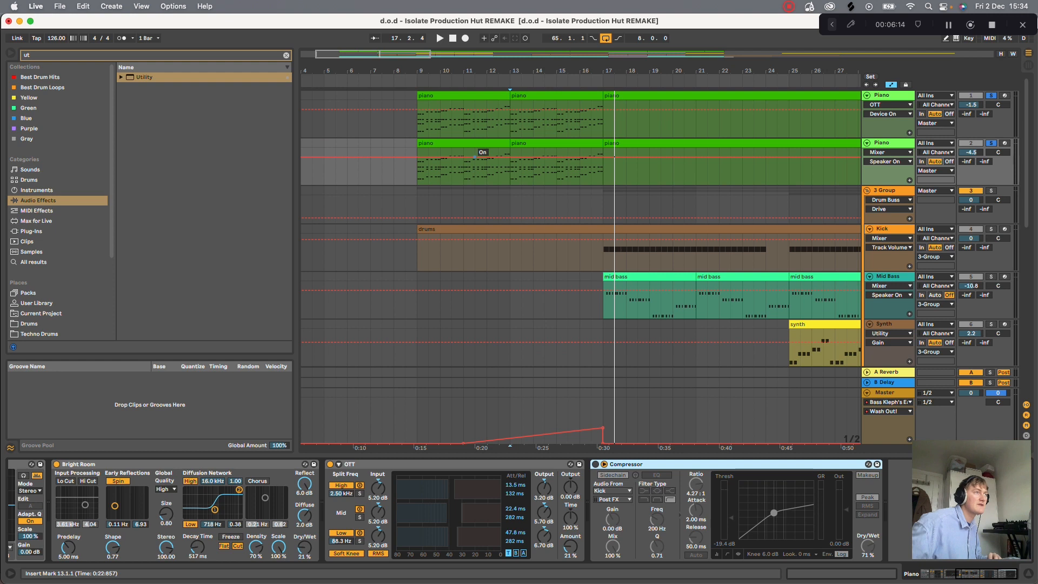
- Play both soloed Piano tracks together from bar 9 of the arrangement
{"action": "left_click", "coordinate": [417, 168]}
{"action": "key", "text": "space"}
{"action": "mouse_move", "coordinate": [448, 71]}
{"action": "left_mouse_down"}
{"action": "mouse_move", "coordinate": [448, 127]}
{"action": "mouse_move", "coordinate": [448, 49]}
{"action": "left_mouse_up"}
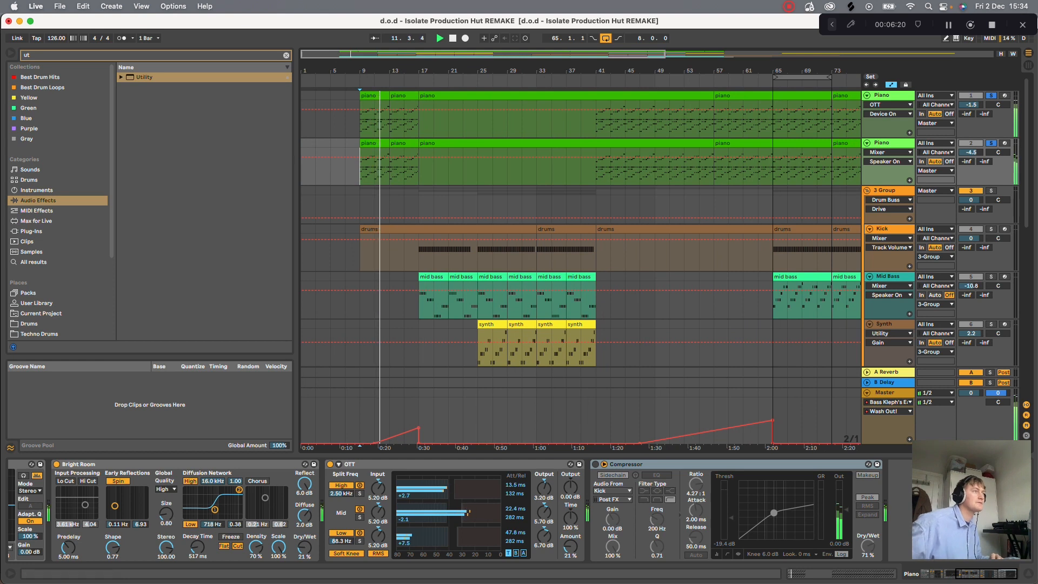
{"action": "left_click_drag", "start_coordinate": [448, 49], "coordinate": [433, 71]}
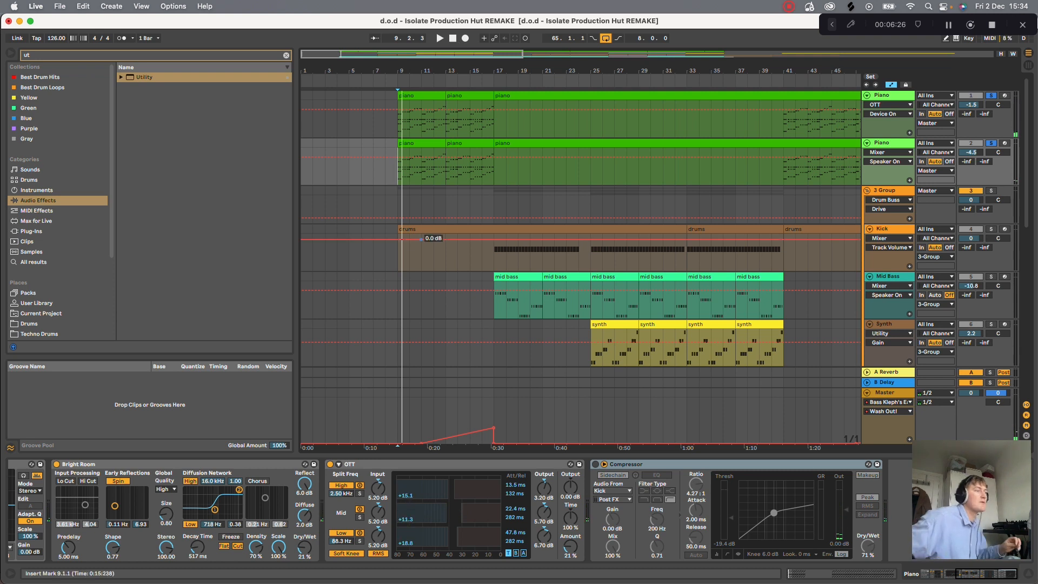
- Solo the 3 Group, play the arrangement from bar 17, and isolate the group's Kick track
{"action": "scroll", "coordinate": [465, 511], "scroll_direction": "left", "scroll_amount": 10}
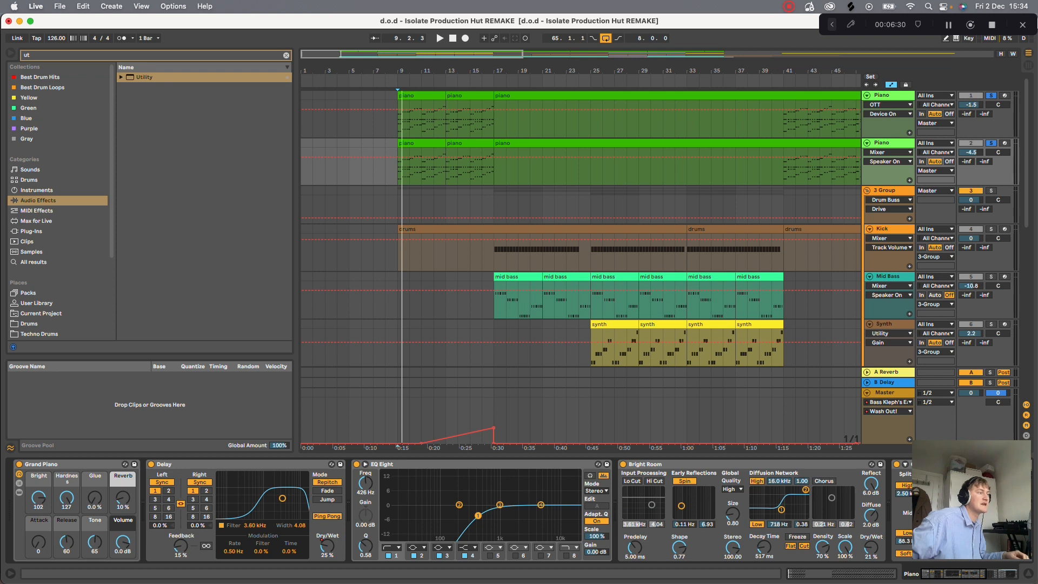
{"action": "left_click", "coordinate": [887, 190]}
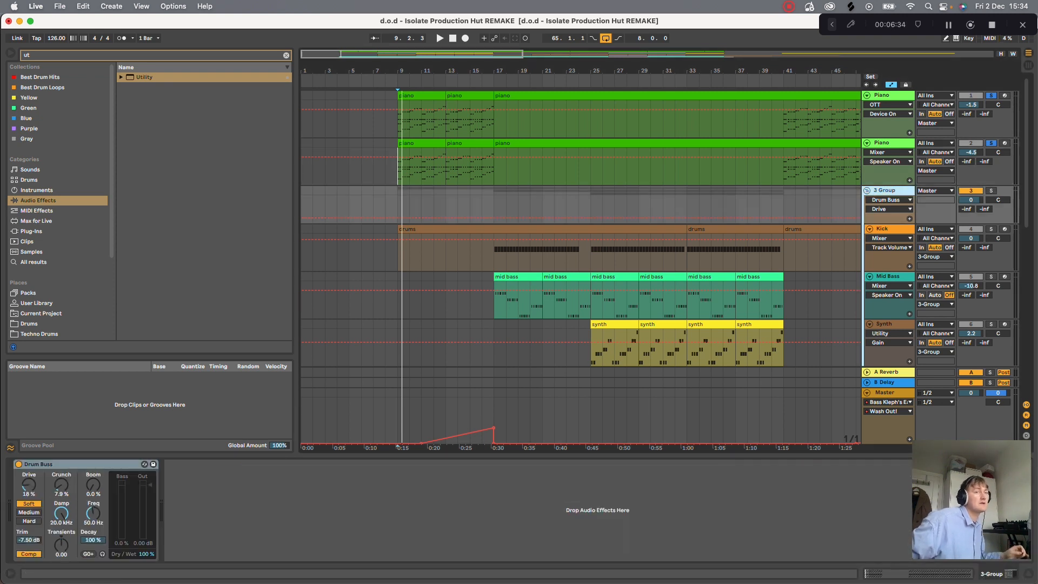
{"action": "left_click", "coordinate": [991, 191]}
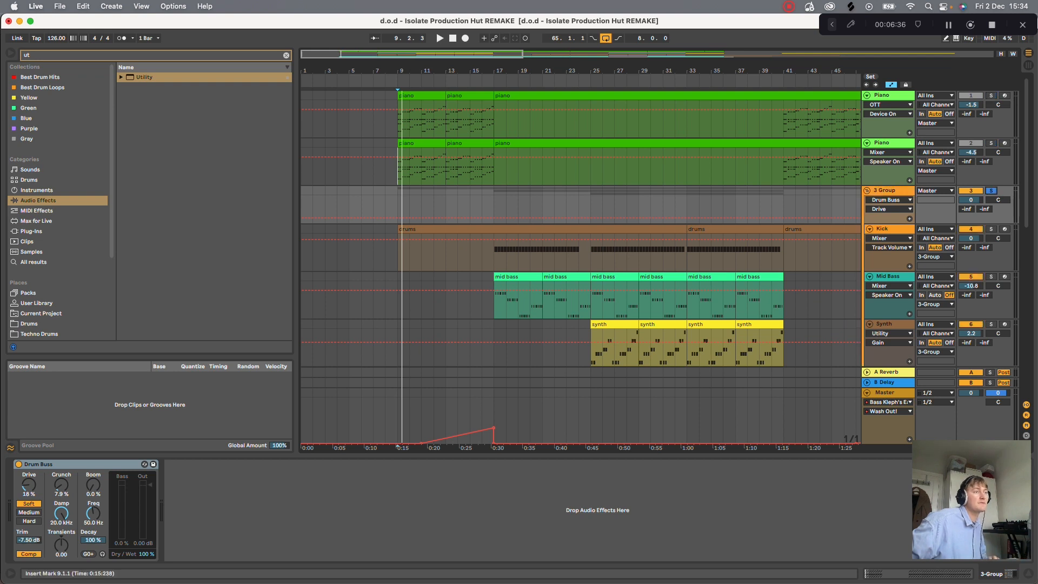
{"action": "left_click", "coordinate": [493, 241]}
{"action": "key", "text": "space"}
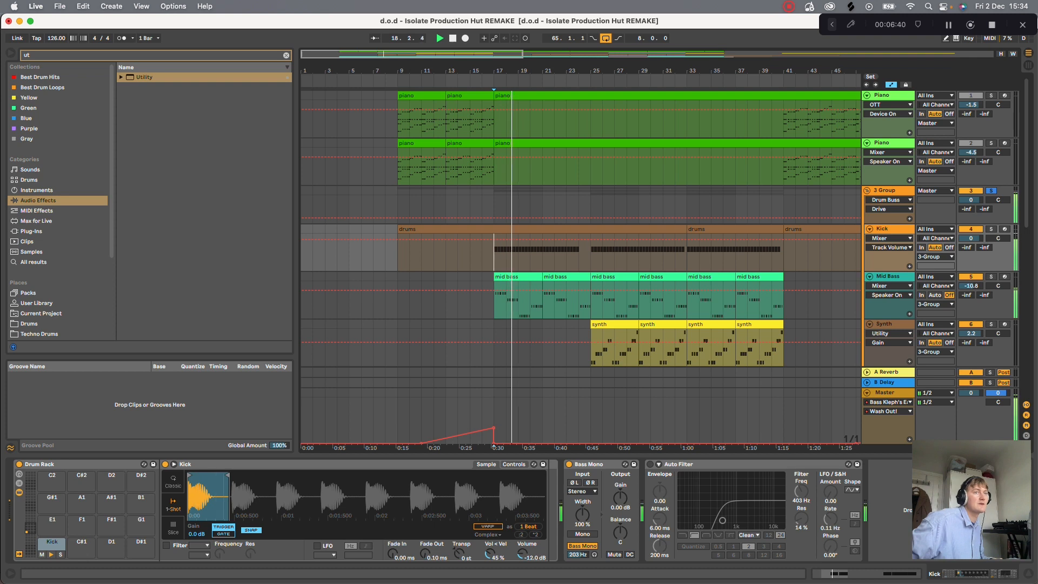
{"action": "left_click", "coordinate": [990, 228]}
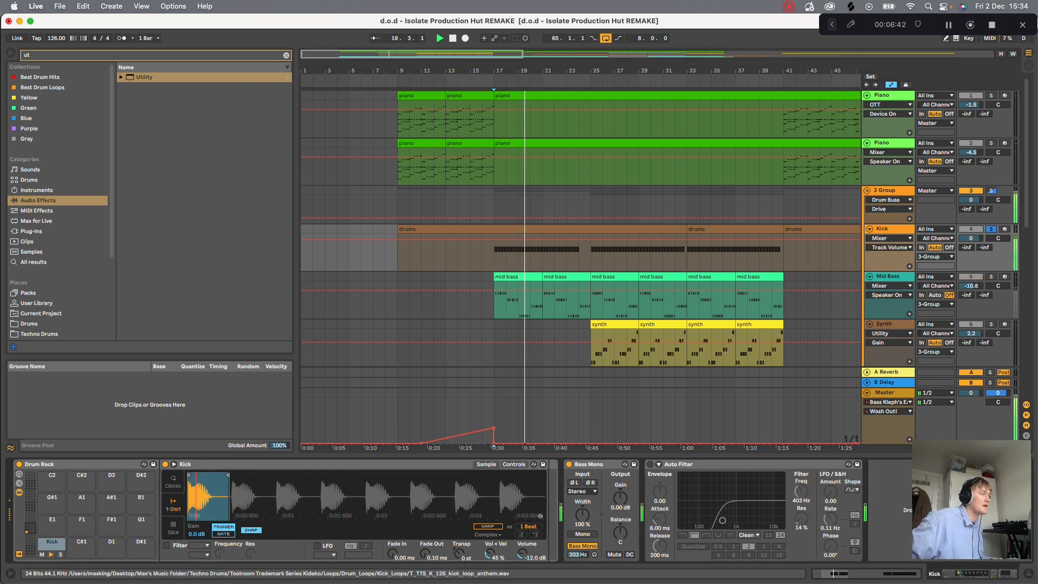
{"action": "scroll", "coordinate": [216, 496], "scroll_direction": "up", "scroll_amount": 3}
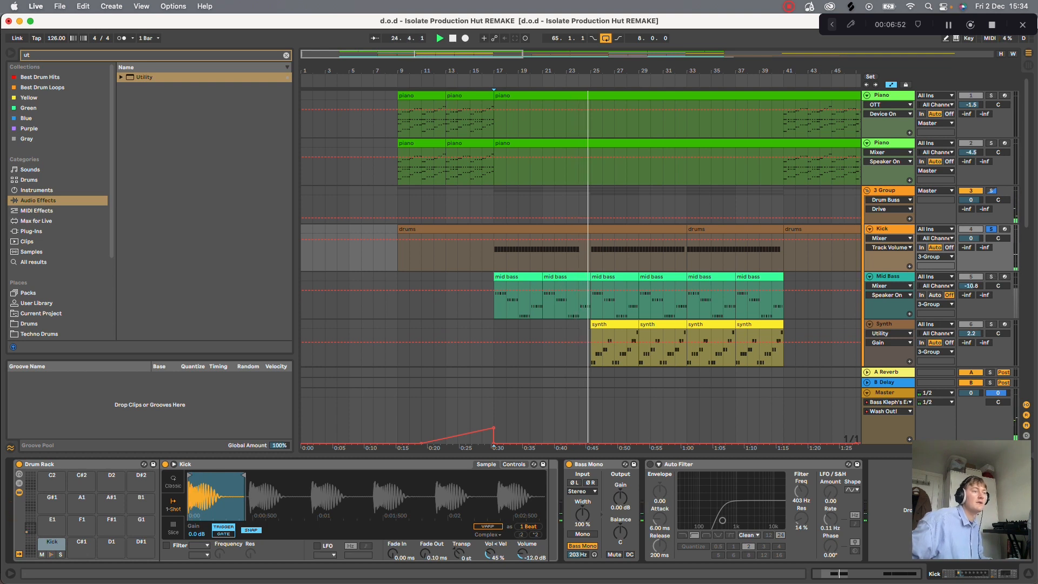
- Solo the Mid Bass track, open its Serum instrument, and display Oscillator A's list of Analog wavetables
{"action": "left_click", "coordinate": [898, 281]}
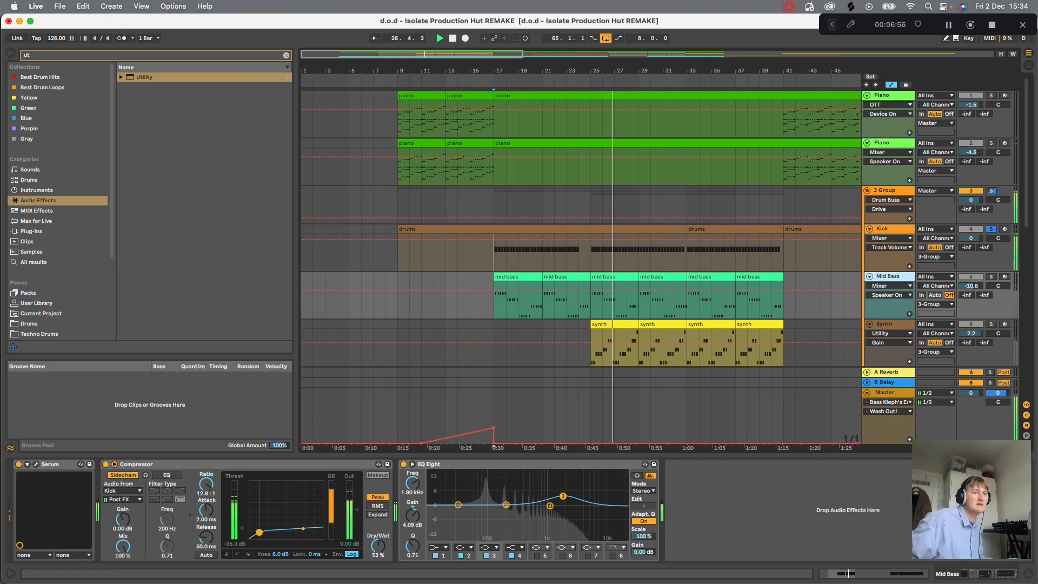
{"action": "left_click", "coordinate": [991, 277]}
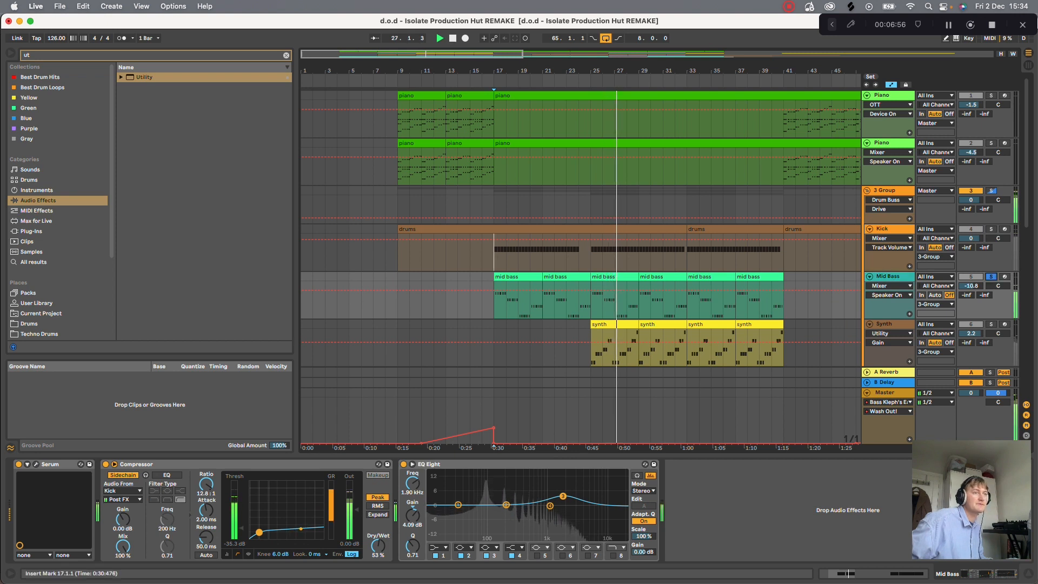
{"action": "left_click", "coordinate": [37, 472]}
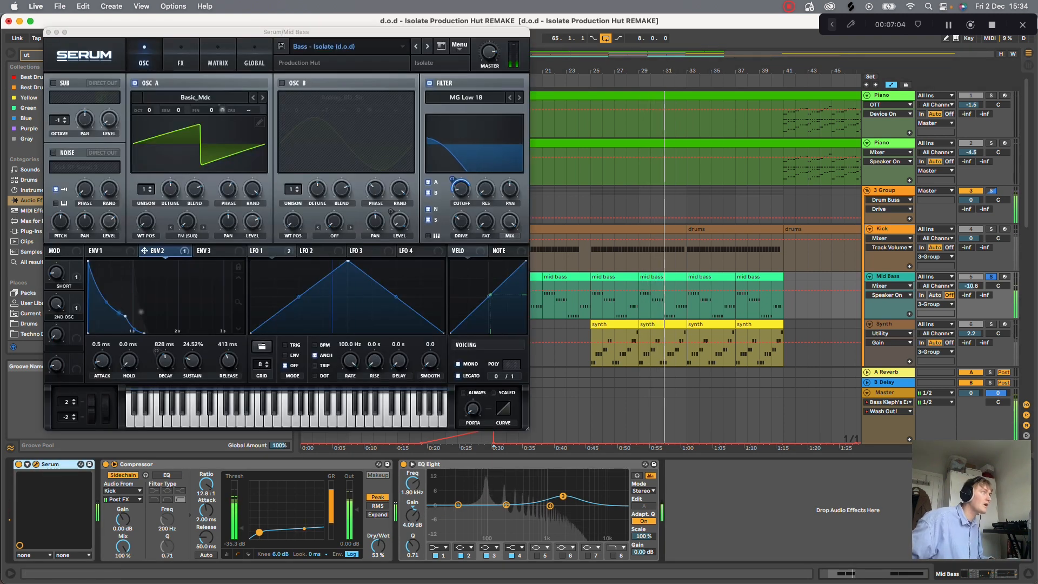
{"action": "left_click", "coordinate": [195, 98]}
{"action": "mouse_move", "coordinate": [195, 111]}
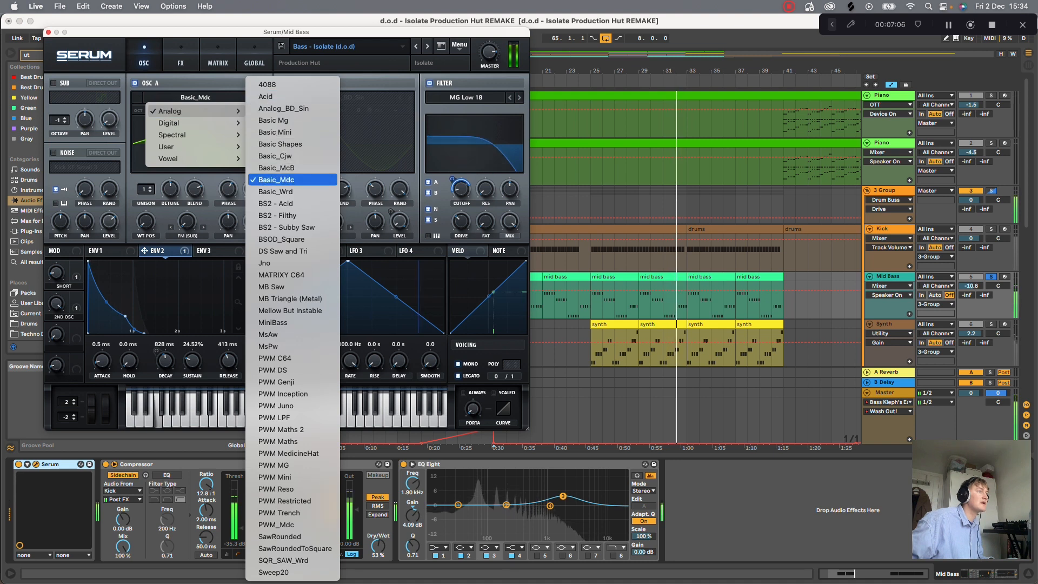
- Turn off Delay, Hyper/Dimension and Reverb in Serum's effects, leaving only Distortion, and close the plug-in window
{"action": "left_click", "coordinate": [180, 56]}
{"action": "left_click", "coordinate": [180, 56]}
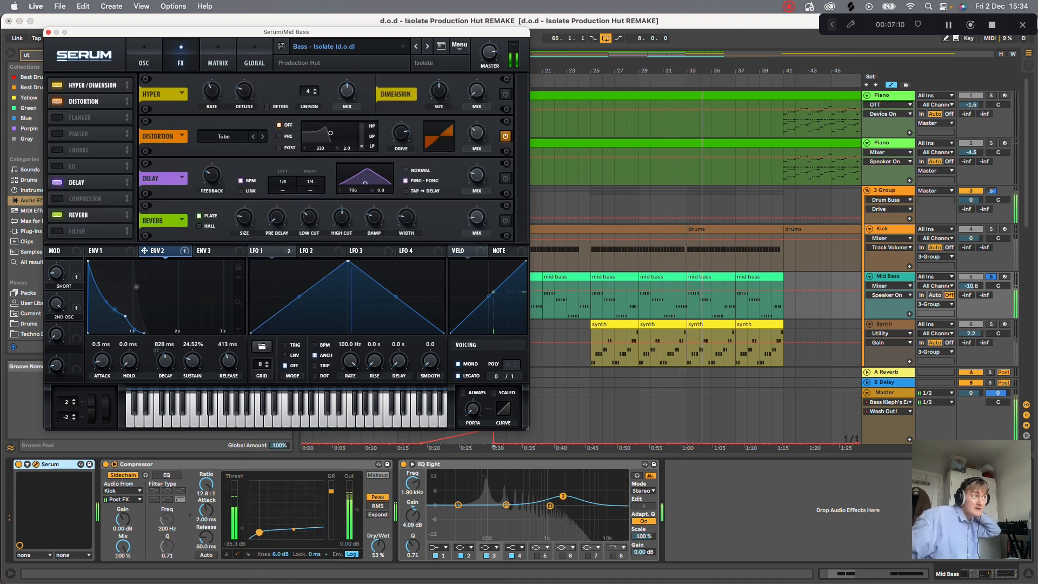
{"action": "left_click", "coordinate": [58, 183]}
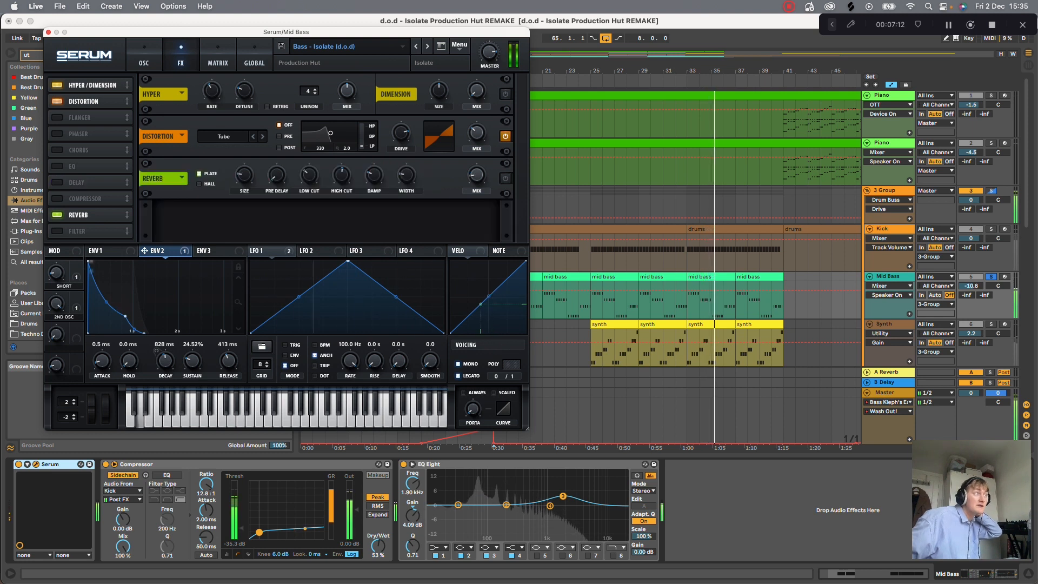
{"action": "left_click", "coordinate": [57, 85]}
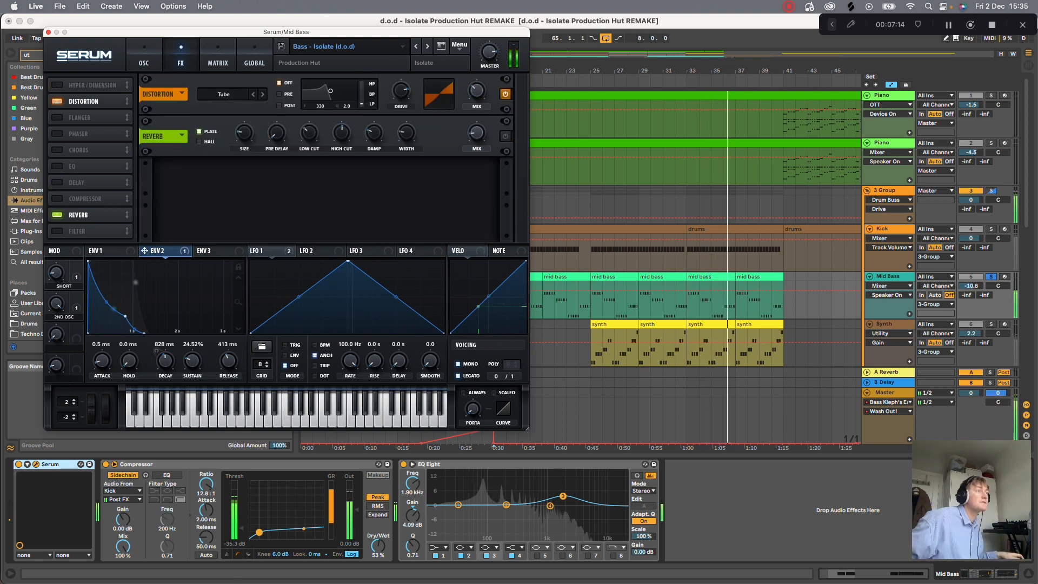
{"action": "left_click", "coordinate": [57, 214]}
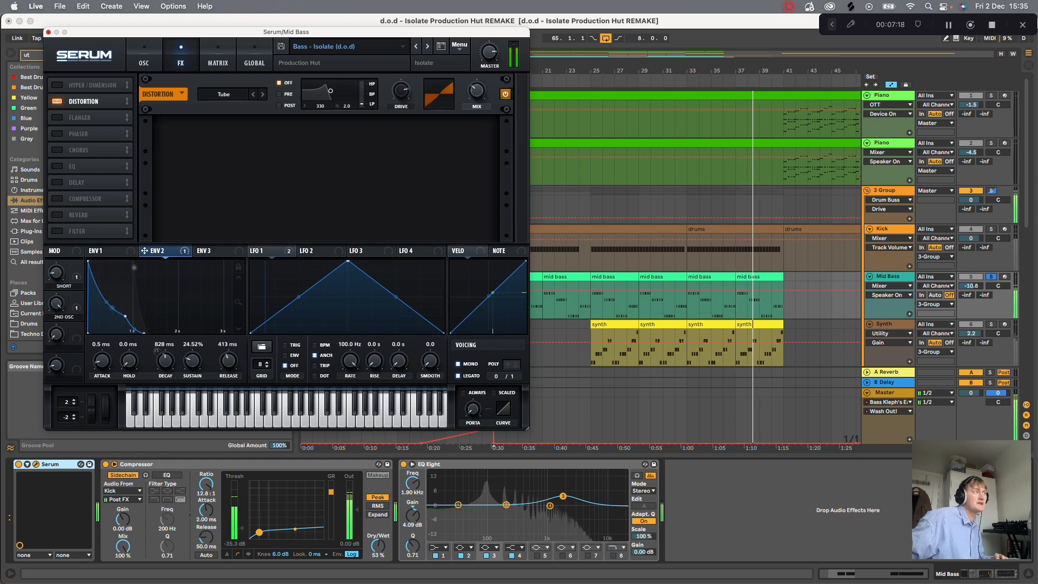
{"action": "key", "text": "super+w"}
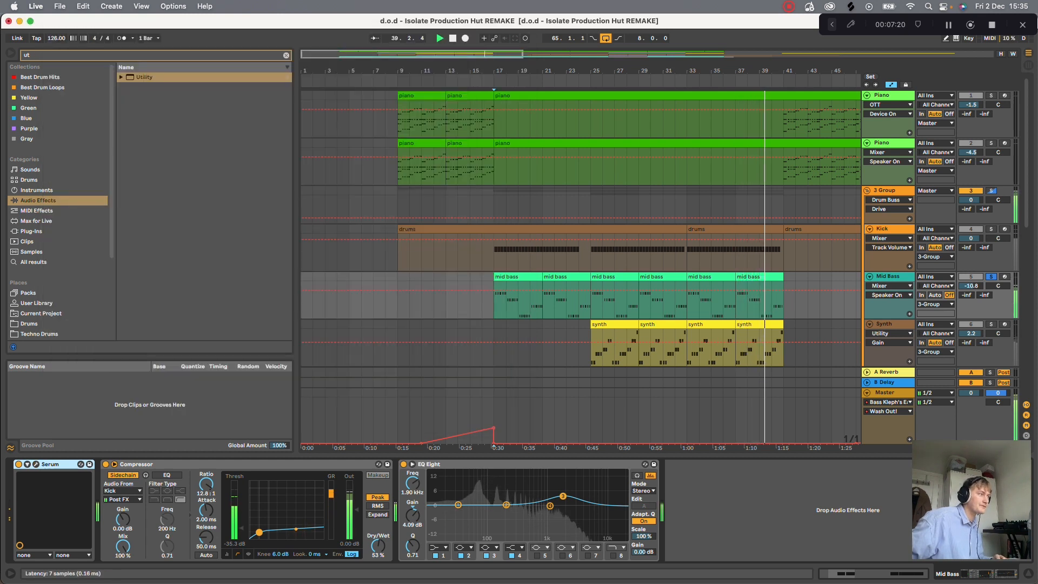
- Reopen the Mid Bass Serum to demonstrate its filter settings and Envelope 2's modulation of the cutoff, and close it
{"action": "left_click", "coordinate": [27, 464]}
{"action": "left_click", "coordinate": [36, 464]}
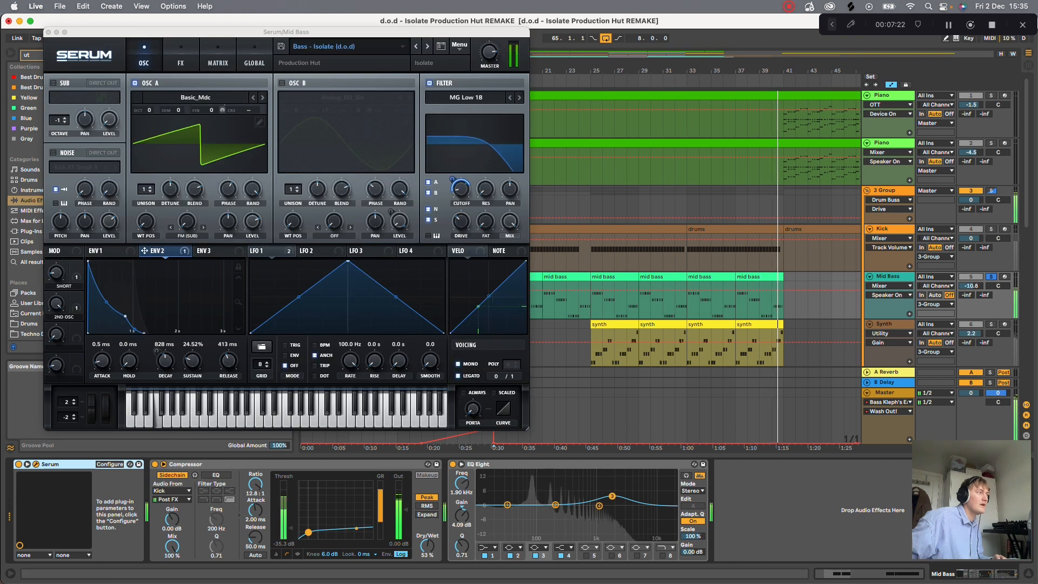
{"action": "left_click_drag", "start_coordinate": [461, 221], "coordinate": [461, 211]}
{"action": "left_click_drag", "start_coordinate": [145, 251], "coordinate": [453, 179]}
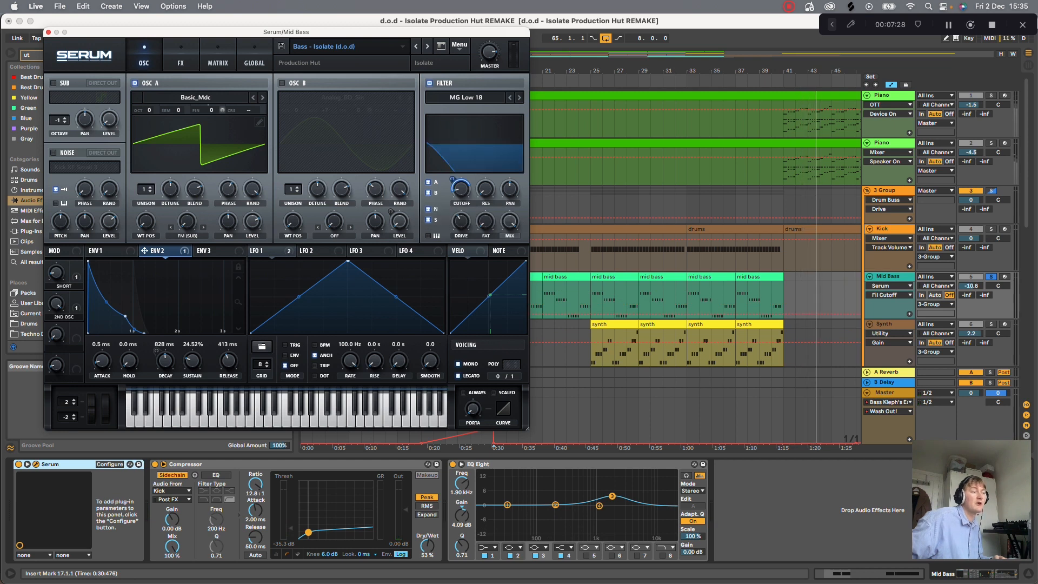
{"action": "left_click", "coordinate": [48, 32]}
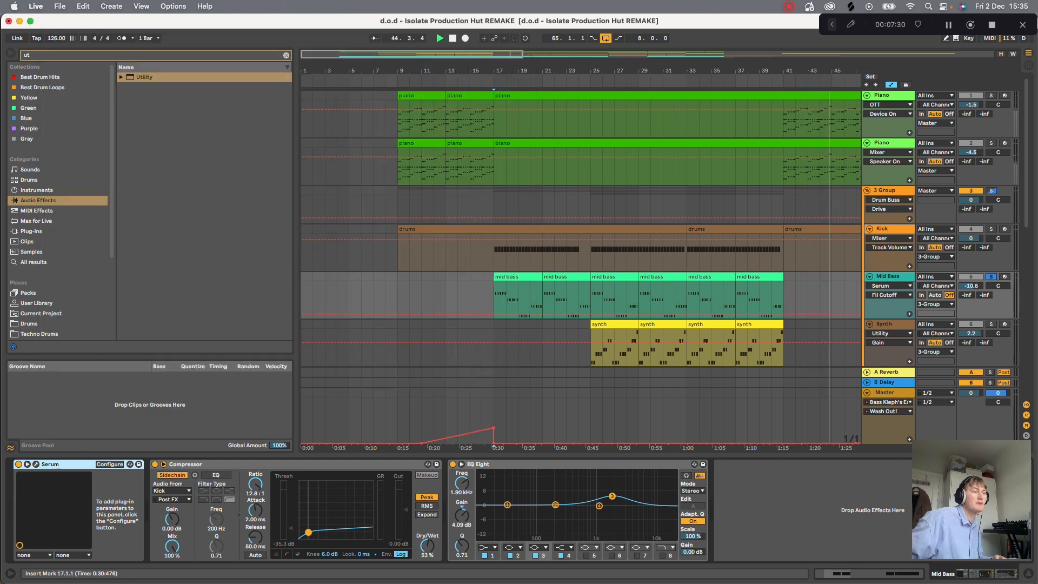
- Move the Mid Bass EQ Eight's boosted band 3 to 1.94 kHz, and toggle the EQ while playing from bar 32
{"action": "left_click_drag", "start_coordinate": [612, 495], "coordinate": [612, 495]}
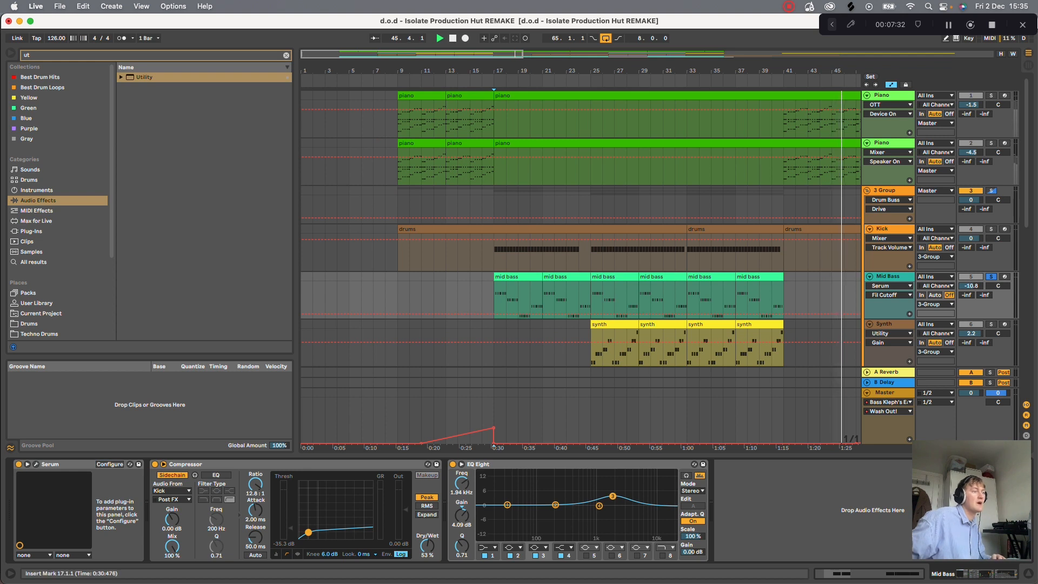
{"action": "left_click", "coordinate": [675, 300]}
{"action": "key", "text": "space"}
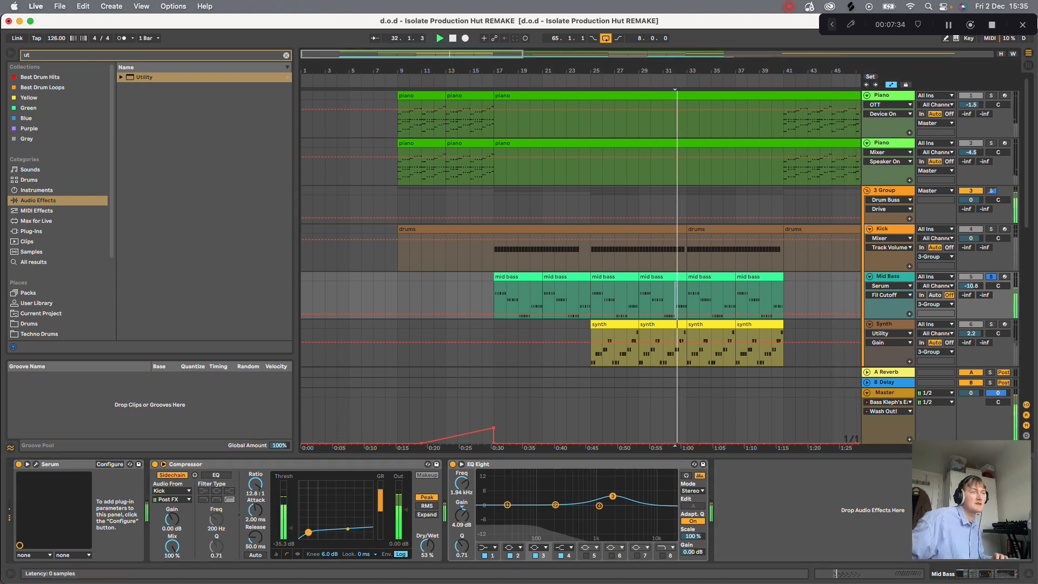
{"action": "left_click", "coordinate": [453, 464]}
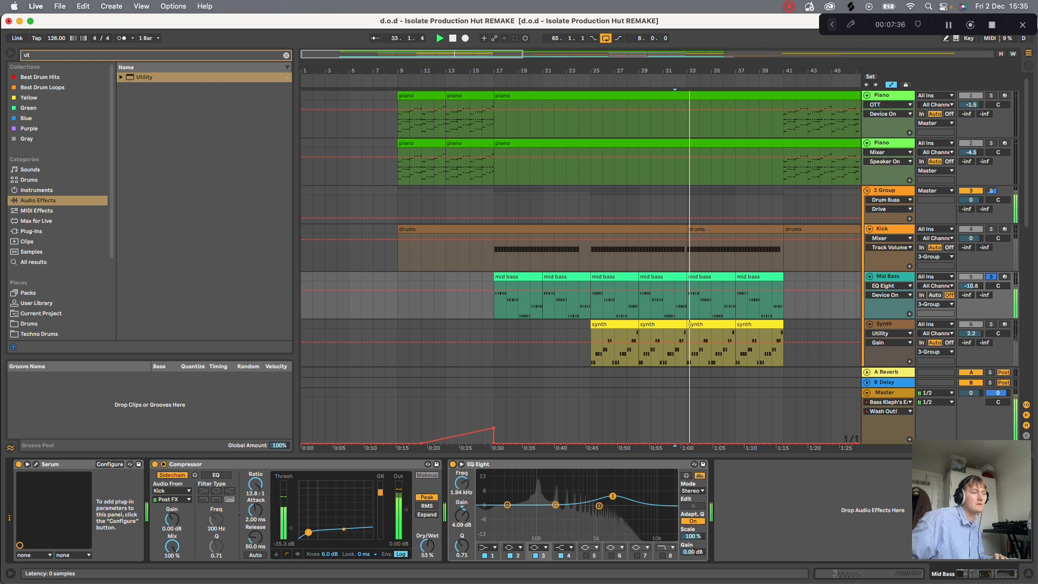
- Unsolo the Mid Bass track and play the full mix from bar 32 with the device view hidden
{"action": "key", "text": "super+alt+l"}
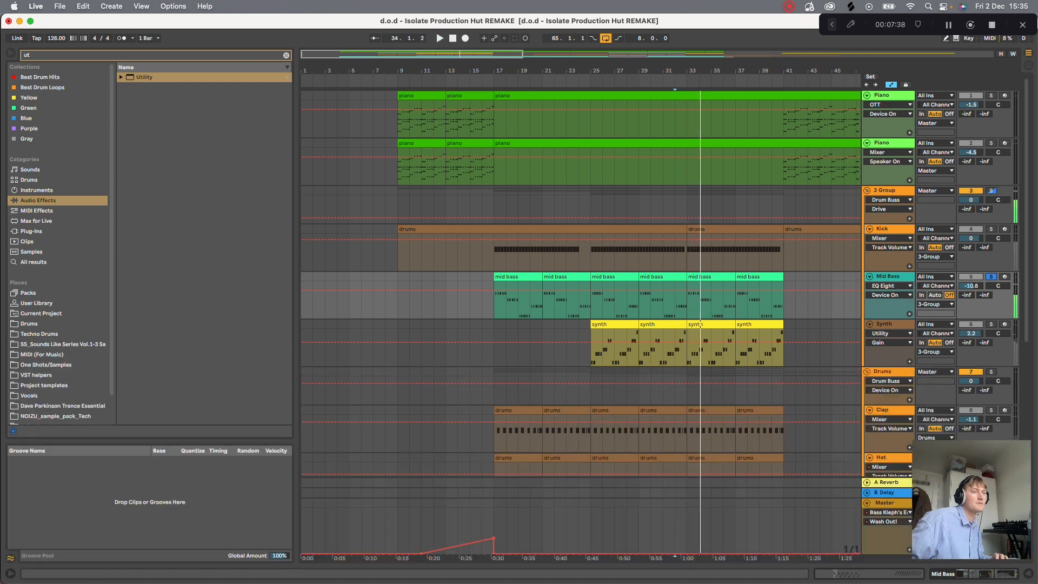
{"action": "key", "text": "super+alt+l"}
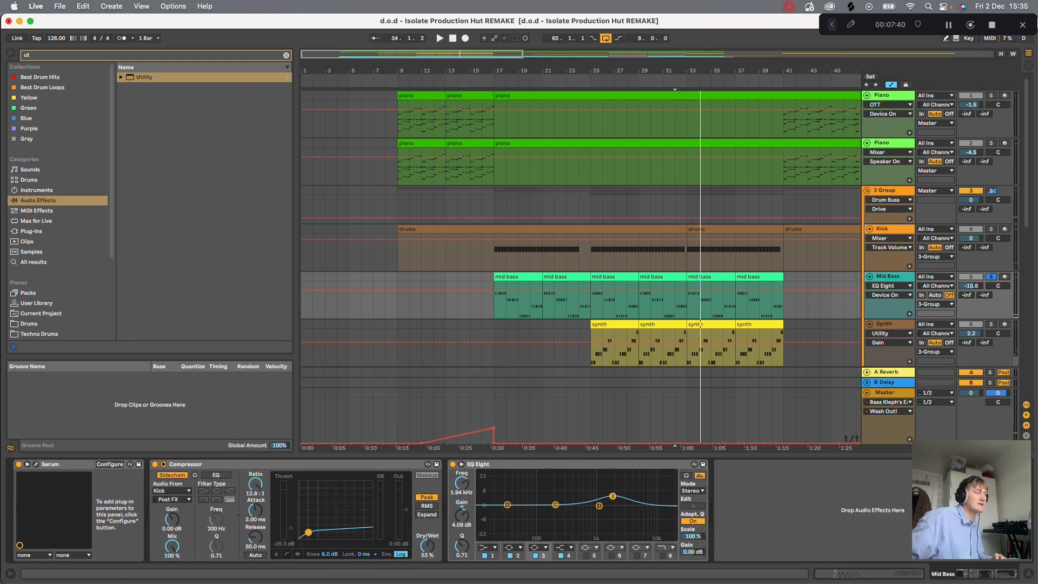
{"action": "left_click", "coordinate": [991, 277]}
{"action": "left_click", "coordinate": [971, 277]}
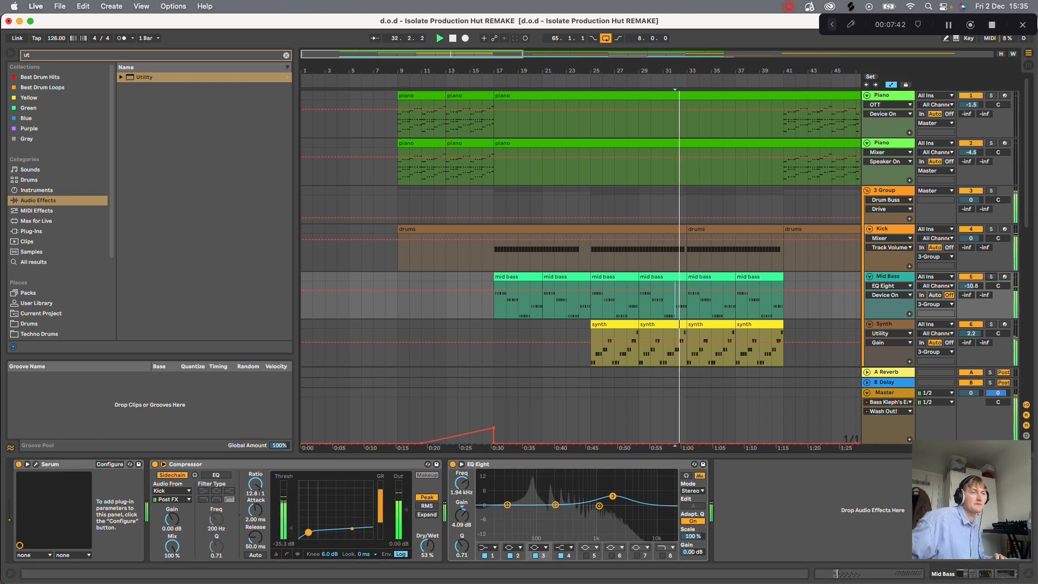
{"action": "key", "text": "super+alt+l"}
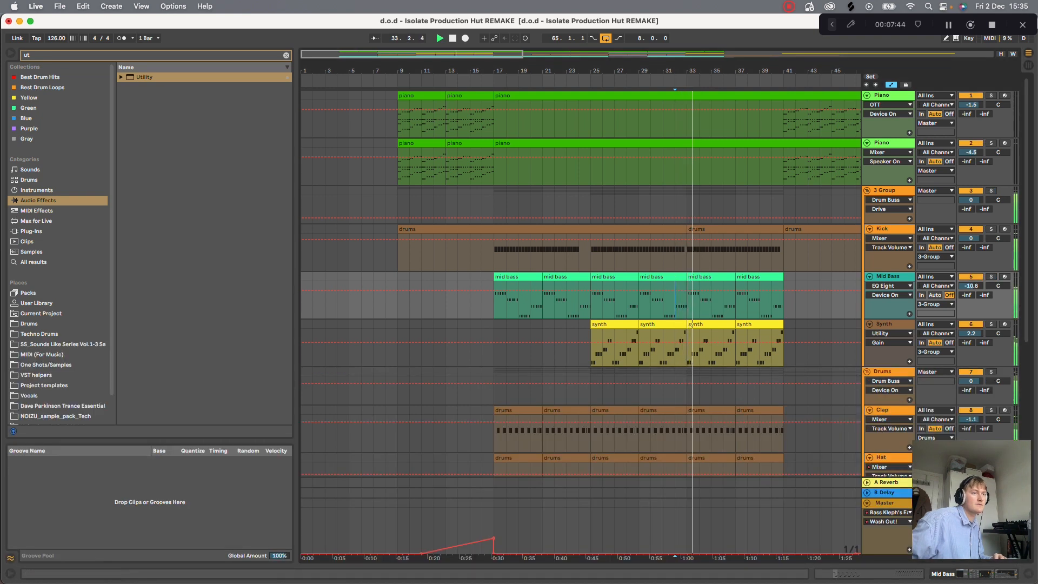
- Solo the Synth track and play it from bar 25
{"action": "left_click", "coordinate": [990, 324]}
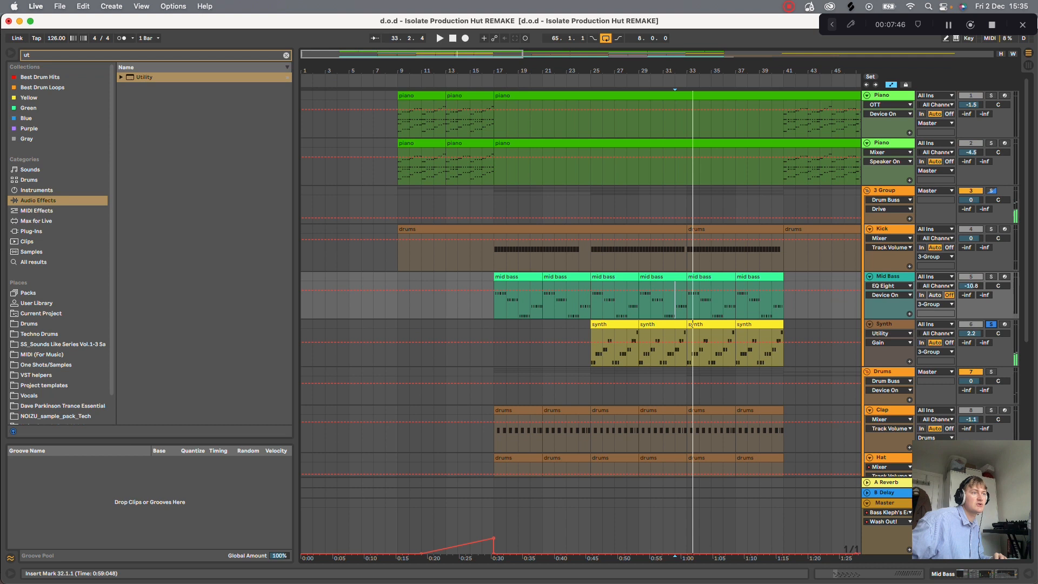
{"action": "left_click", "coordinate": [602, 348]}
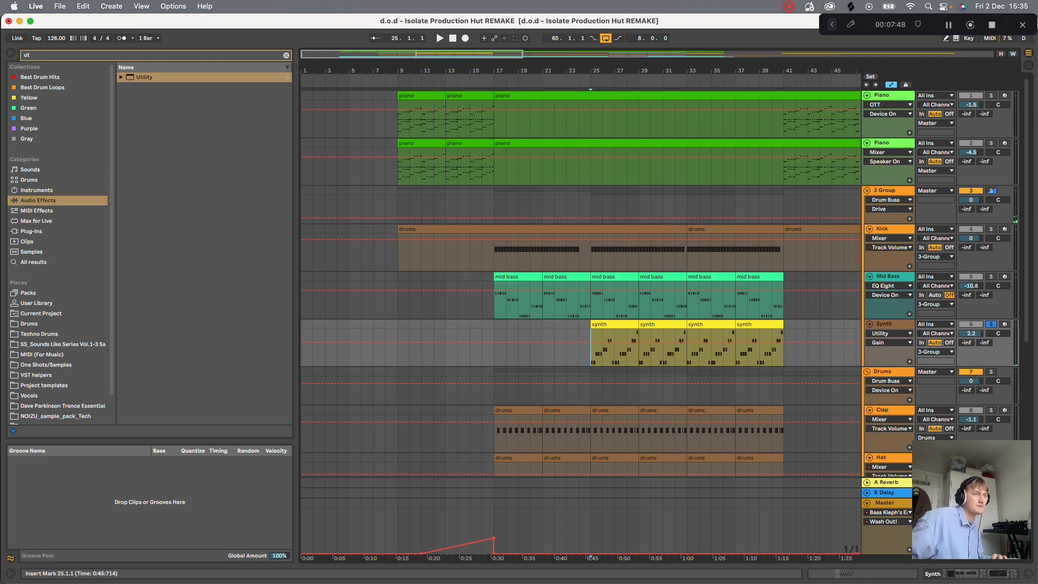
{"action": "key", "text": "space"}
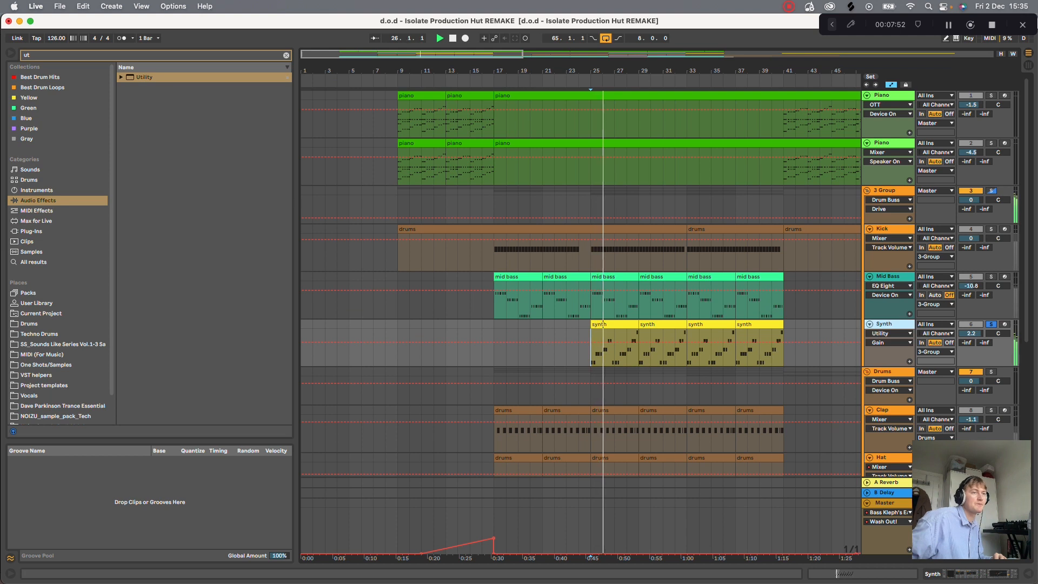
- Show the Synth track's device chain, and bypass and re-enable the Large Chamber reverb to compare the sound
{"action": "key", "text": "shift+Tab"}
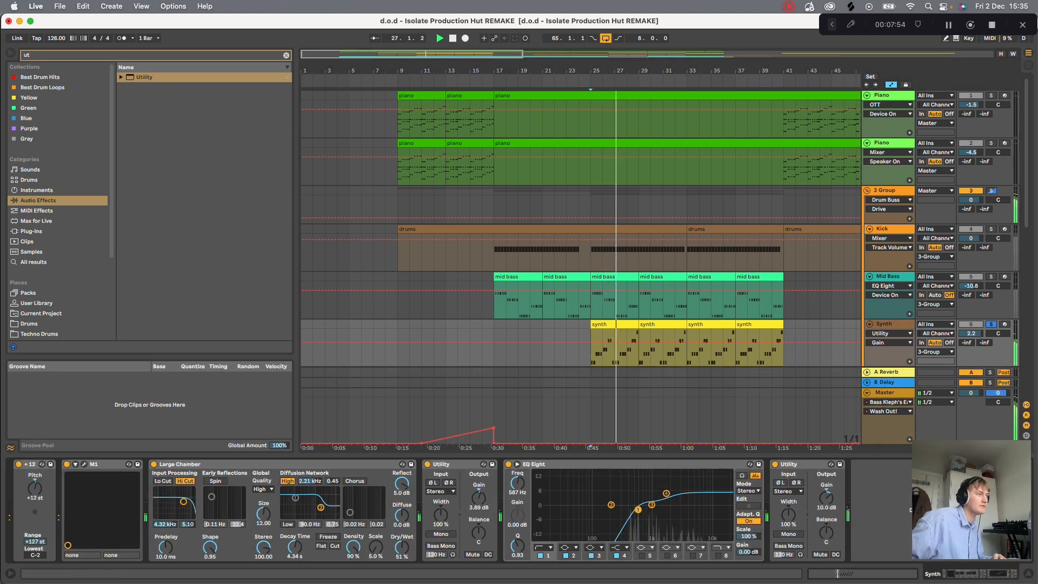
{"action": "left_click", "coordinate": [154, 463]}
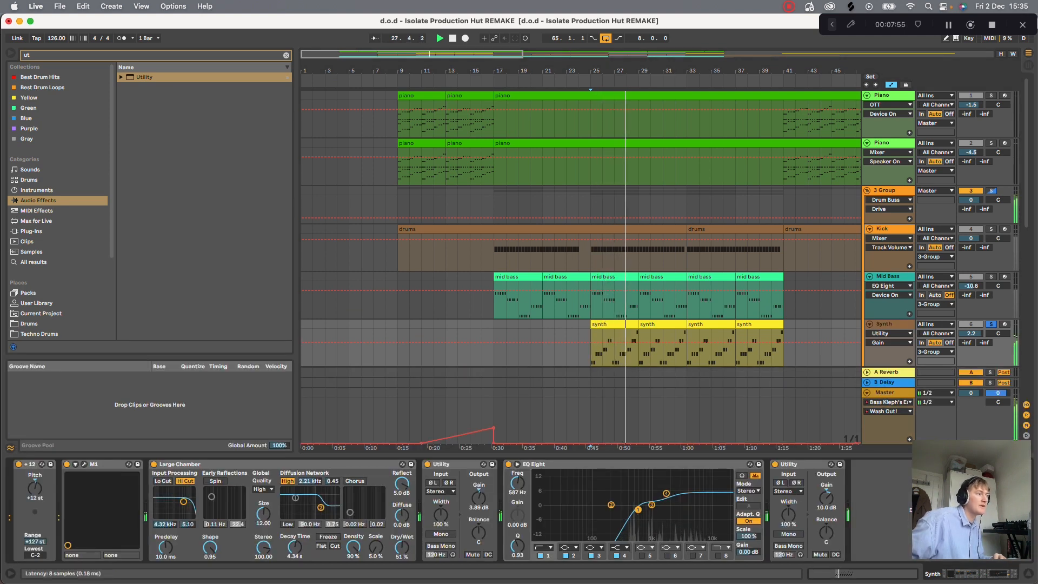
{"action": "left_click", "coordinate": [154, 465]}
- Browse the Vocal/Airy programs for slot 1 of the Synth's M1, close the plug-in, and play from bar 25
{"action": "left_click", "coordinate": [84, 464]}
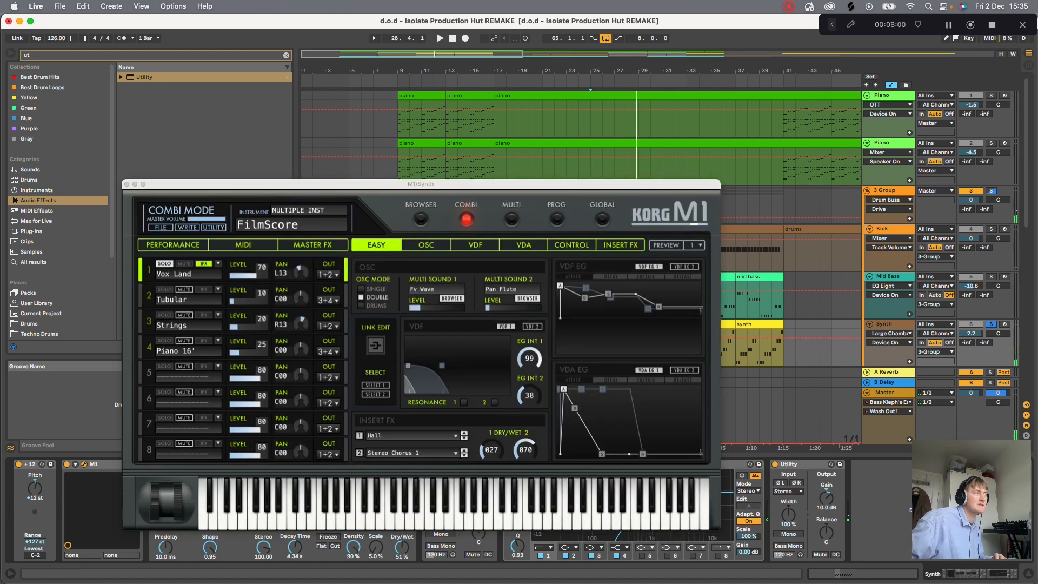
{"action": "left_click", "coordinate": [218, 263]}
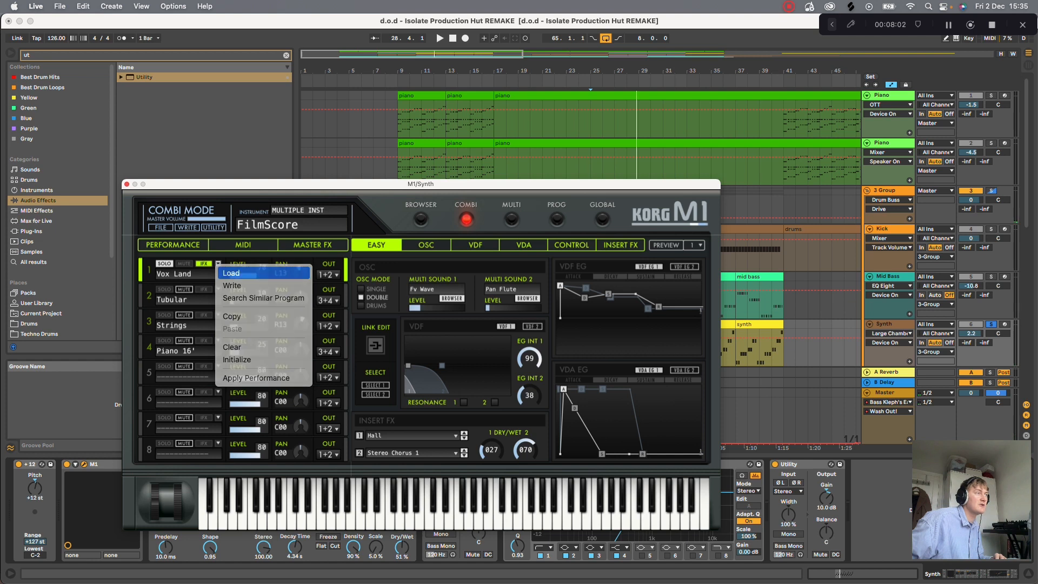
{"action": "left_click", "coordinate": [232, 273]}
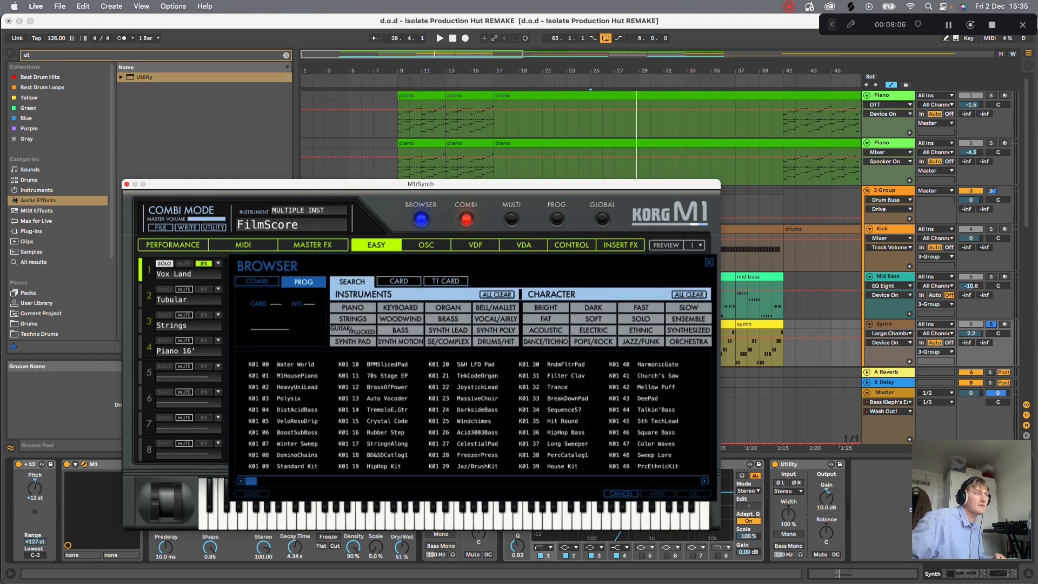
{"action": "left_click", "coordinate": [495, 319]}
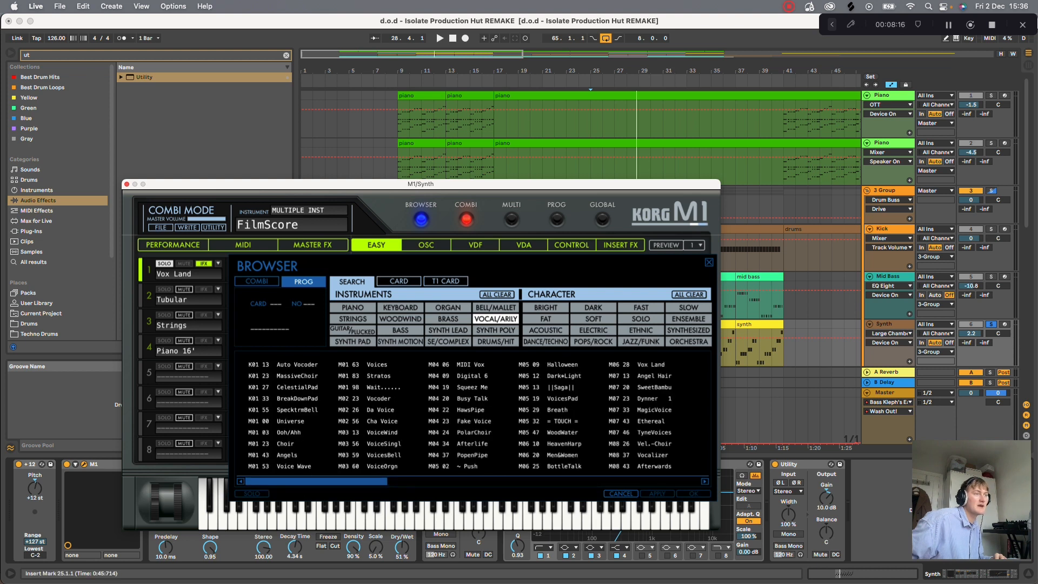
{"action": "left_click", "coordinate": [127, 184]}
{"action": "key", "text": "space"}
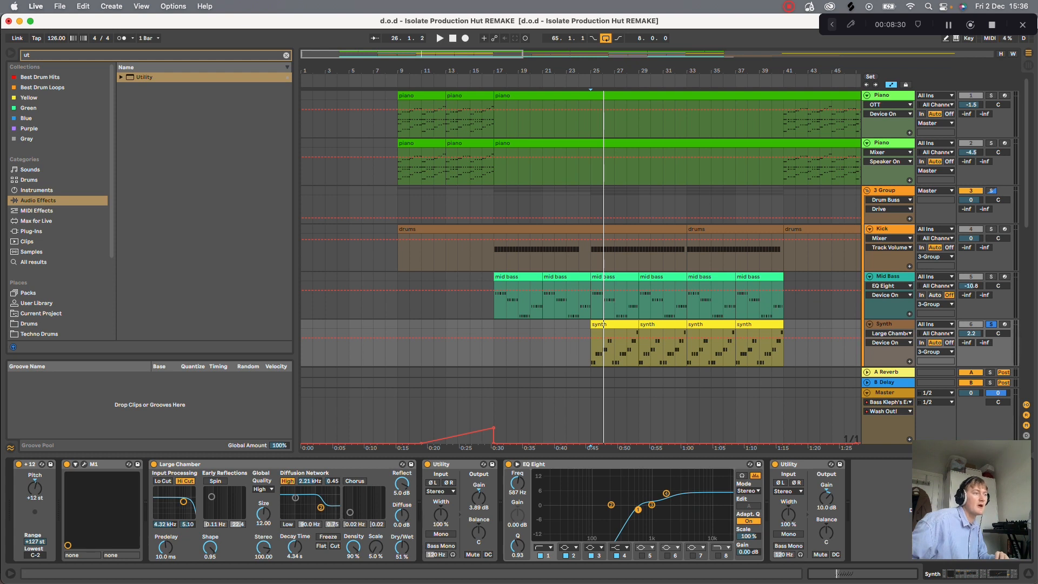
- Replay the soloed Synth track from bar 25 and stop playback
{"action": "key", "text": "space"}
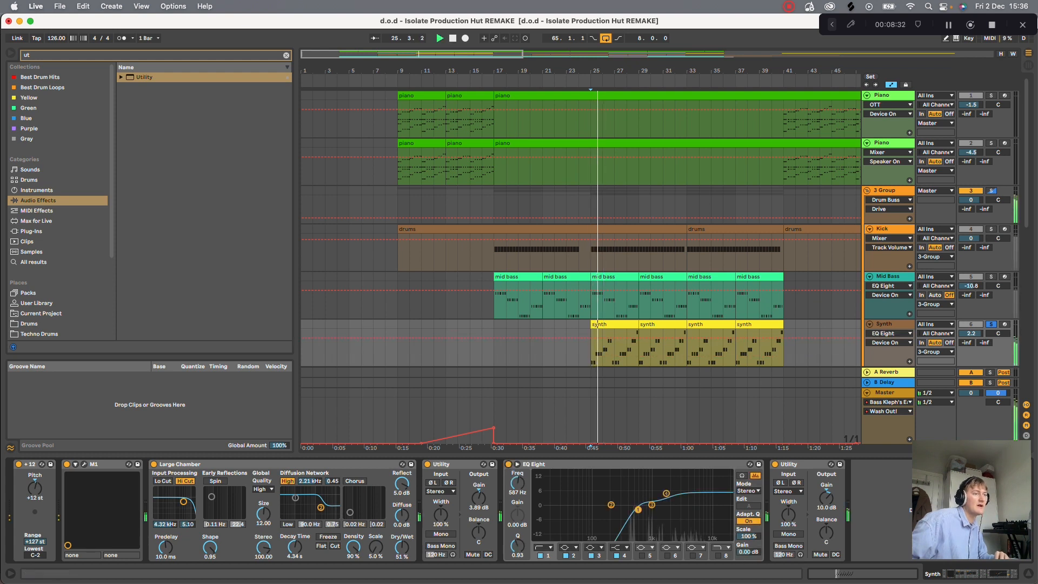
{"action": "key", "text": "space"}
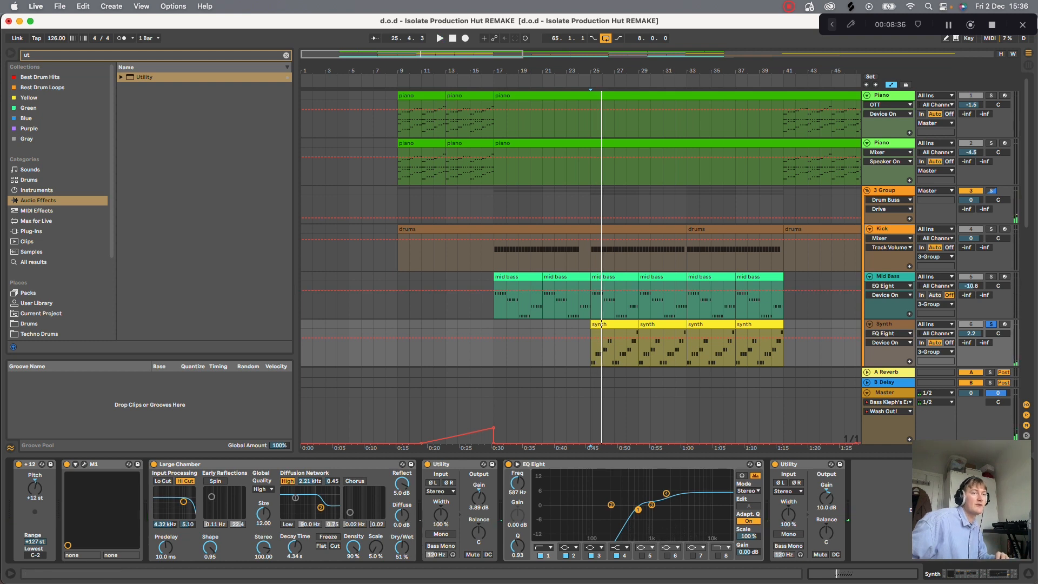
- Solo the Drums group and play it from bar 25 with its Drum Buss and member tracks in view
{"action": "scroll", "coordinate": [659, 227], "scroll_direction": "down", "scroll_amount": 5}
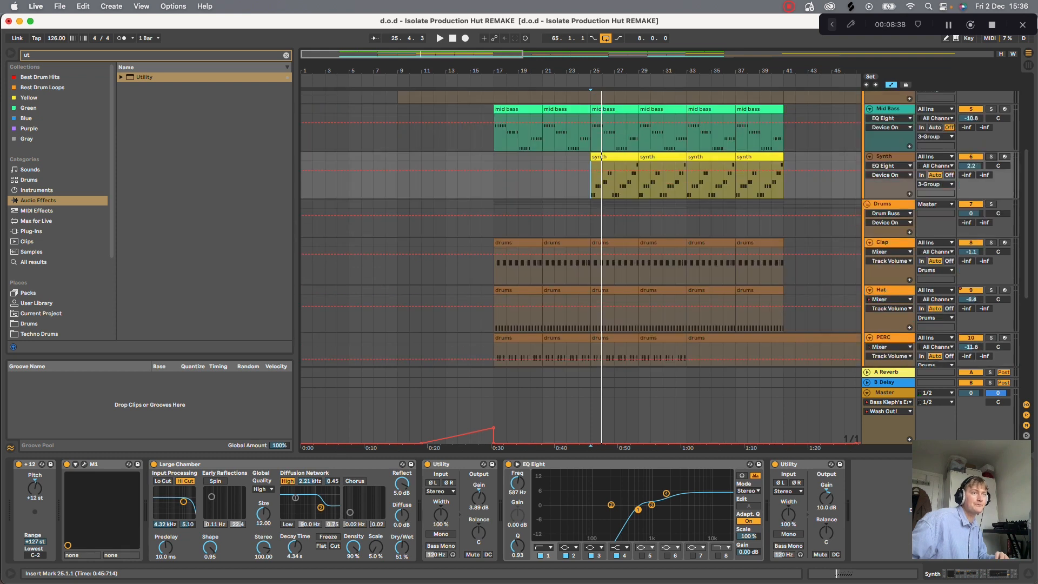
{"action": "left_click", "coordinate": [887, 204]}
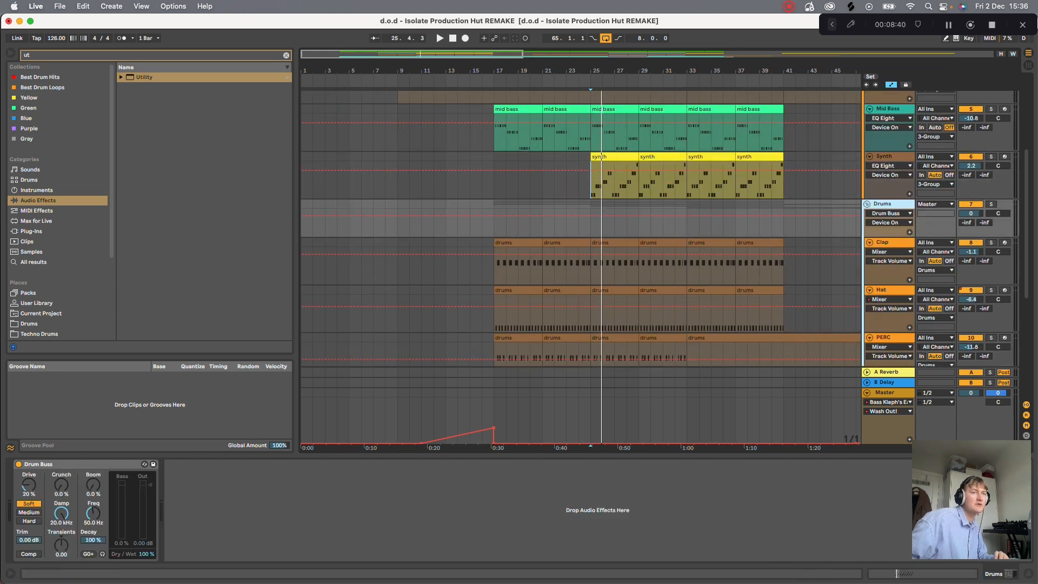
{"action": "key", "text": "s"}
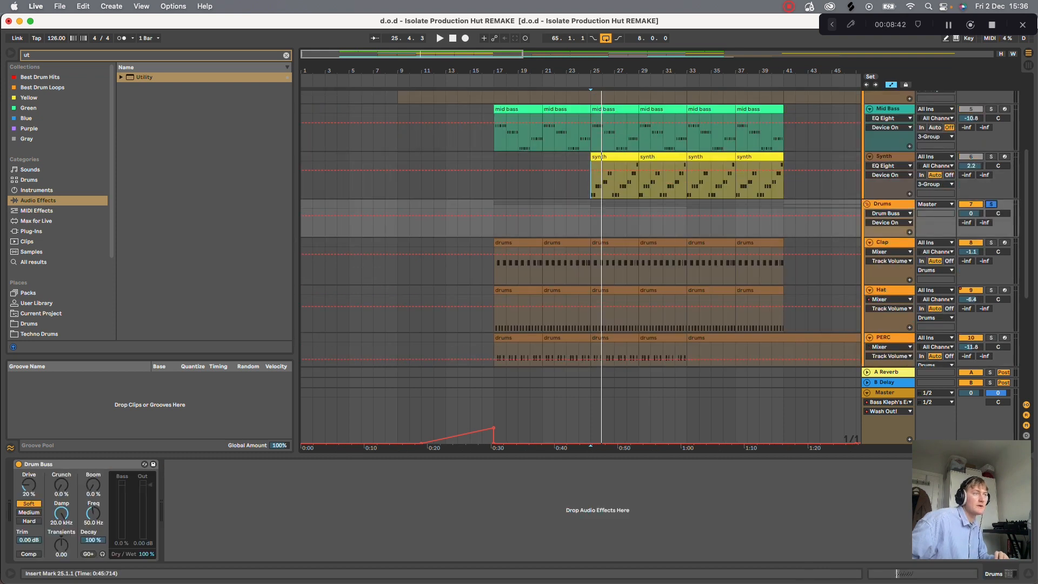
{"action": "key", "text": "space"}
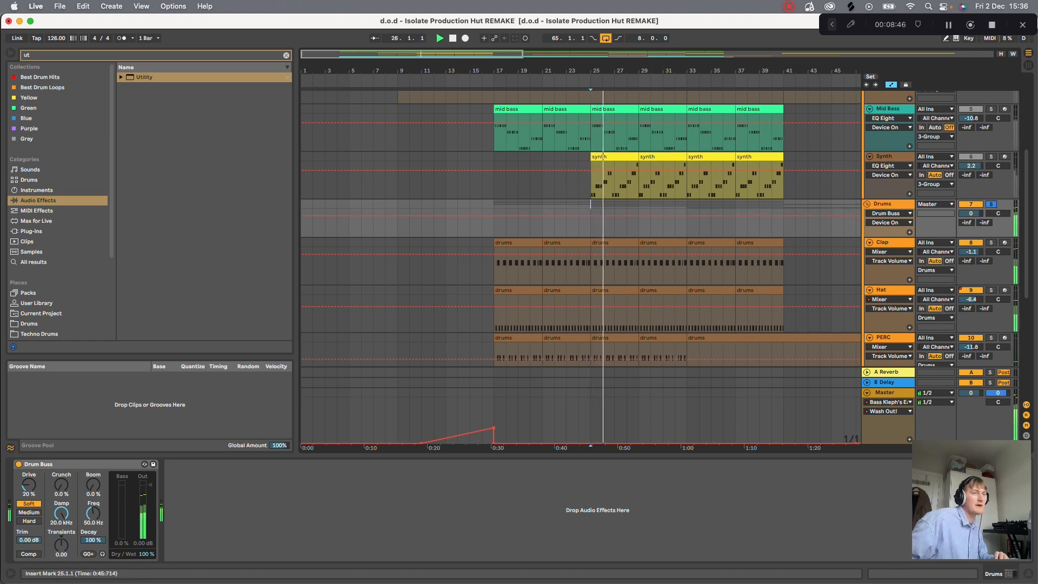
{"action": "scroll", "coordinate": [579, 267], "scroll_direction": "down", "scroll_amount": 3}
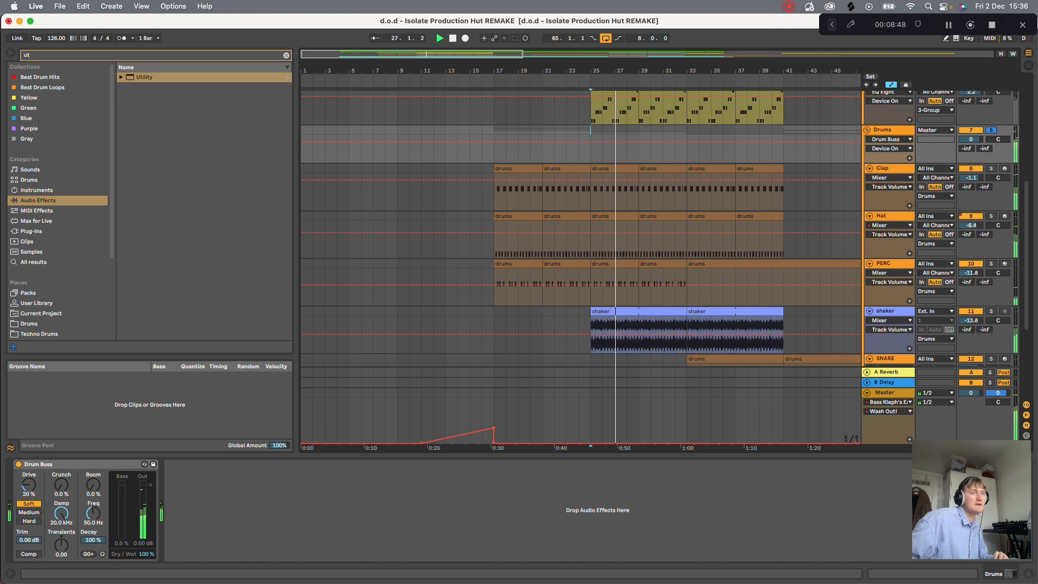
{"action": "key", "text": "space"}
- Solo the Clap track and play it from bar 25, and switch the solo to the Hat track
{"action": "left_click", "coordinate": [886, 168]}
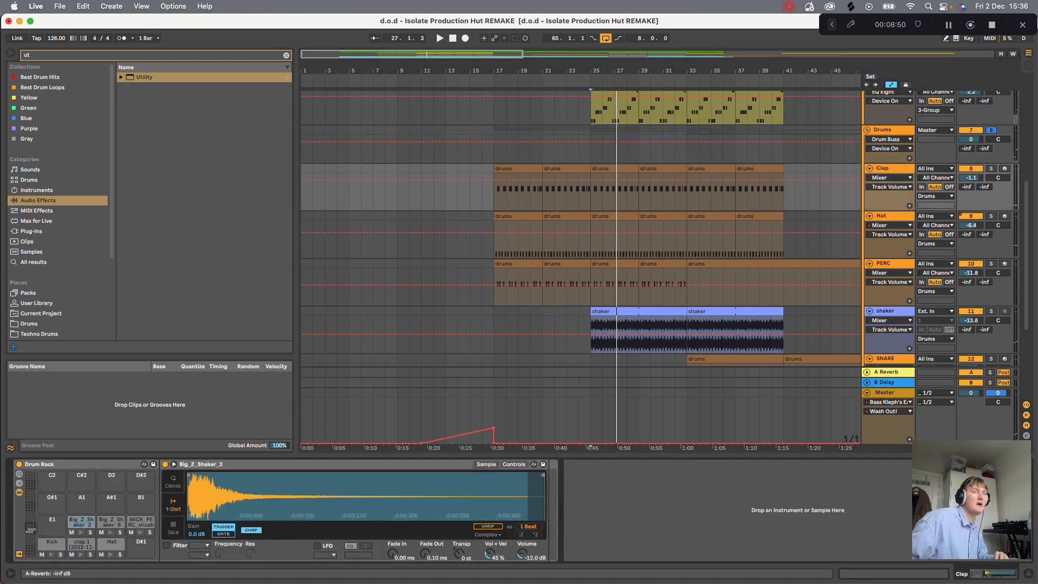
{"action": "left_click", "coordinate": [990, 168]}
{"action": "key", "text": "space"}
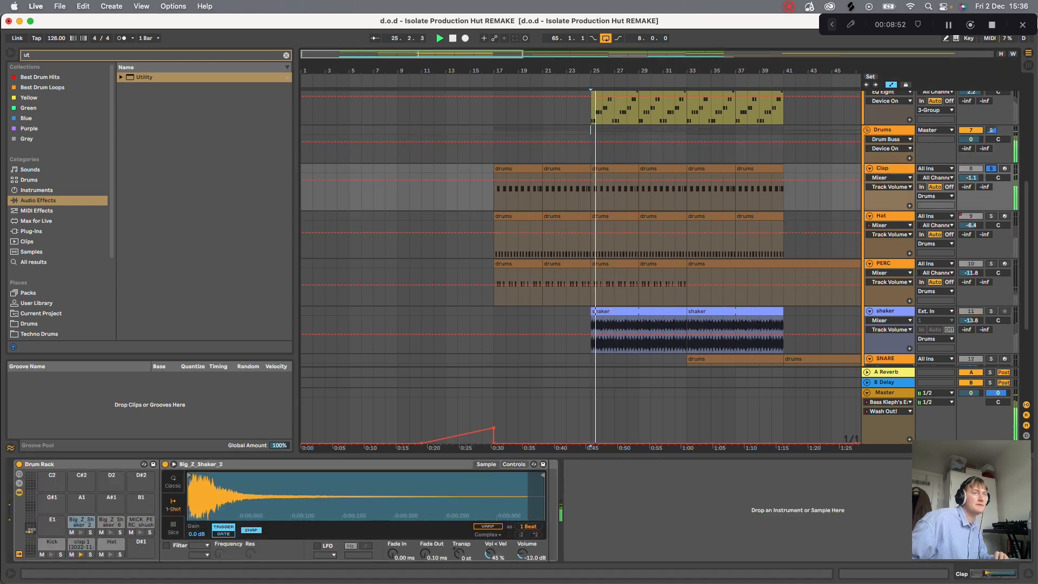
{"action": "left_click", "coordinate": [991, 215]}
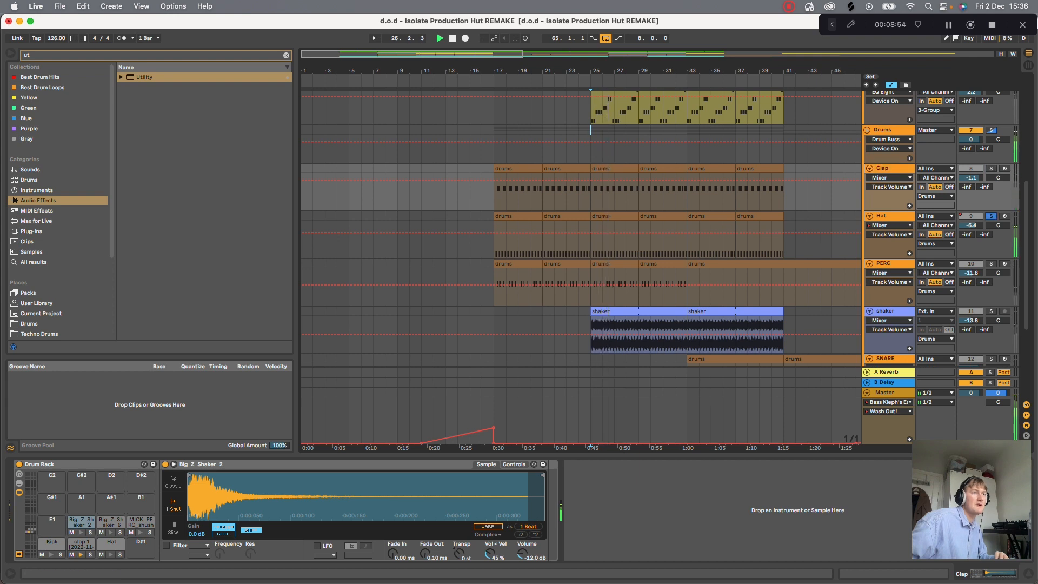
{"action": "left_click", "coordinate": [893, 216]}
- Solo and unsolo the PERC track during playback, and raise its volume to -8.5 dB
{"action": "left_click", "coordinate": [990, 263]}
{"action": "left_click", "coordinate": [990, 264]}
{"action": "left_click_drag", "start_coordinate": [970, 273], "coordinate": [971, 266]}
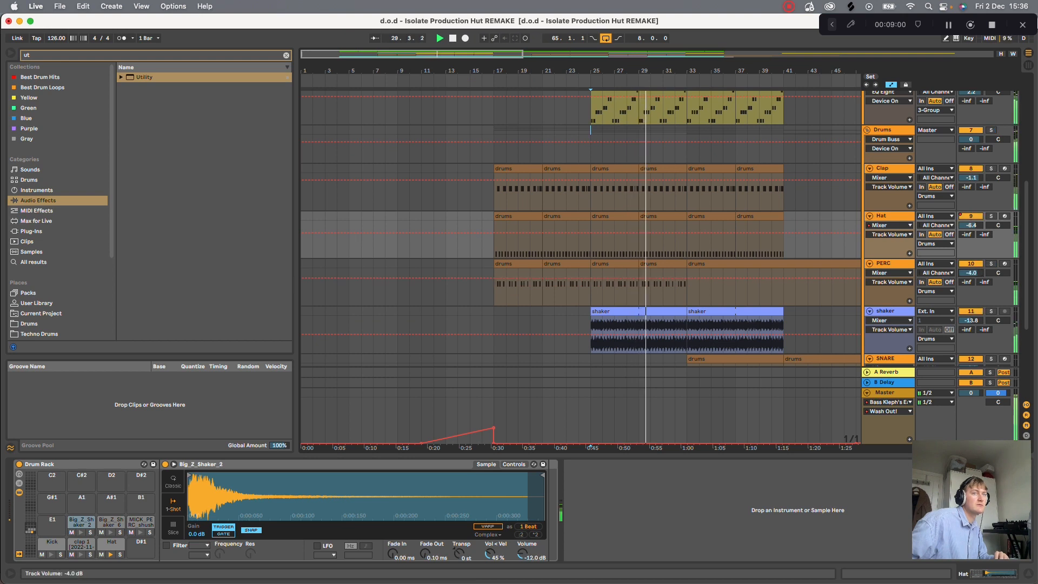
- Examine the note pattern of the PERC clip that starts at bar 29, and hide the clip view
{"action": "double_click", "coordinate": [673, 264]}
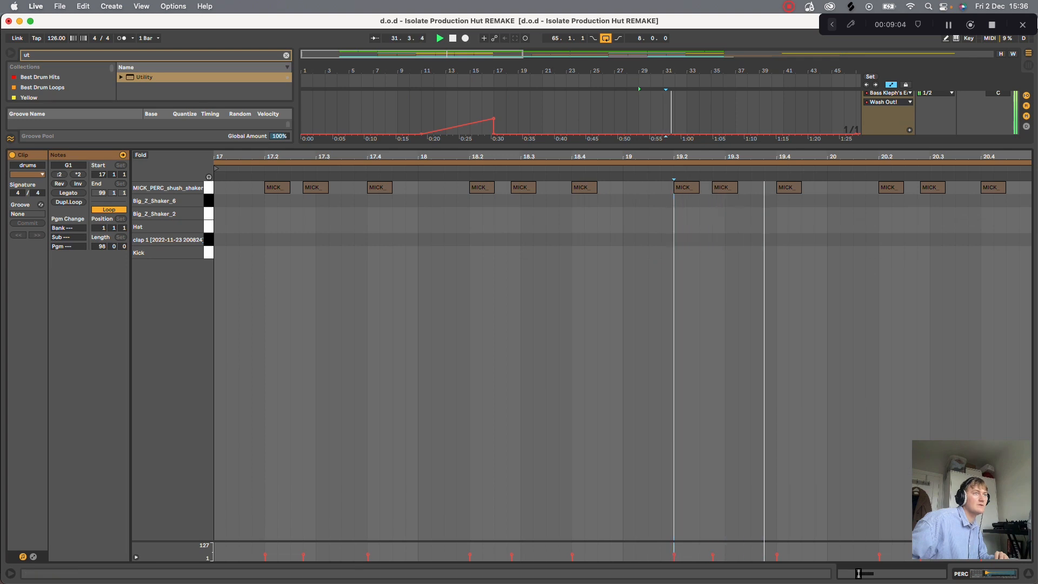
{"action": "key", "text": "alt+super+l"}
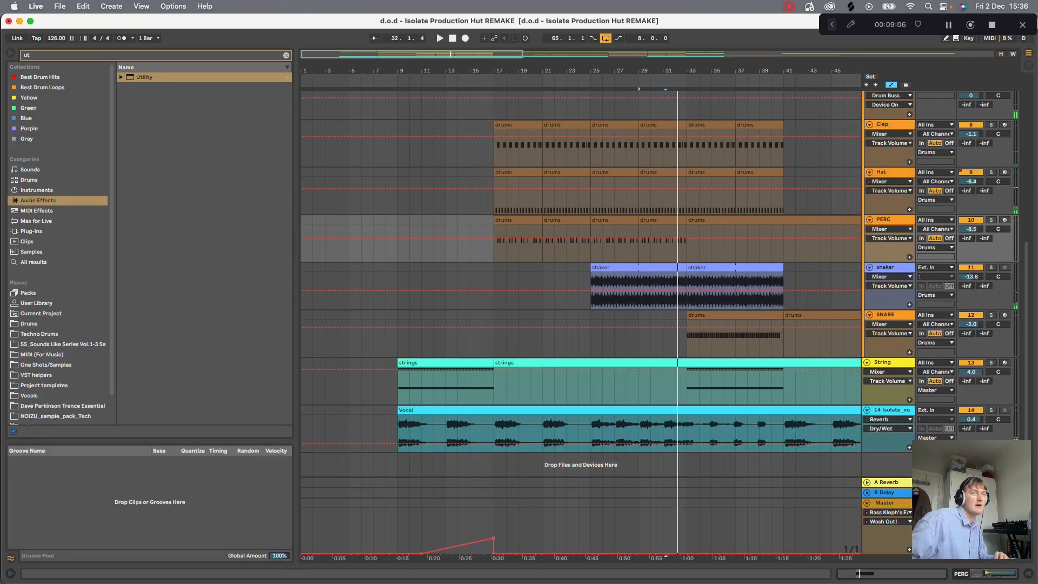
- Solo the shaker track, play it from bar 29, and show its device chain
{"action": "left_click", "coordinate": [990, 267]}
{"action": "left_click", "coordinate": [639, 287]}
{"action": "key", "text": "space"}
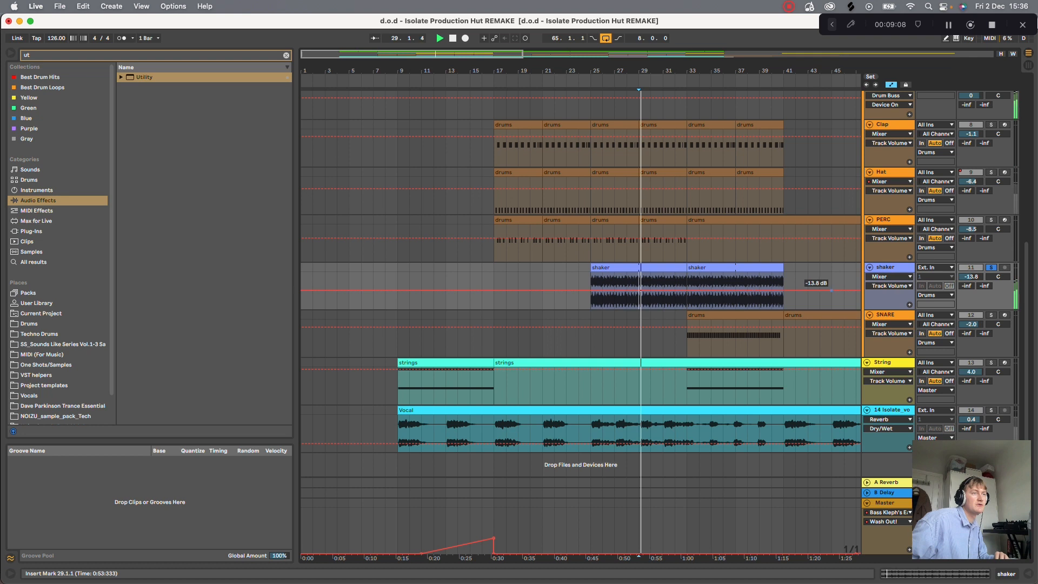
{"action": "key", "text": "shift+Tab"}
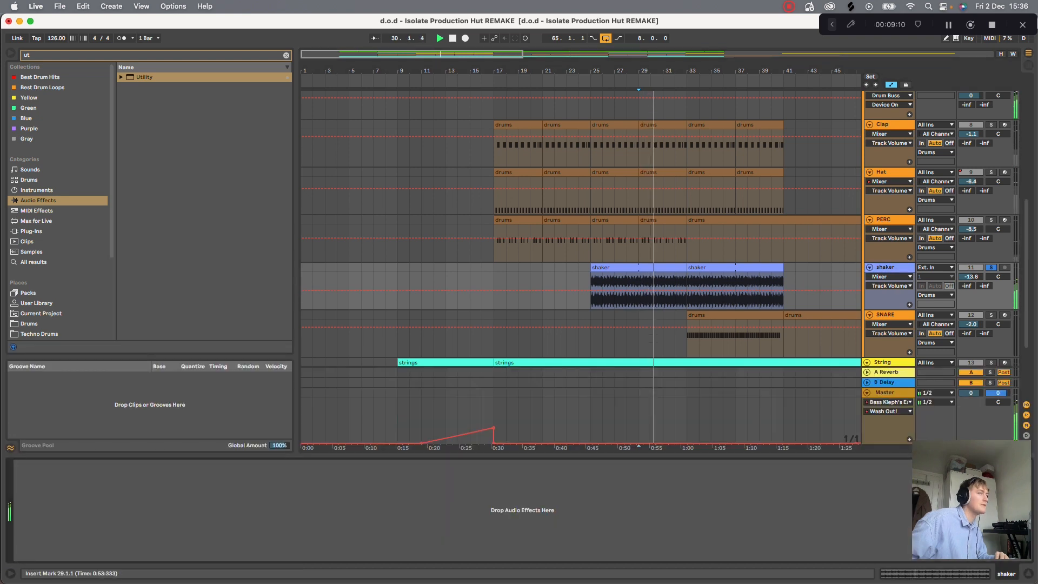
- Show the SNARE track's device, solo the track, and play it from bar 33
{"action": "scroll", "coordinate": [580, 270], "scroll_direction": "down", "scroll_amount": 2}
{"action": "left_click", "coordinate": [887, 265]}
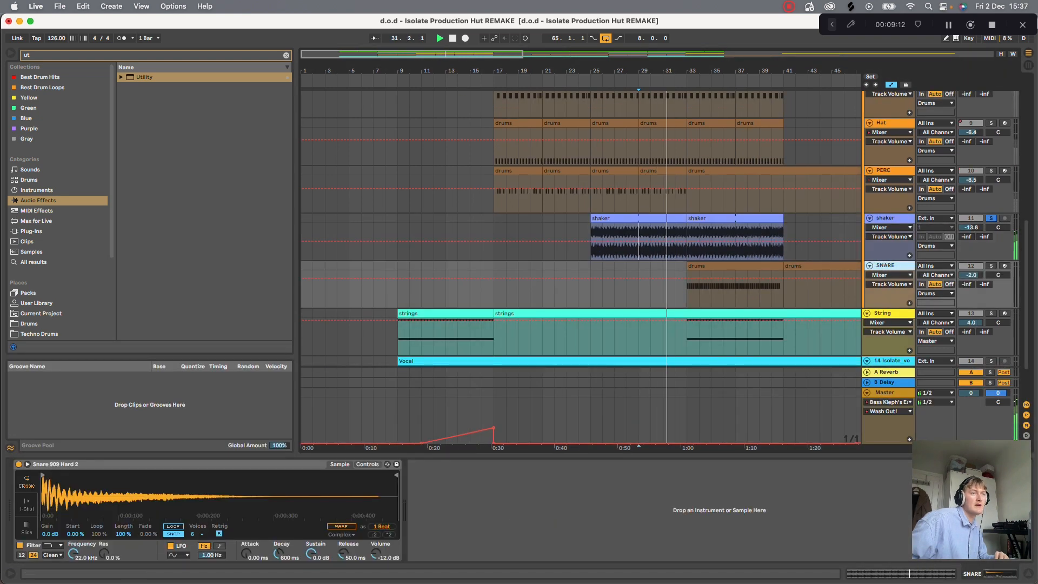
{"action": "left_click", "coordinate": [991, 266]}
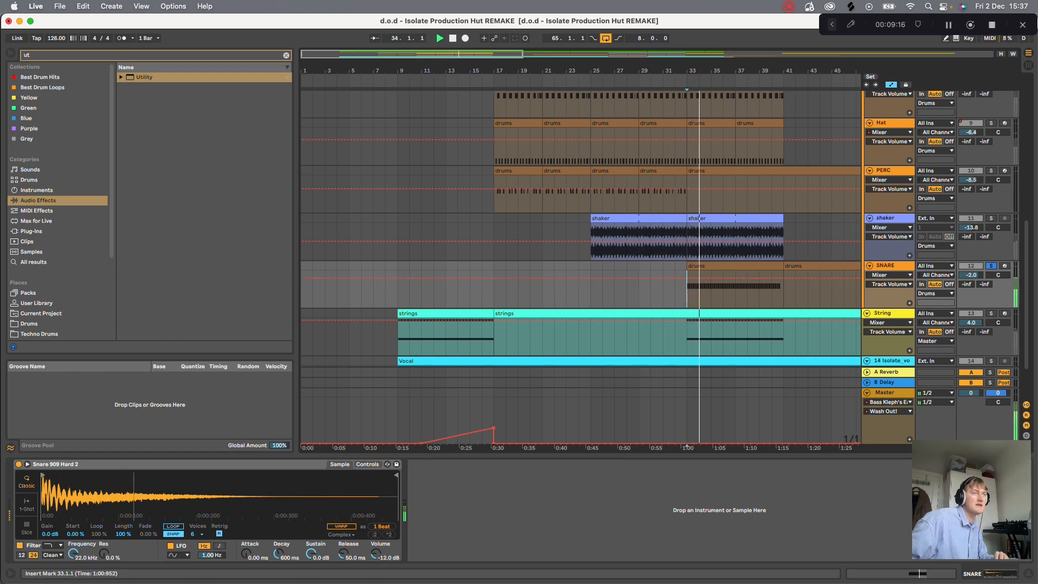
- Examine the notes and velocities of the SNARE clip at bar 33, hide the clip view, and stop playback
{"action": "double_click", "coordinate": [727, 266]}
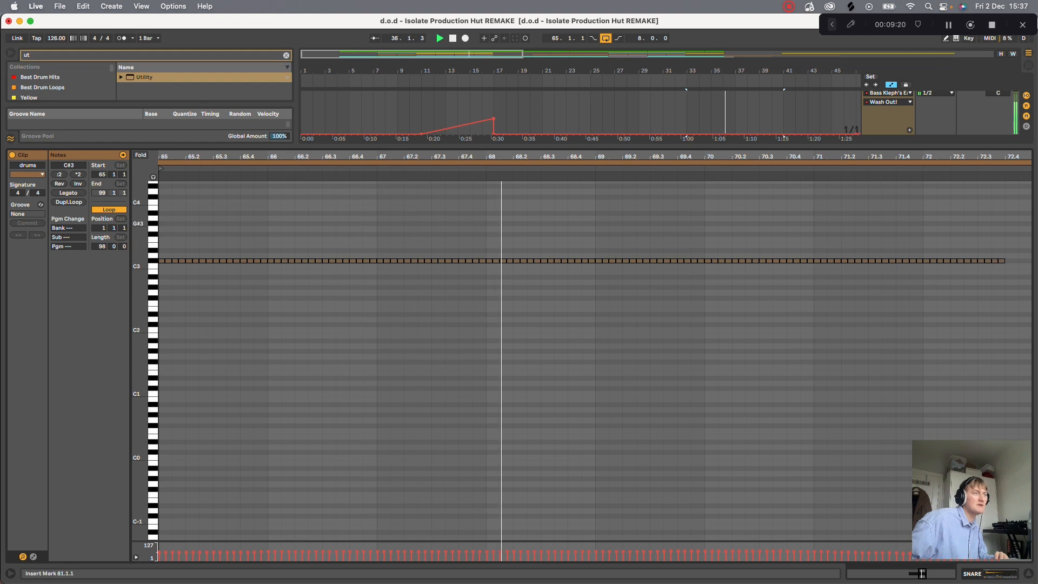
{"action": "mouse_move", "coordinate": [518, 156]}
{"action": "left_mouse_down"}
{"action": "mouse_move", "coordinate": [518, 325]}
{"action": "mouse_move", "coordinate": [518, 157]}
{"action": "left_mouse_up"}
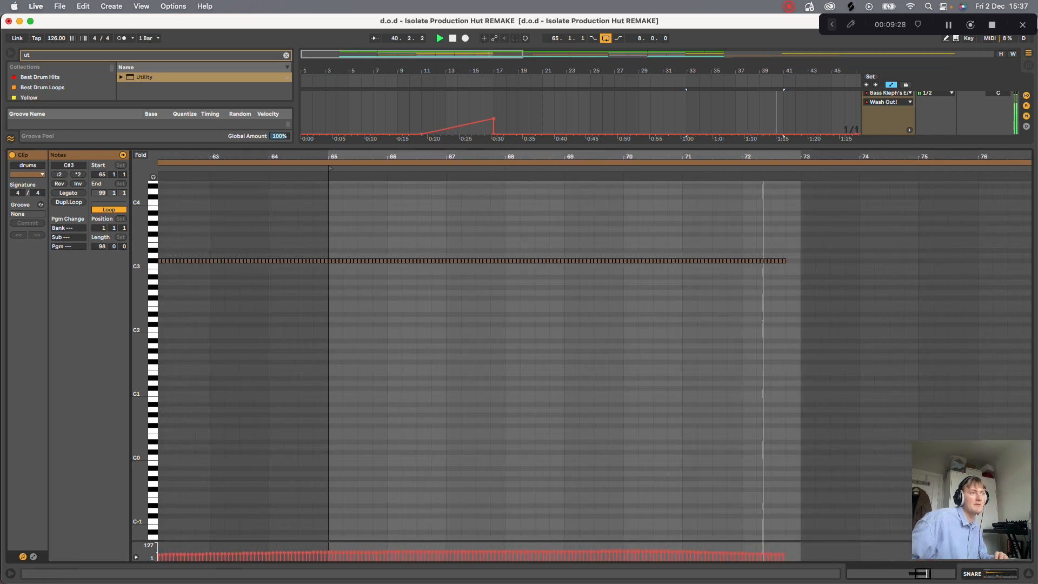
{"action": "left_click", "coordinate": [1028, 573]}
{"action": "key", "text": "space"}
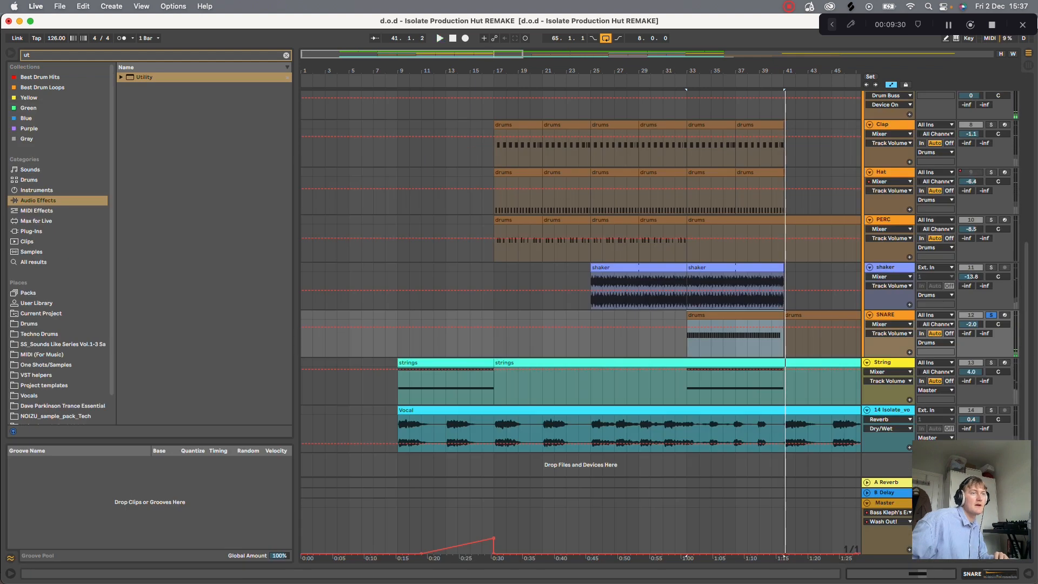
- Solo the String track, play it from bar 33, and show its device chain
{"action": "left_click", "coordinate": [991, 363]}
{"action": "left_click", "coordinate": [675, 387]}
{"action": "key", "text": "space"}
{"action": "left_click", "coordinate": [687, 386]}
{"action": "key", "text": "space"}
{"action": "key", "text": "space"}
{"action": "double_click", "coordinate": [883, 362]}
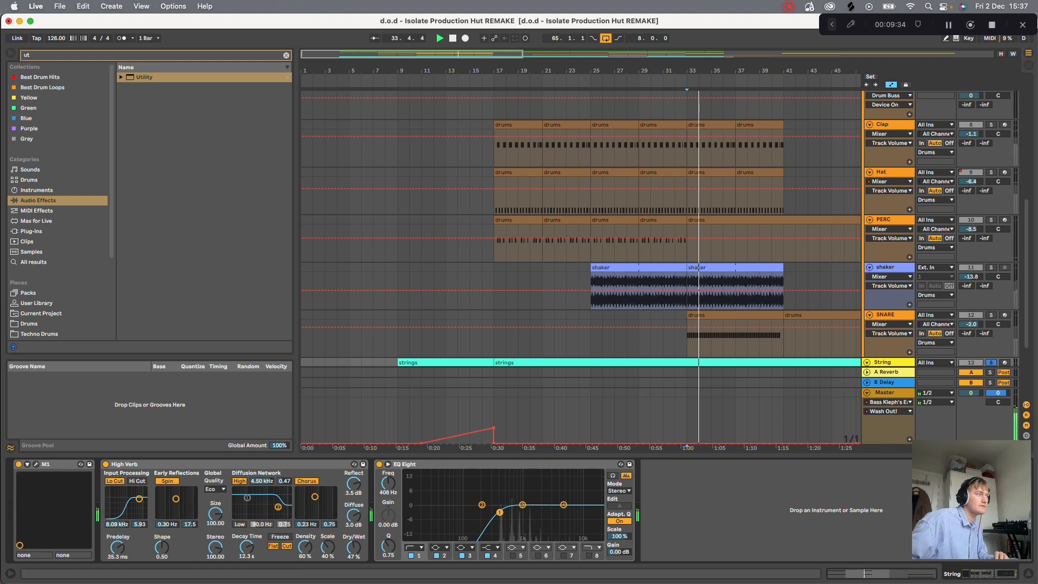
{"action": "scroll", "coordinate": [883, 335], "scroll_direction": "down", "scroll_amount": 3}
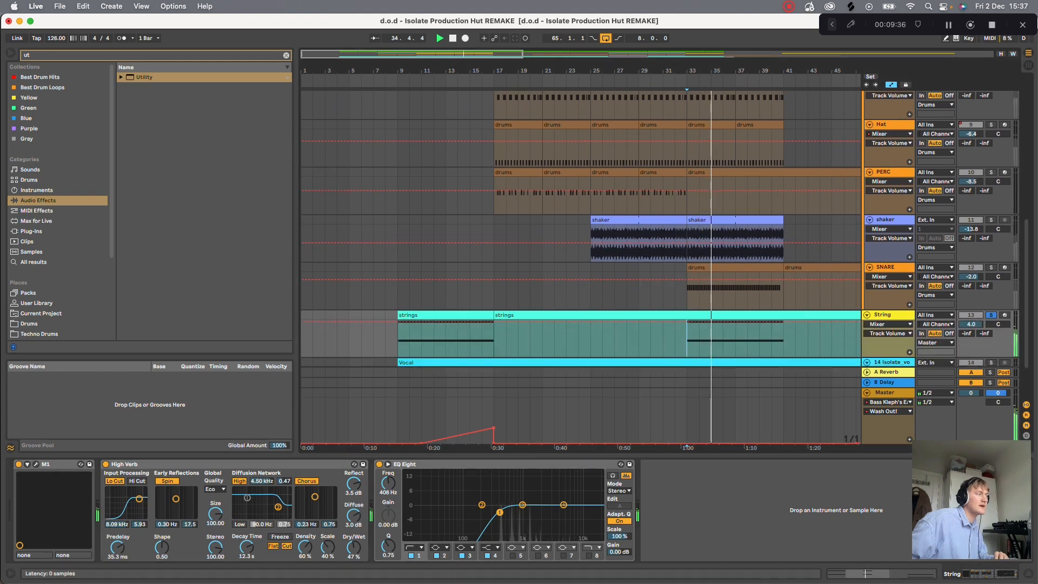
- Open the String track's M1, replay from bar 33, and filter the M1's combi browser by Vocal/Airy
{"action": "left_click", "coordinate": [36, 464]}
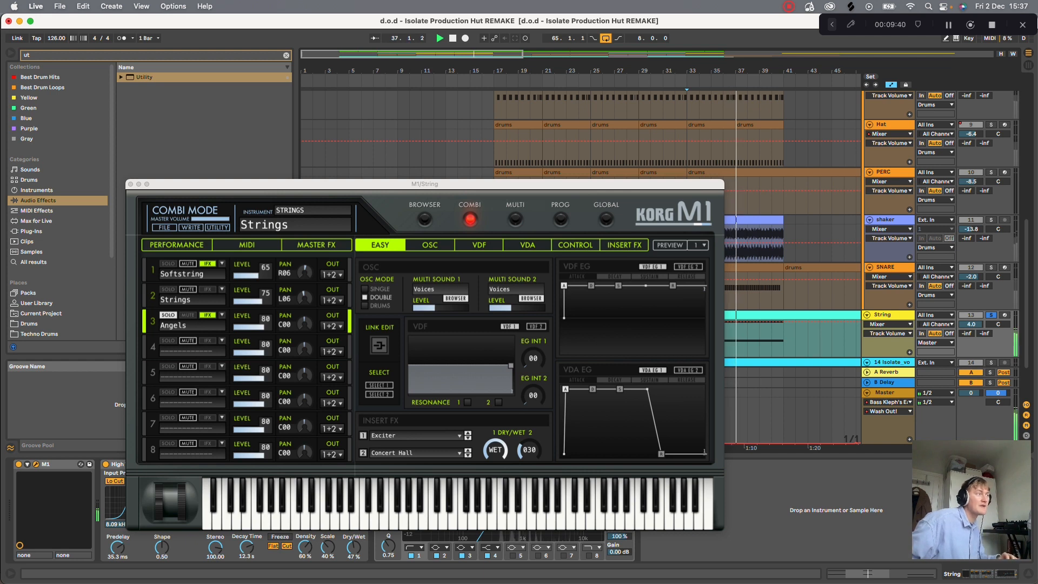
{"action": "left_click", "coordinate": [425, 184]}
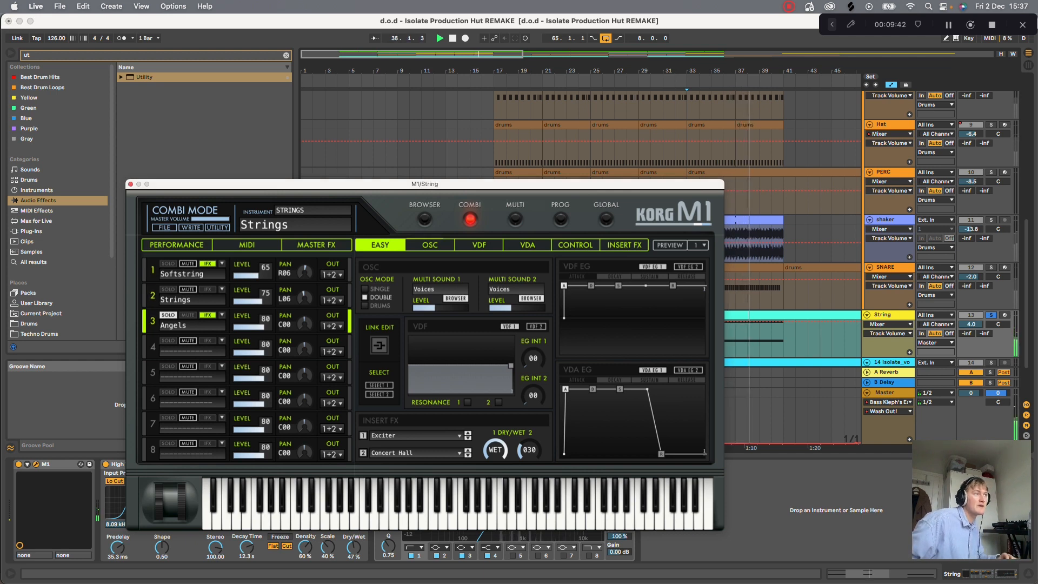
{"action": "key", "text": "space"}
{"action": "key", "text": "space"}
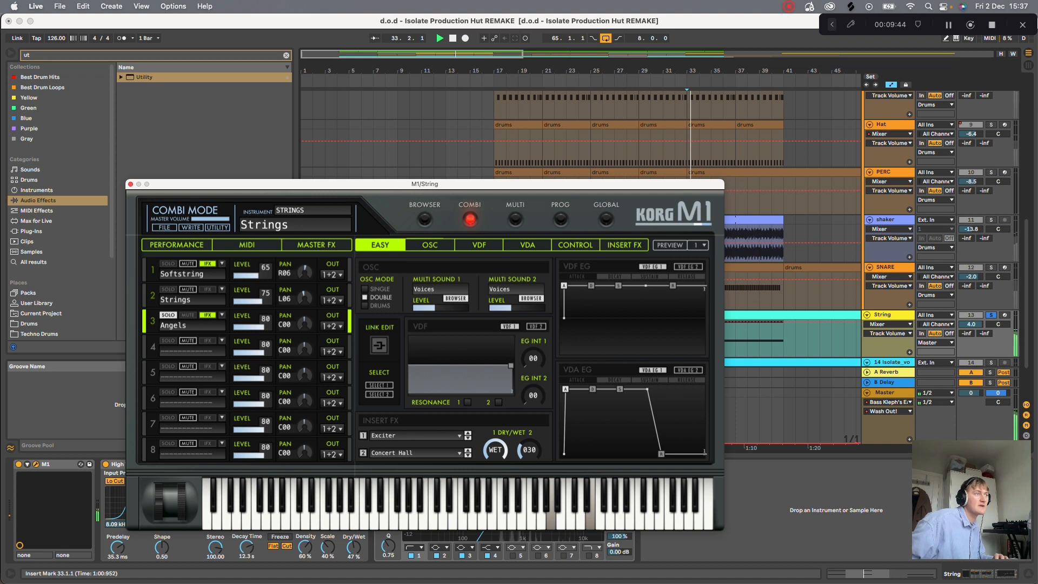
{"action": "left_click", "coordinate": [424, 219]}
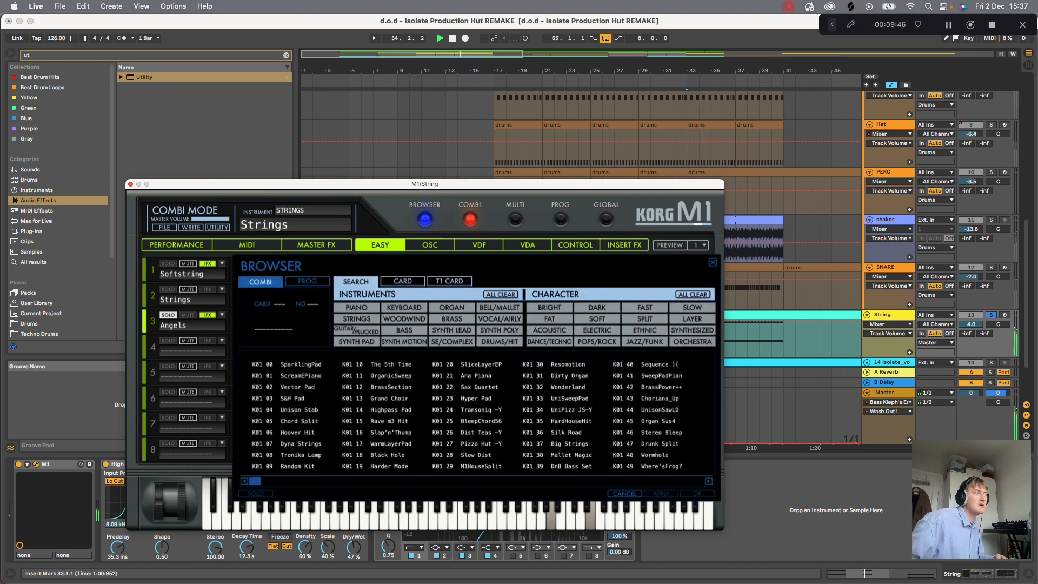
{"action": "left_click", "coordinate": [499, 319]}
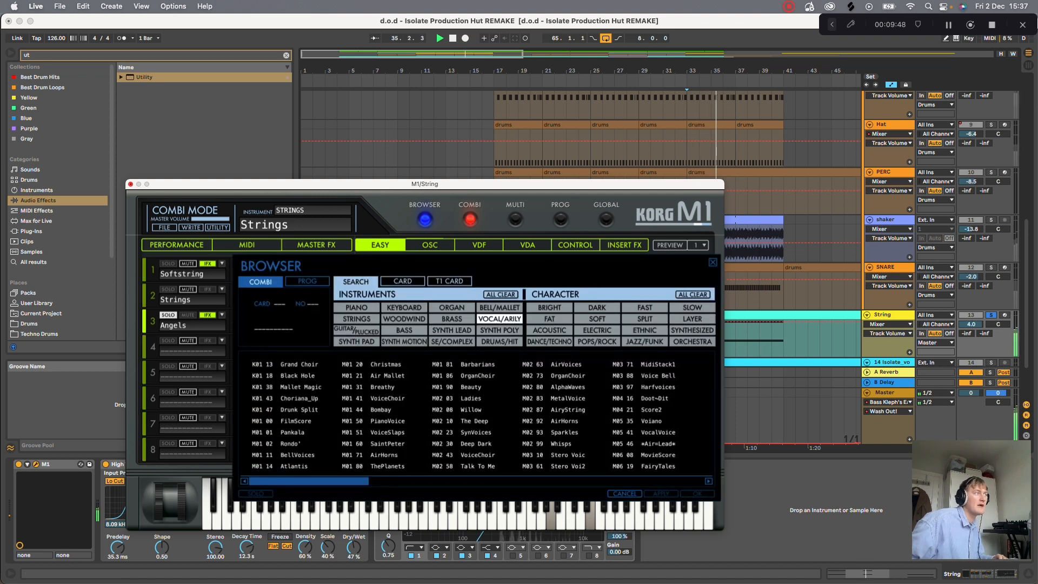
- Close the M1, replay the strings from bar 33, and bypass and re-enable the High Verb to compare the sound
{"action": "left_click", "coordinate": [130, 184]}
{"action": "key", "text": "space"}
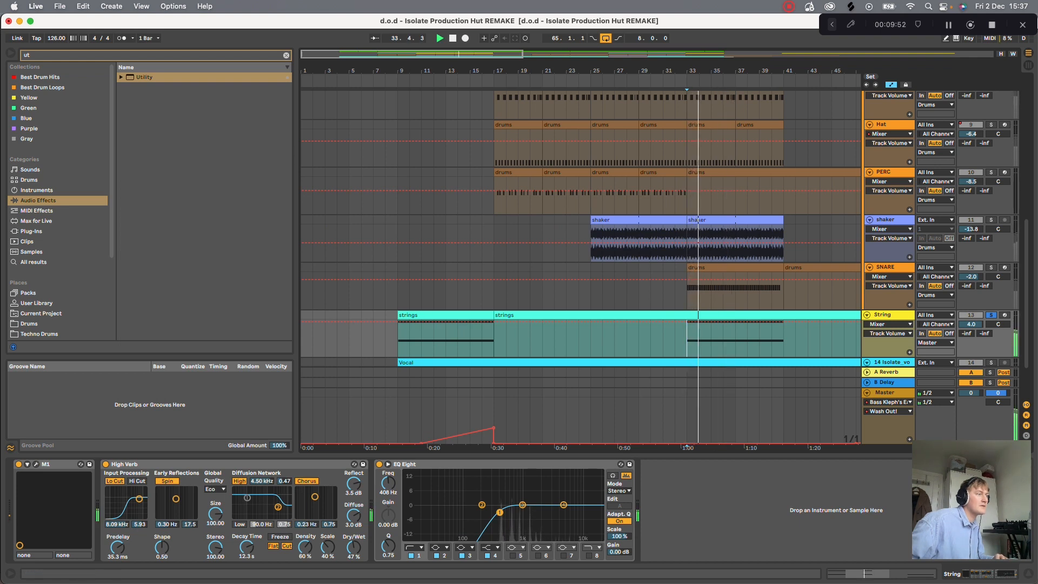
{"action": "left_click", "coordinate": [106, 464]}
{"action": "left_click", "coordinate": [106, 465]}
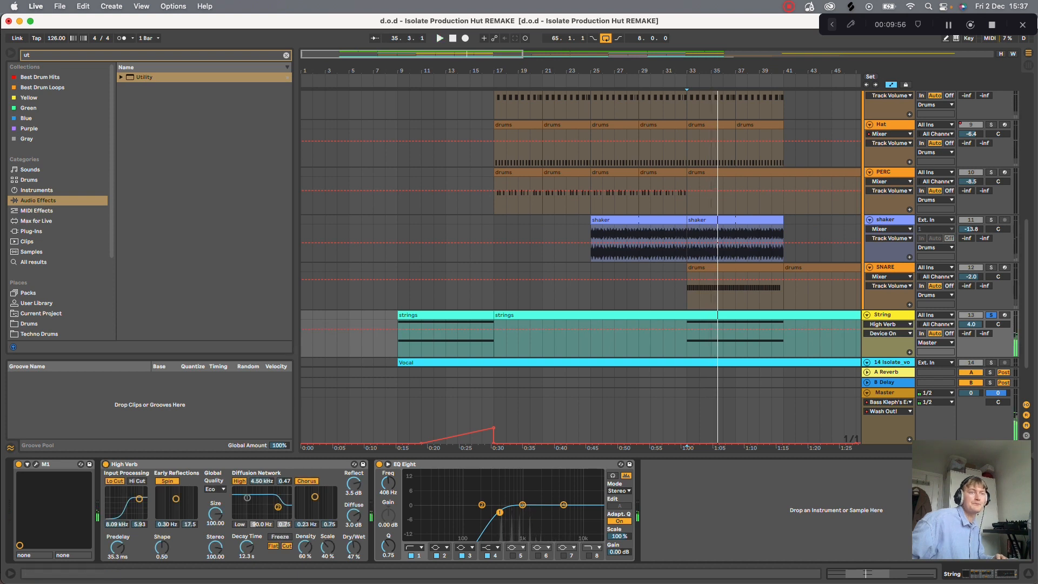
- Solo the Vocal track and play it from bar 25, and unsolo it to hear the vocal in the full mix
{"action": "scroll", "coordinate": [746, 289], "scroll_direction": "up", "scroll_amount": 2}
{"action": "scroll", "coordinate": [746, 289], "scroll_direction": "down", "scroll_amount": 4}
{"action": "left_click", "coordinate": [990, 327]}
{"action": "left_click", "coordinate": [591, 346]}
{"action": "key", "text": "space"}
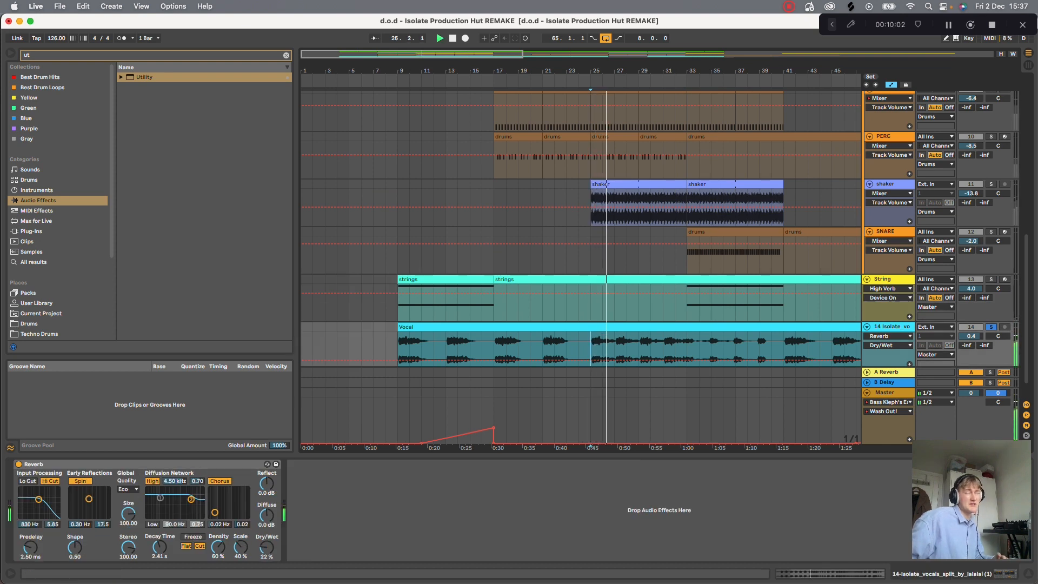
{"action": "left_click", "coordinate": [990, 328]}
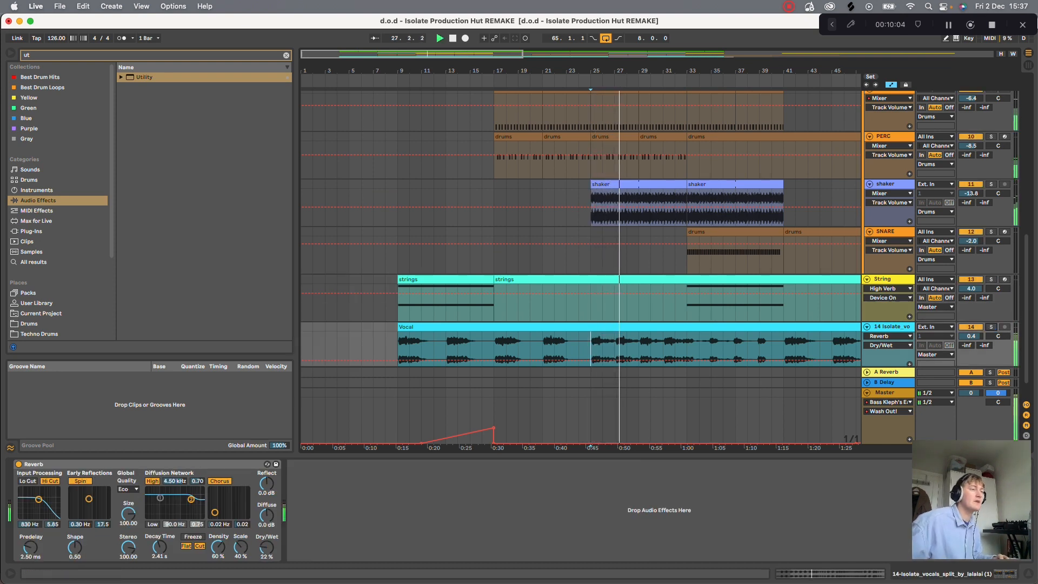
{"action": "key", "text": "space"}
- Show the Wash Out! macro's automation on the Master track and play the build-up from bar 15
{"action": "left_click", "coordinate": [885, 392]}
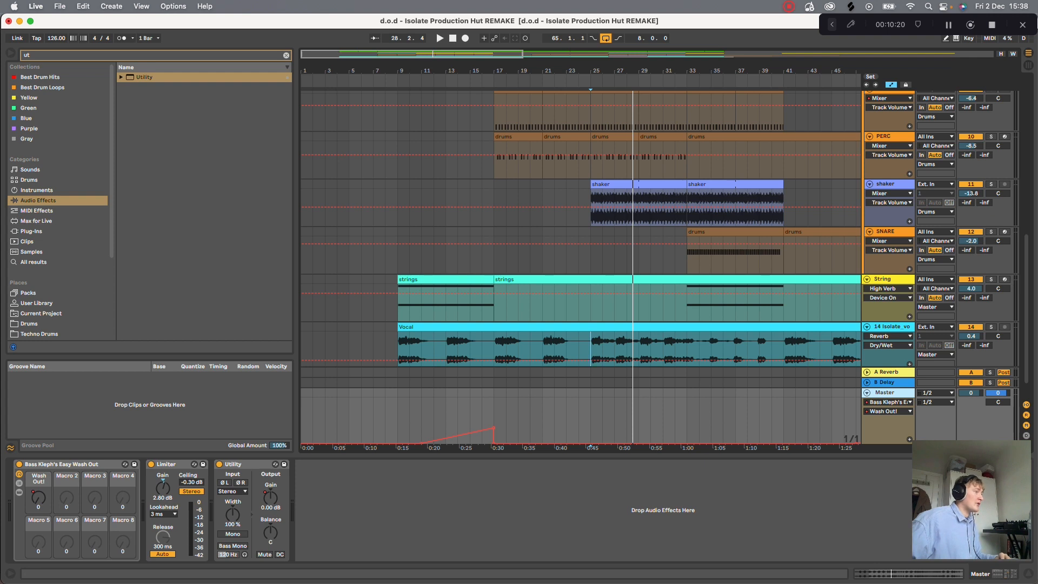
{"action": "right_click", "coordinate": [38, 497]}
{"action": "left_click", "coordinate": [70, 212]}
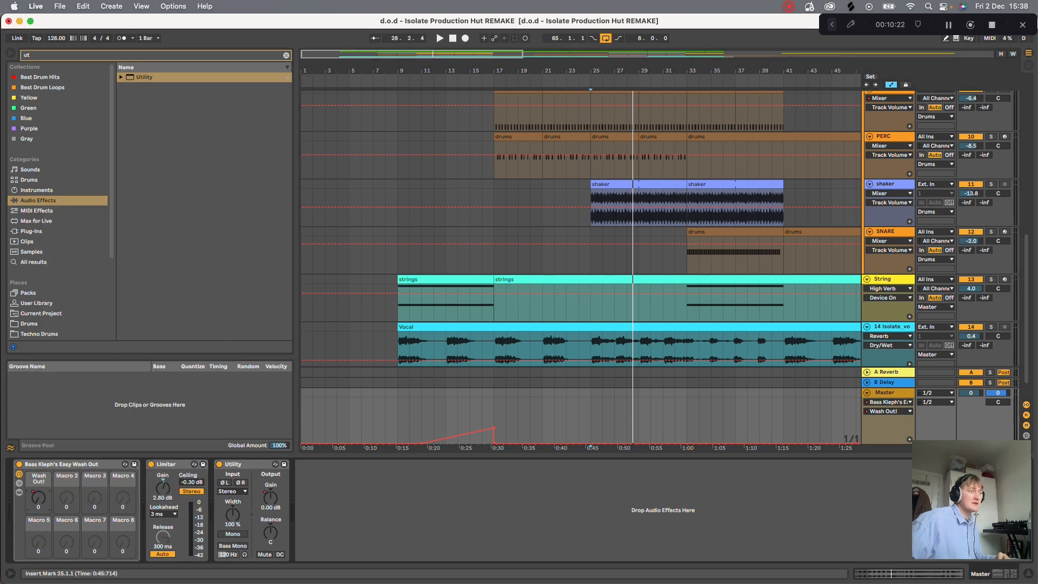
{"action": "left_click", "coordinate": [470, 392]}
{"action": "key", "text": "space"}
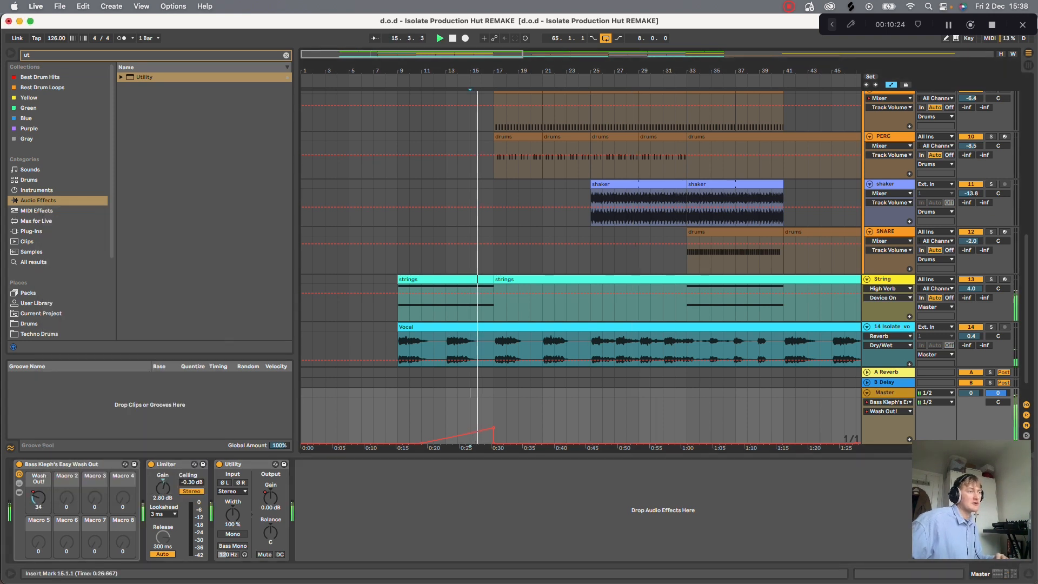
- Show the chain and internal effect devices of the Easy Wash Out rack on the Master track
{"action": "left_click", "coordinate": [19, 483]}
{"action": "left_click", "coordinate": [167, 490]}
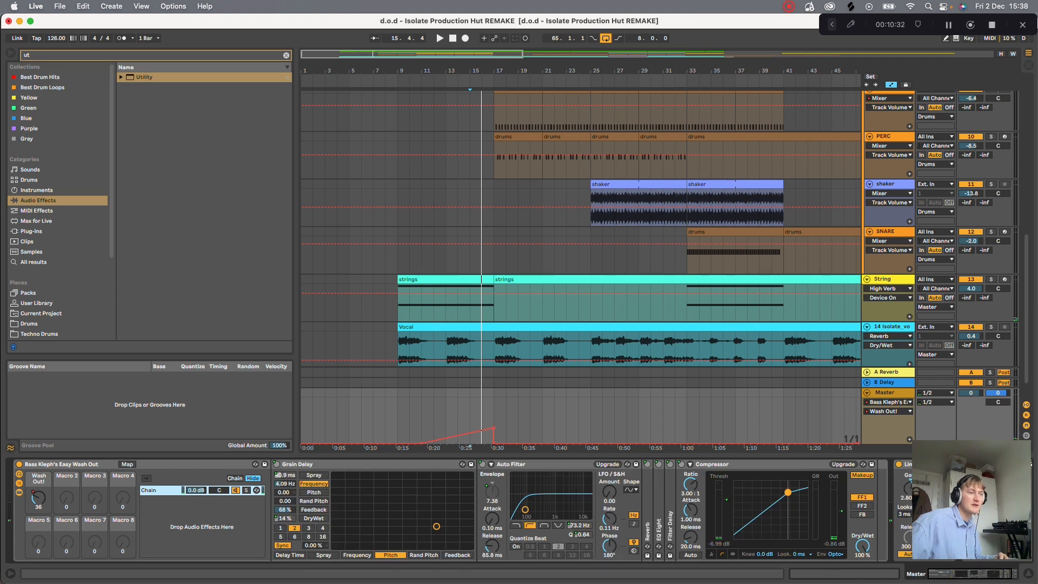
- Unfold the Reverb inside the Easy Wash Out rack to view its settings, and hide the rack's chain list and devices
{"action": "double_click", "coordinate": [659, 530]}
{"action": "double_click", "coordinate": [648, 530]}
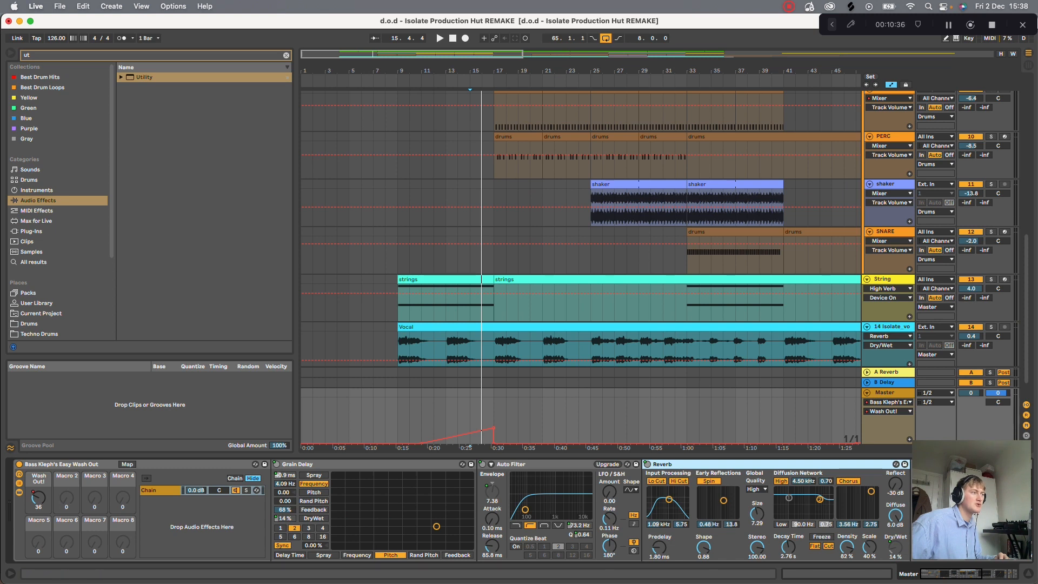
{"action": "left_click", "coordinate": [19, 483]}
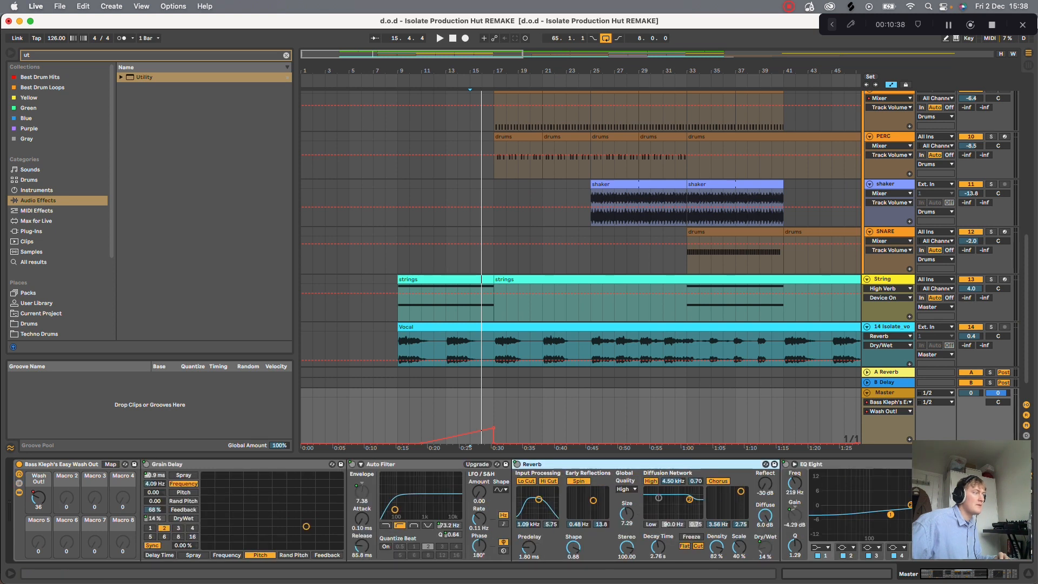
{"action": "left_click", "coordinate": [19, 492]}
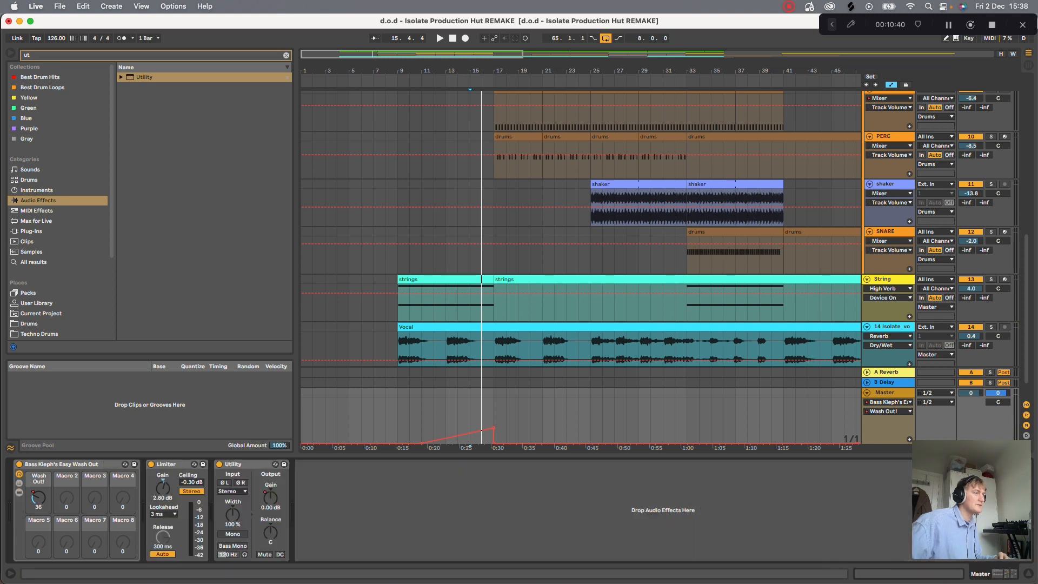
- Point out the Limiter on the Master track and show the automation of the Utility's Gain
{"action": "left_click", "coordinate": [169, 464]}
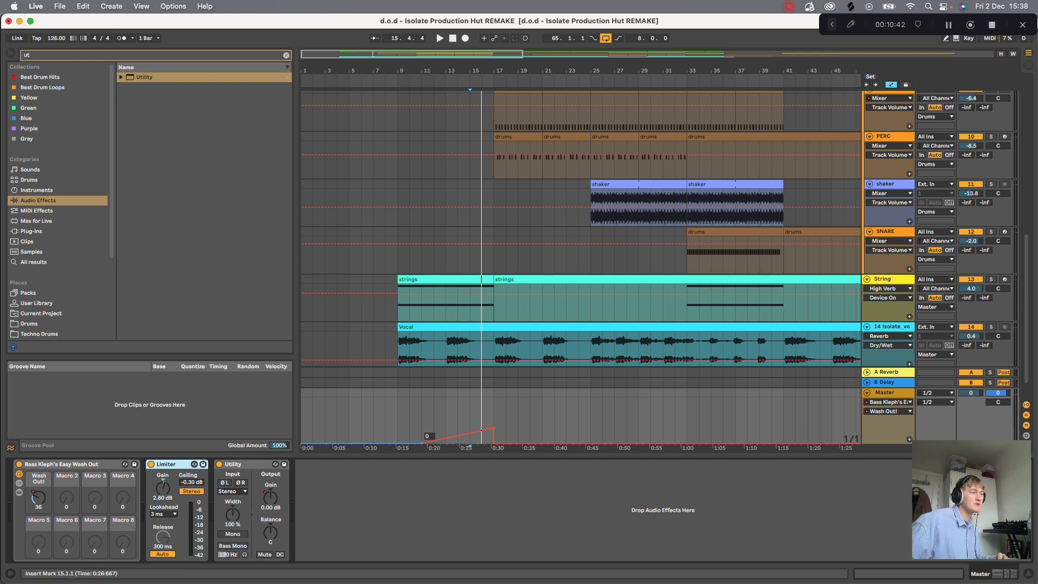
{"action": "left_click", "coordinate": [271, 498]}
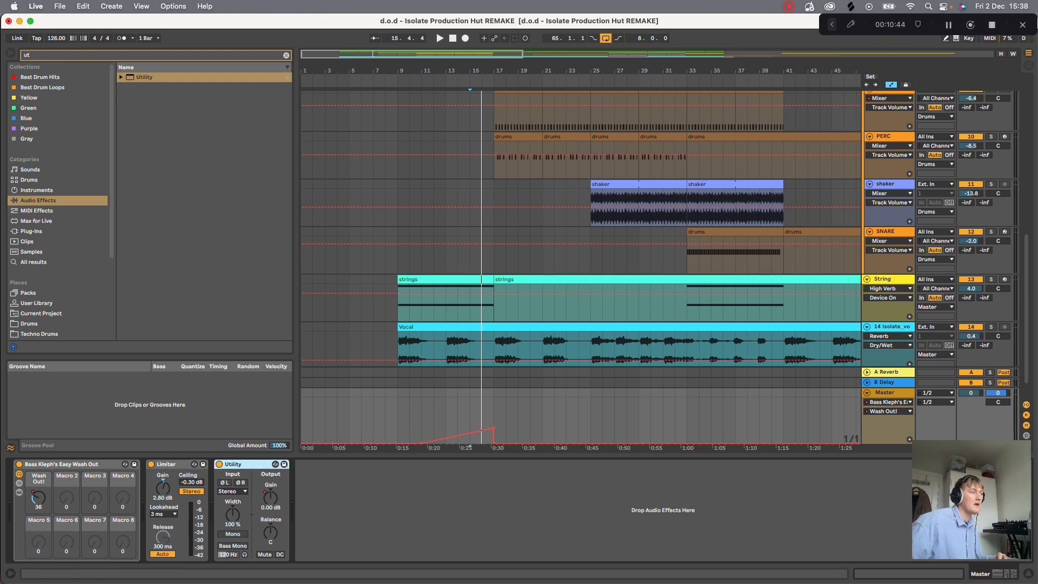
{"action": "right_click", "coordinate": [267, 504]}
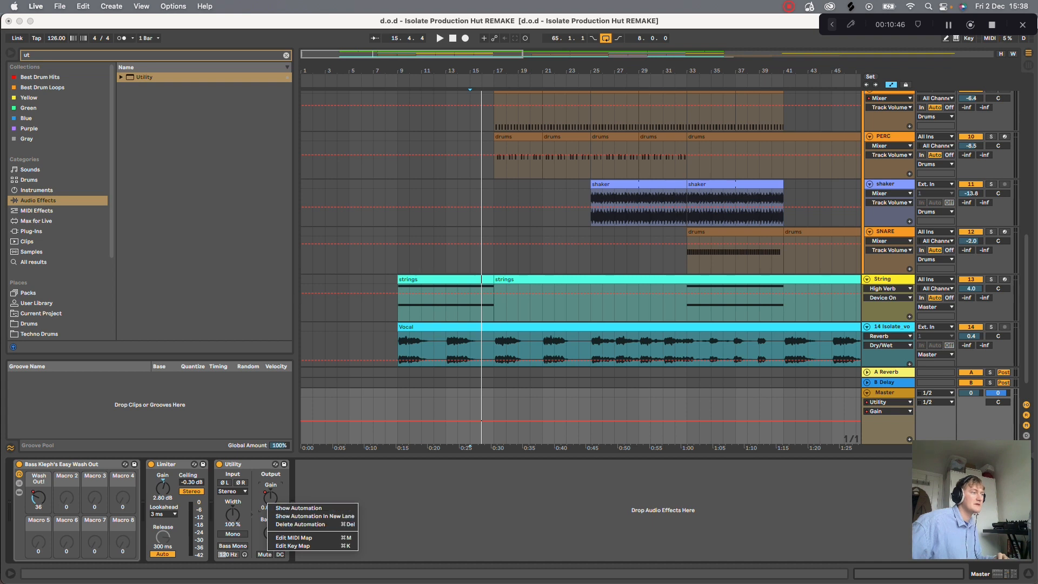
{"action": "left_click", "coordinate": [380, 502]}
- Show the Utility gain fade at the song's end, play it from bar 89, and return to the uppermost tracks
{"action": "left_click_drag", "start_coordinate": [605, 71], "coordinate": [408, 55]}
{"action": "left_click", "coordinate": [674, 407]}
{"action": "key", "text": "space"}
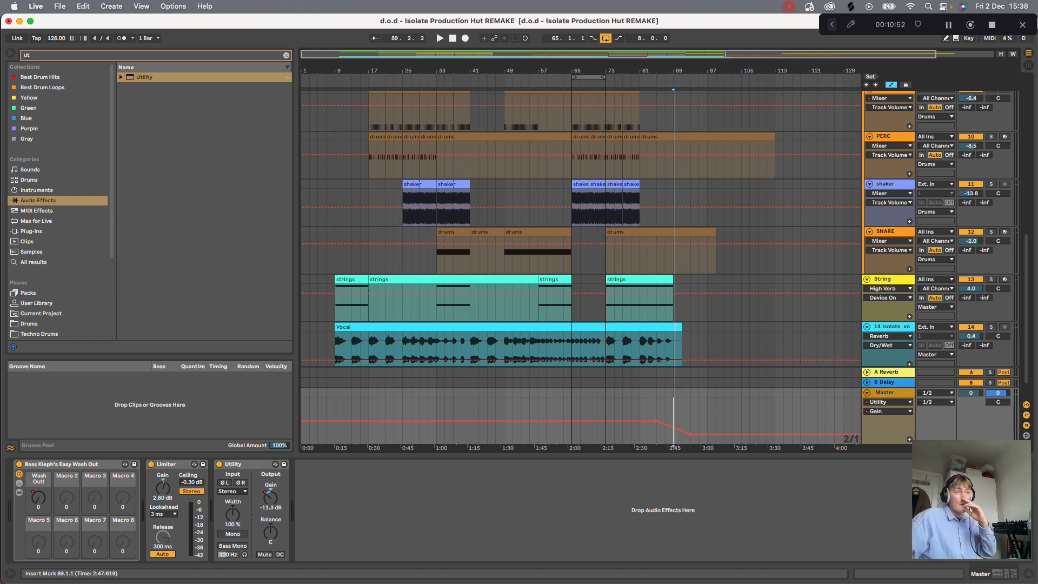
{"action": "scroll", "coordinate": [673, 415], "scroll_direction": "up", "scroll_amount": 10}
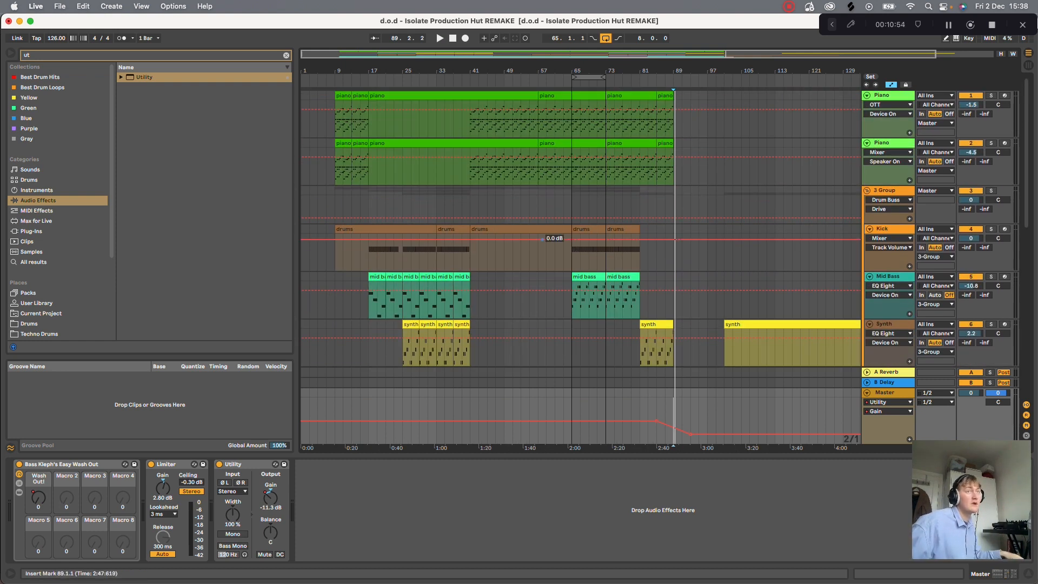